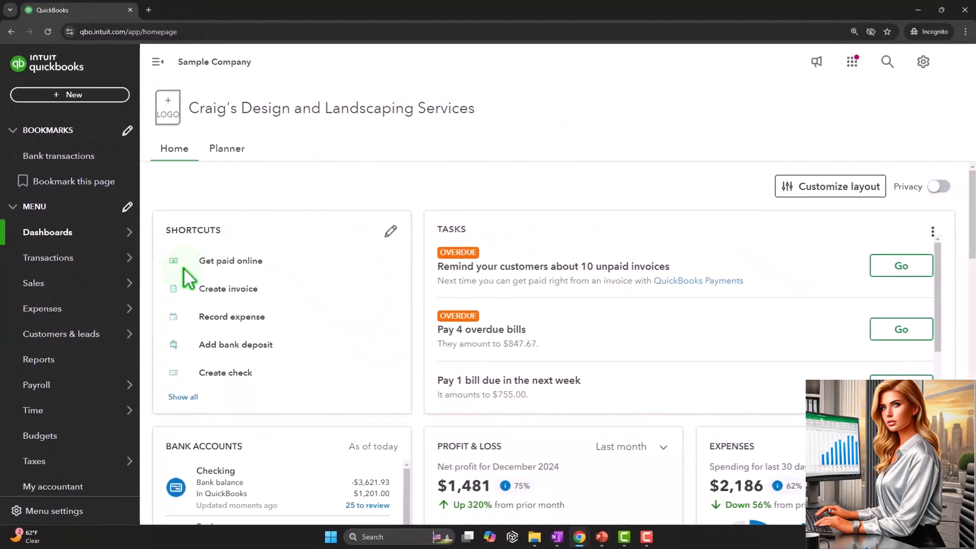
Open the Reports page and open the Balance Sheet and Profit and Loss reports each in a new tab
{"action": "left_click", "coordinate": [58, 359]}
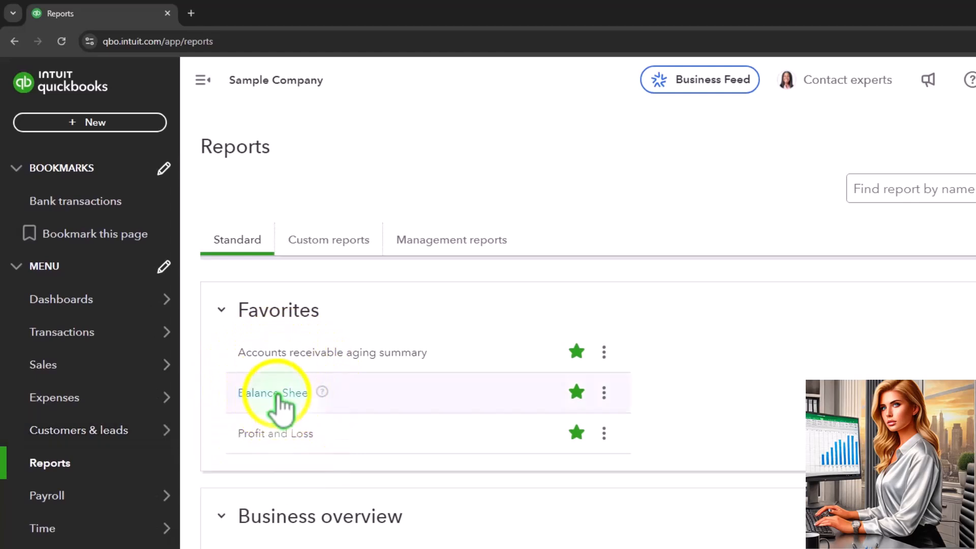
{"action": "right_click", "coordinate": [280, 405]}
{"action": "left_click", "coordinate": [311, 409]}
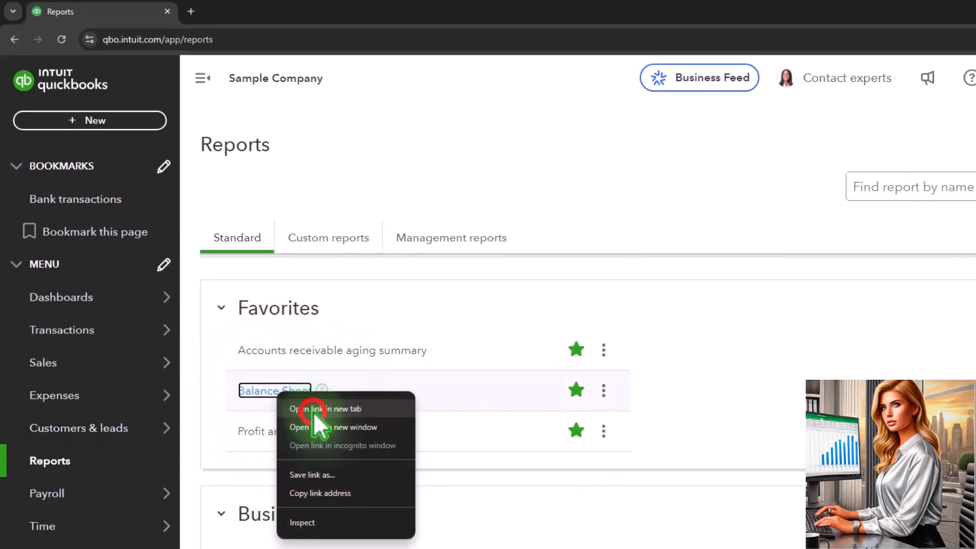
{"action": "right_click", "coordinate": [285, 432]}
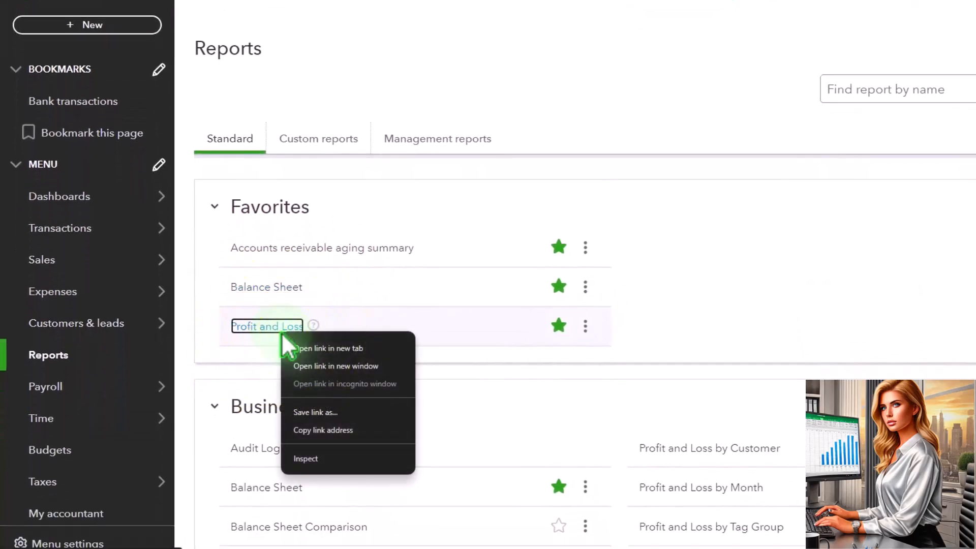
{"action": "left_click", "coordinate": [311, 348]}
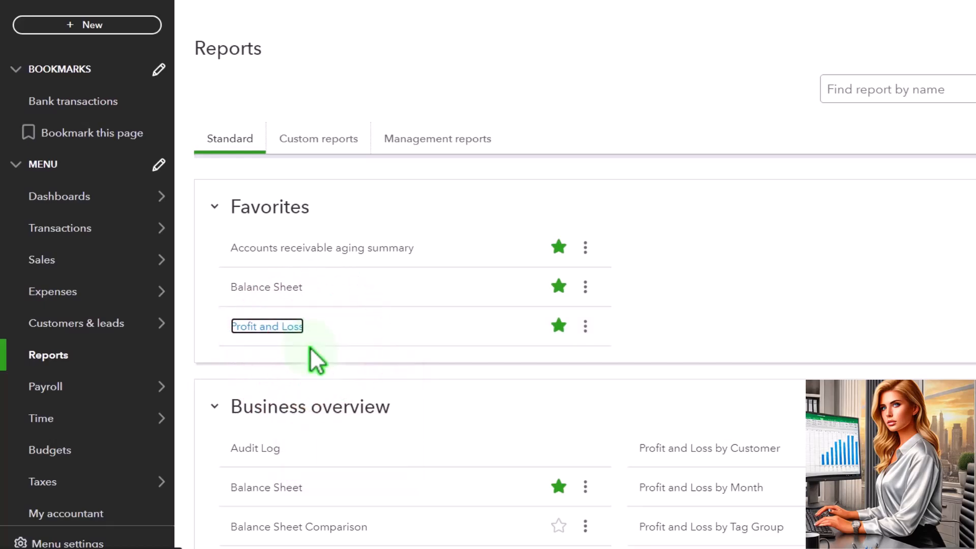
In the Balance Sheet tab, set the report period from 01/01/2024 to 12/31/2025
{"action": "left_click", "coordinate": [293, 20]}
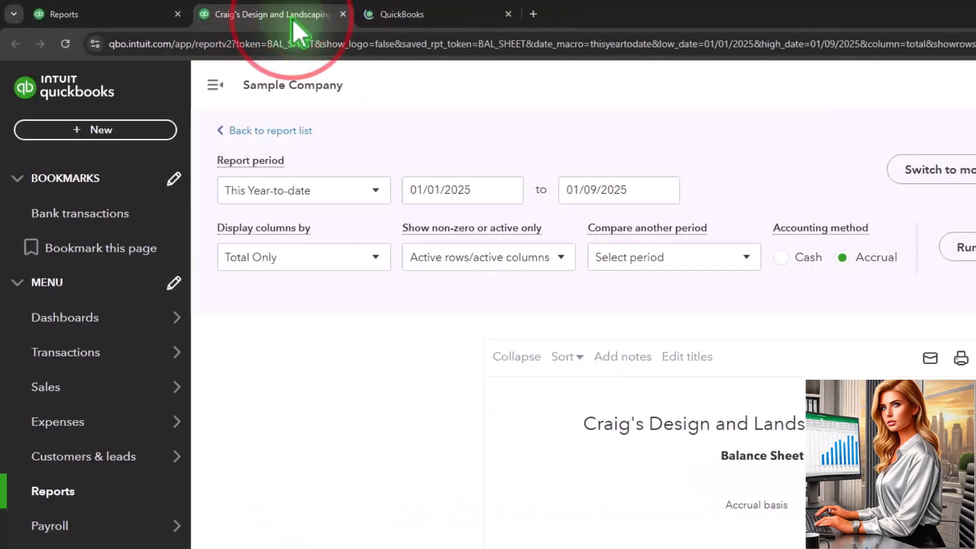
{"action": "left_click", "coordinate": [214, 85]}
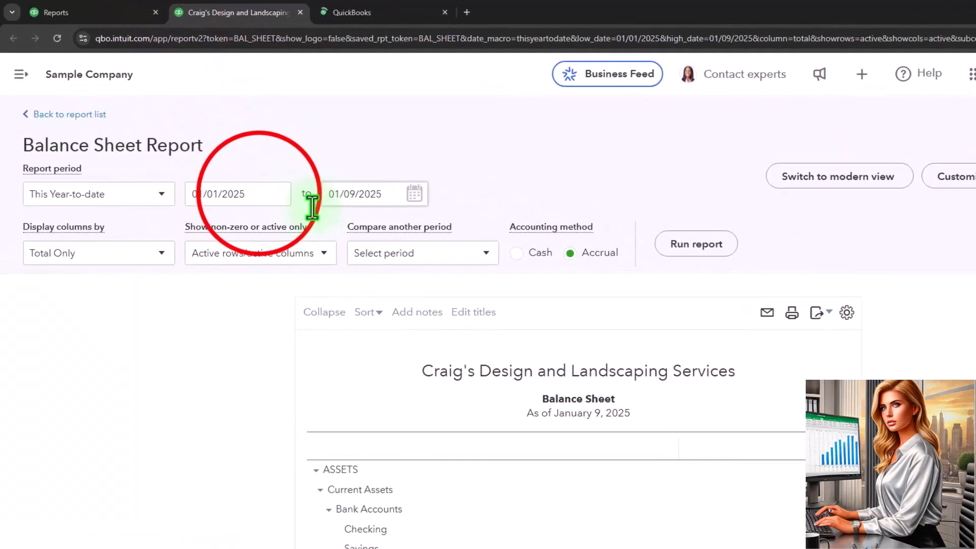
{"action": "left_click_drag", "start_coordinate": [256, 192], "coordinate": [174, 192]}
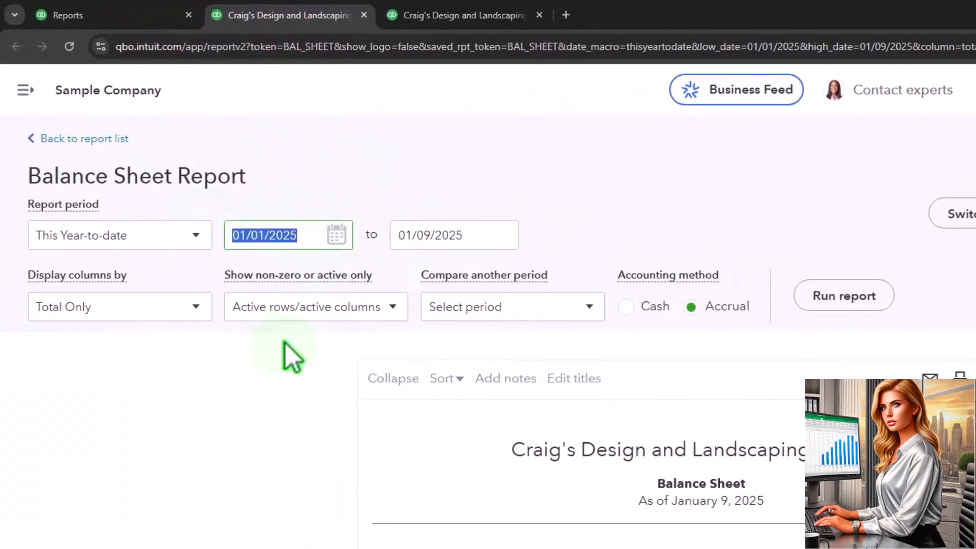
{"action": "type", "text": "0"}
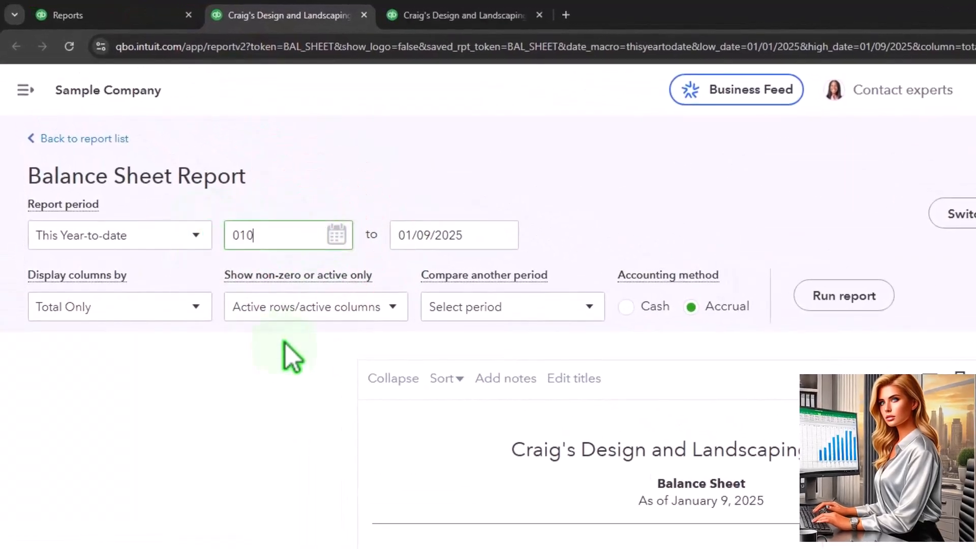
{"action": "type", "text": "1/01/2024"}
{"action": "key", "text": "Tab"}
{"action": "type", "text": "123125"}
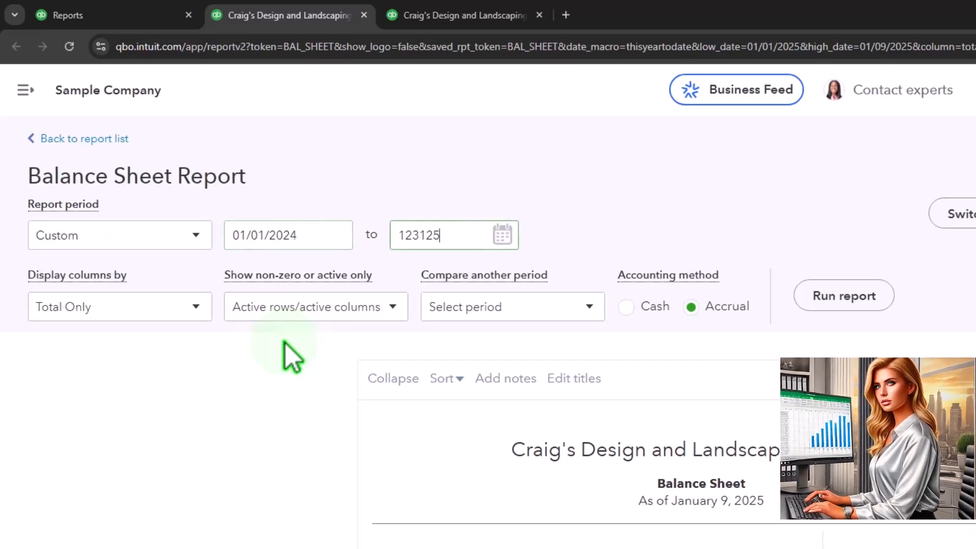
Display the Balance Sheet columns by Years and run the report
{"action": "left_click", "coordinate": [286, 342]}
{"action": "left_click", "coordinate": [196, 307]}
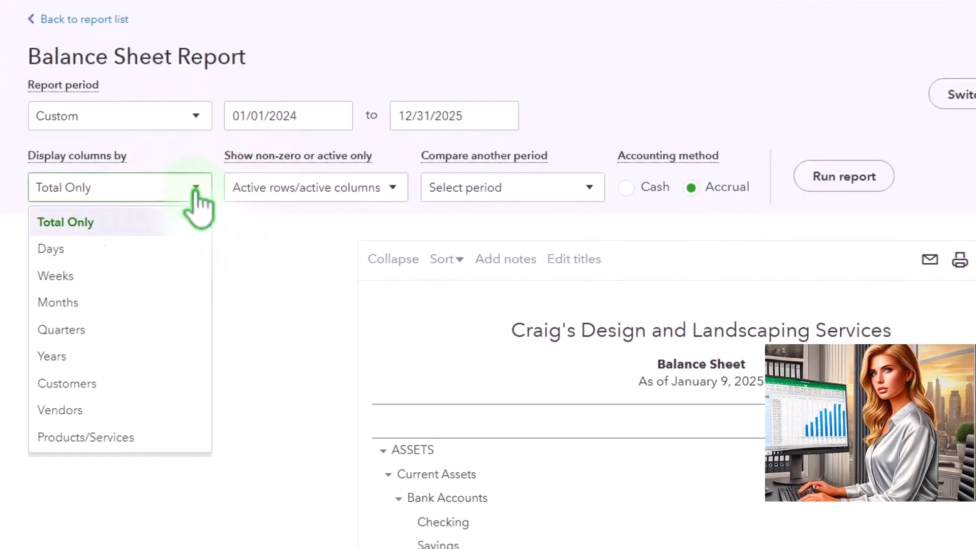
{"action": "left_click", "coordinate": [147, 356]}
{"action": "left_click", "coordinate": [843, 182]}
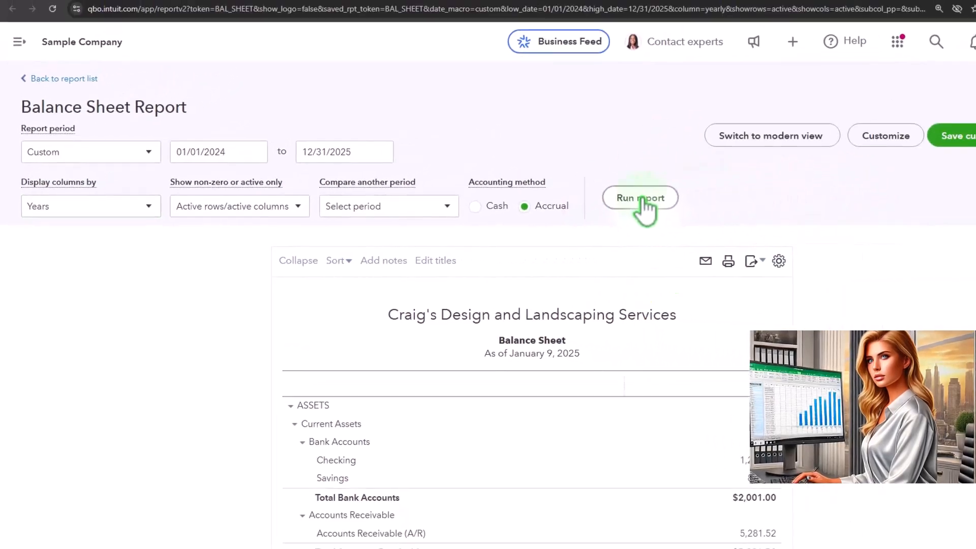
{"action": "scroll", "coordinate": [641, 244], "scroll_direction": "down", "scroll_amount": 3}
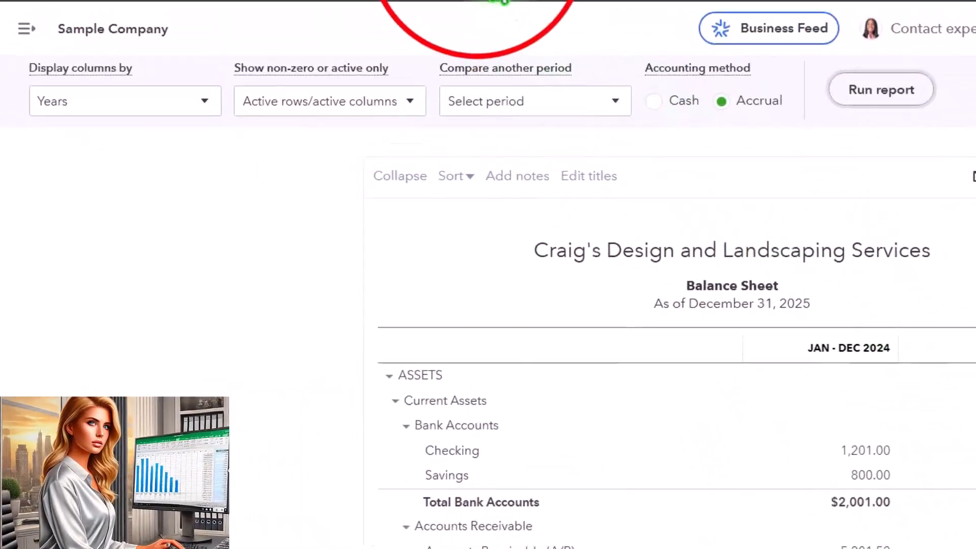
In the Profit and Loss tab, set the report period from 01/01/2024 to 12/31/2025
{"action": "left_click", "coordinate": [527, 19]}
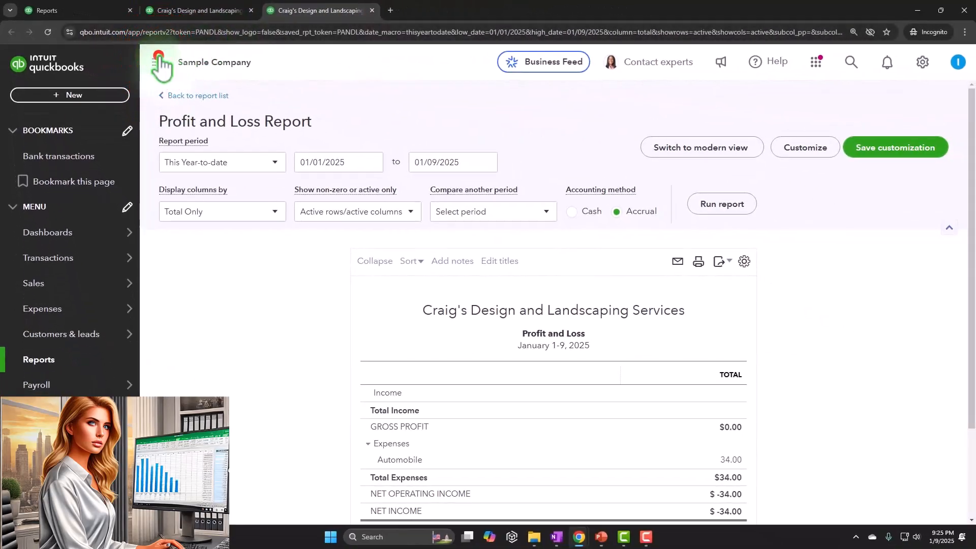
{"action": "left_click", "coordinate": [206, 162]}
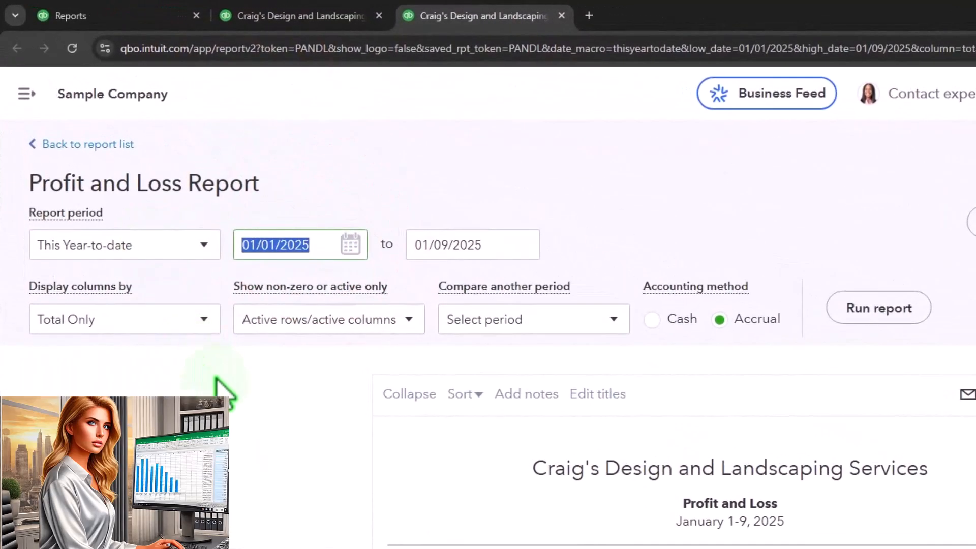
{"action": "type", "text": "010124"}
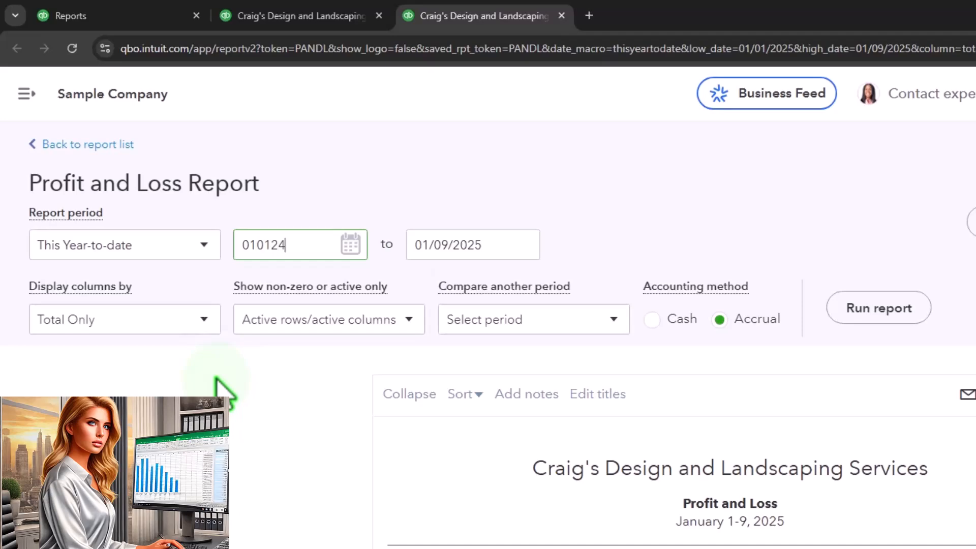
{"action": "key", "text": "Tab"}
{"action": "type", "text": "12/31/2025"}
{"action": "key", "text": "Tab"}
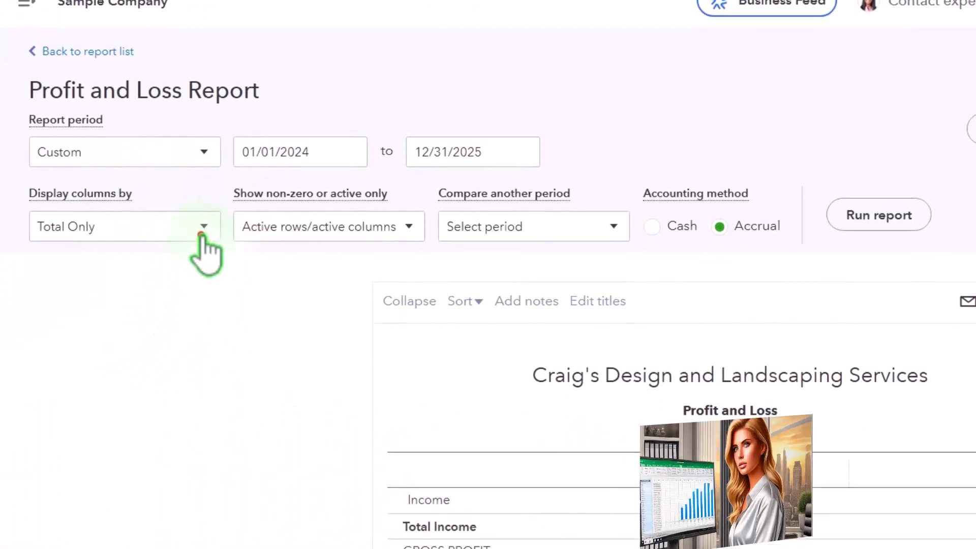
Display the Profit and Loss columns by Years, run the report, and review the yearly figures
{"action": "left_click", "coordinate": [202, 233]}
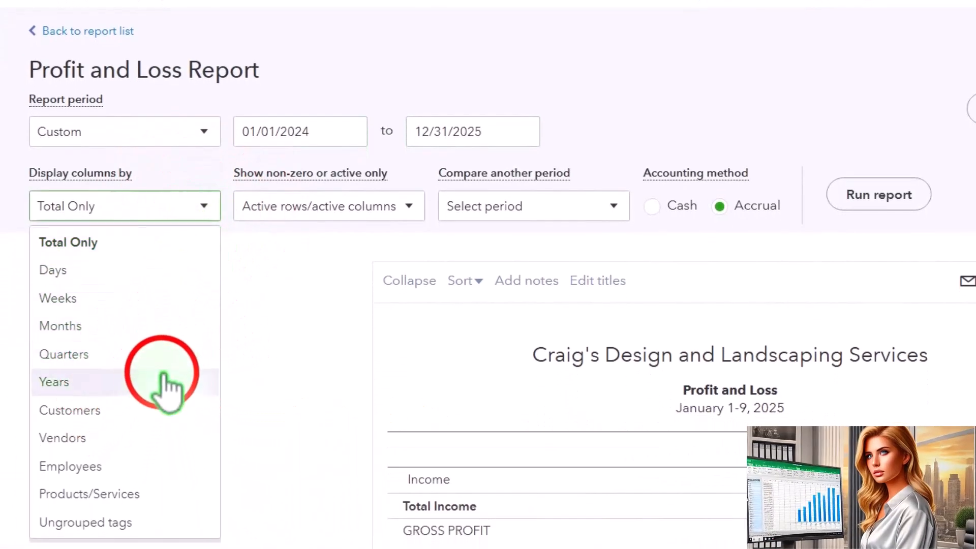
{"action": "left_click", "coordinate": [162, 399]}
{"action": "left_click", "coordinate": [876, 196]}
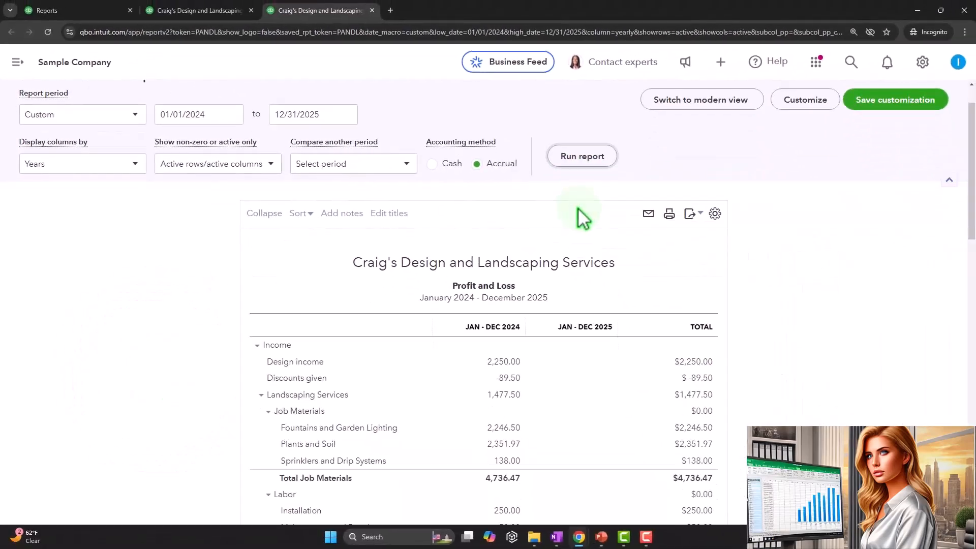
{"action": "scroll", "coordinate": [578, 213], "scroll_direction": "down", "scroll_amount": 10}
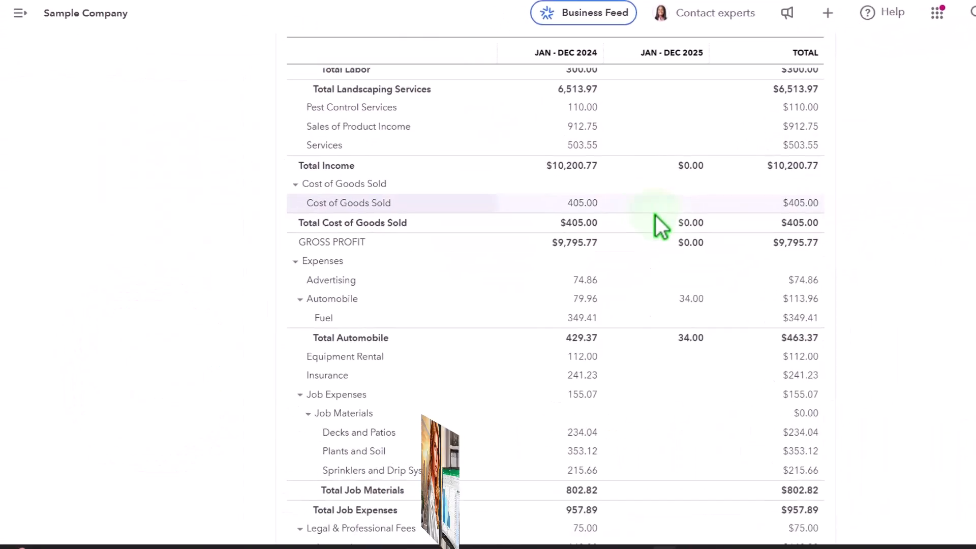
{"action": "left_click", "coordinate": [752, 297]}
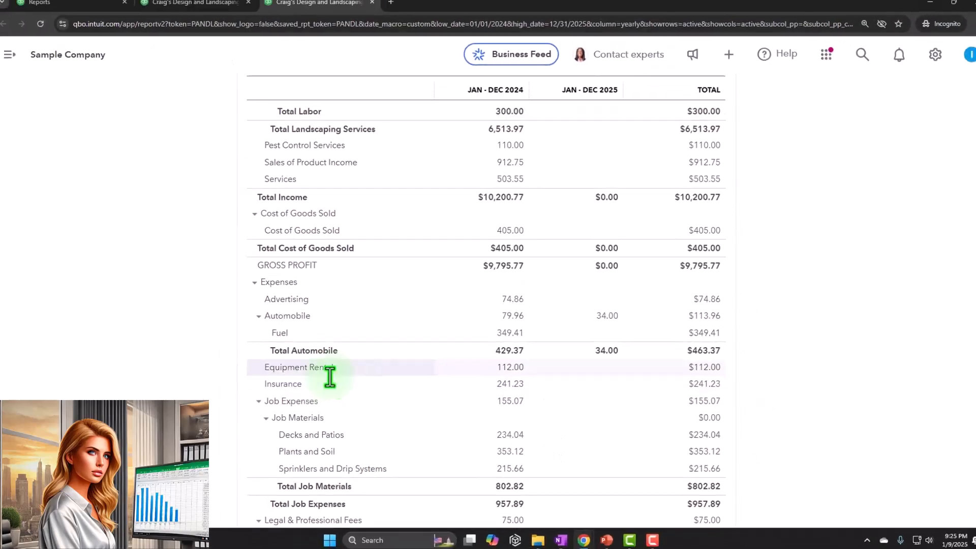
{"action": "scroll", "coordinate": [330, 376], "scroll_direction": "up", "scroll_amount": 10}
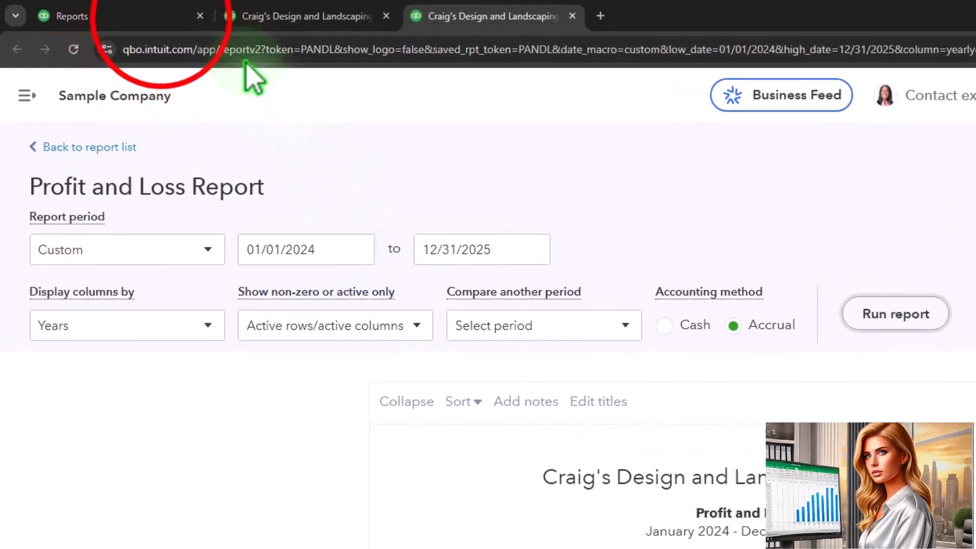
Return to the Reports tab and browse the transaction types listed under New
{"action": "left_click", "coordinate": [71, 16]}
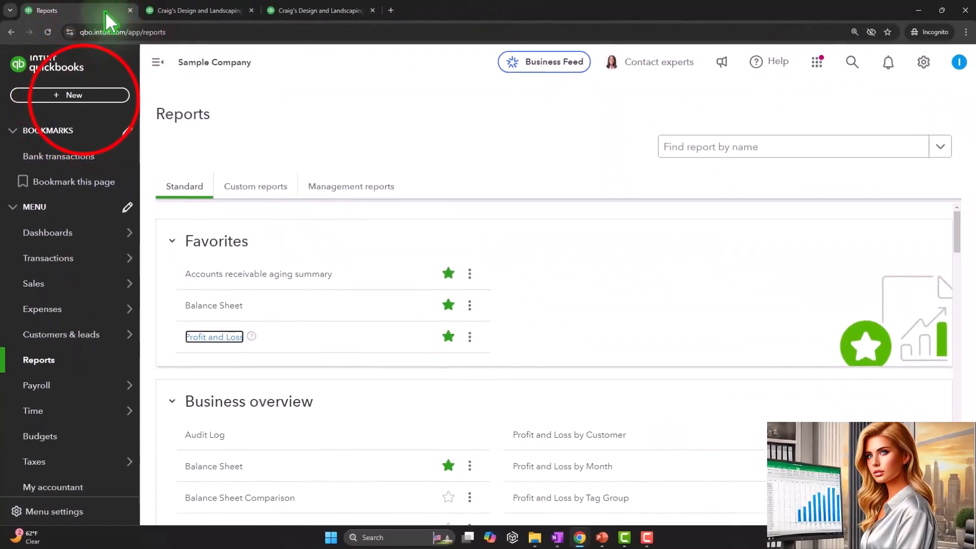
{"action": "left_click", "coordinate": [81, 92]}
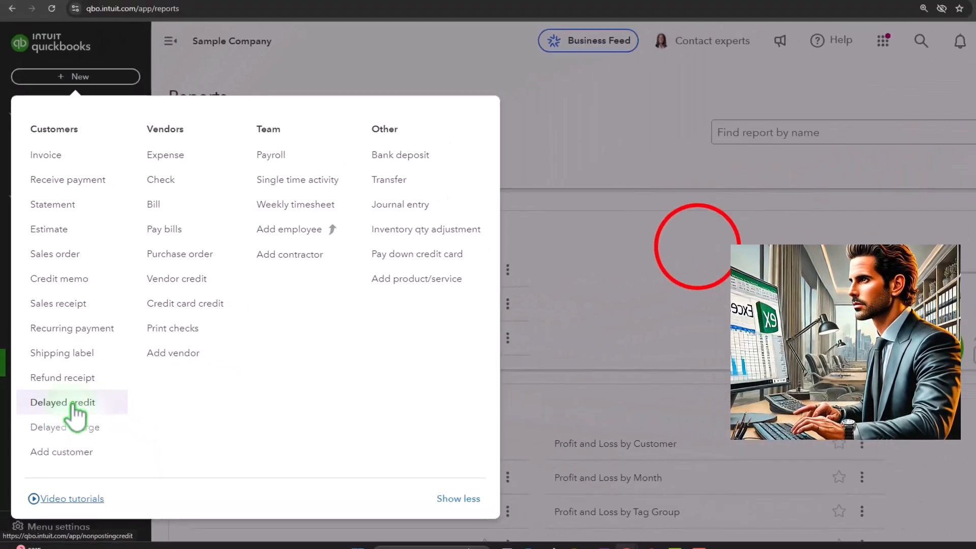
{"action": "left_click", "coordinate": [644, 265]}
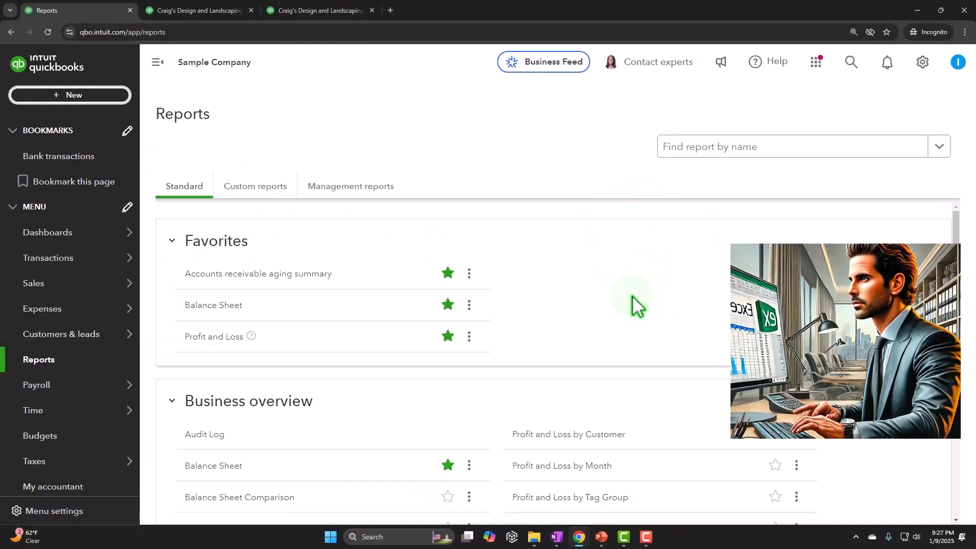
Switch to OneNote to view the QBO 2025 notes page
{"action": "left_click", "coordinate": [557, 537]}
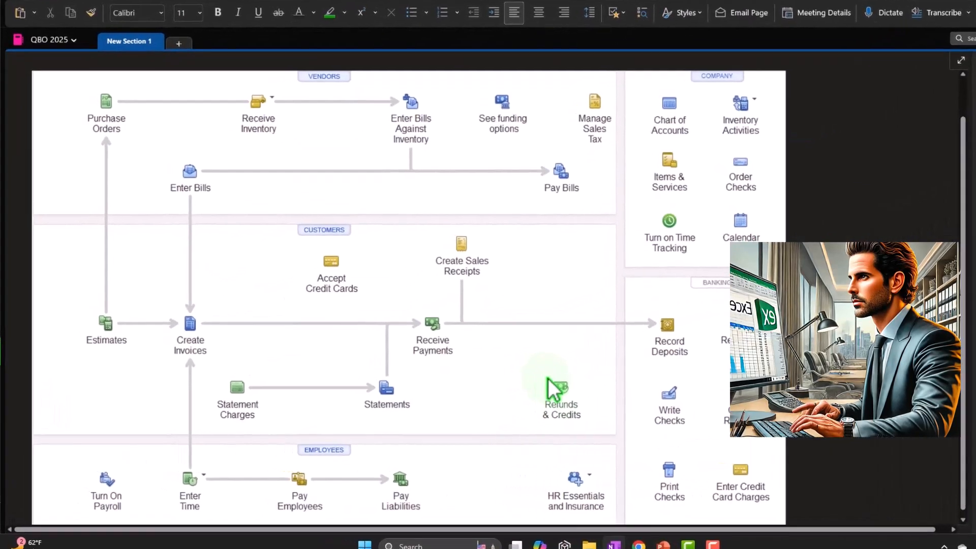
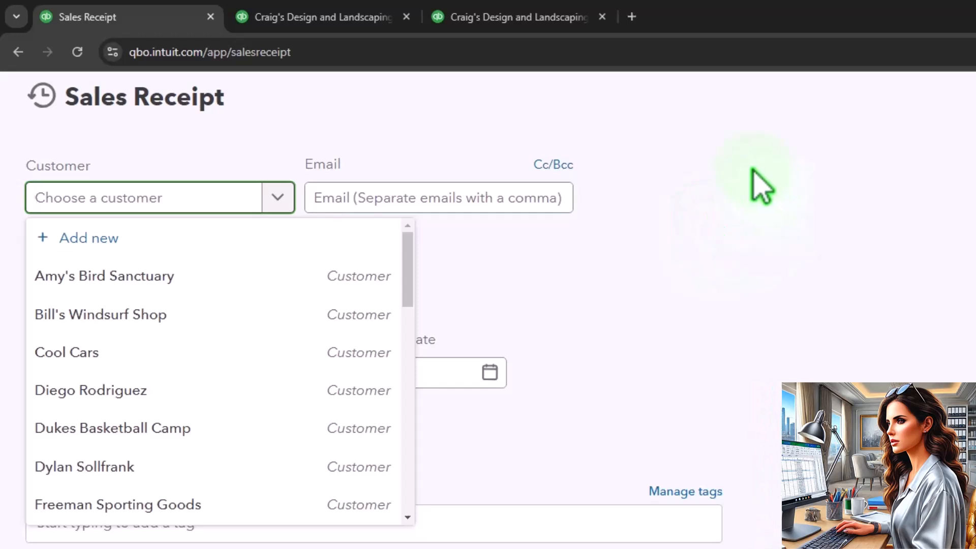
Add a new customer named Customer 1 to the sales receipt and save it
{"action": "type", "text": "ustome"}
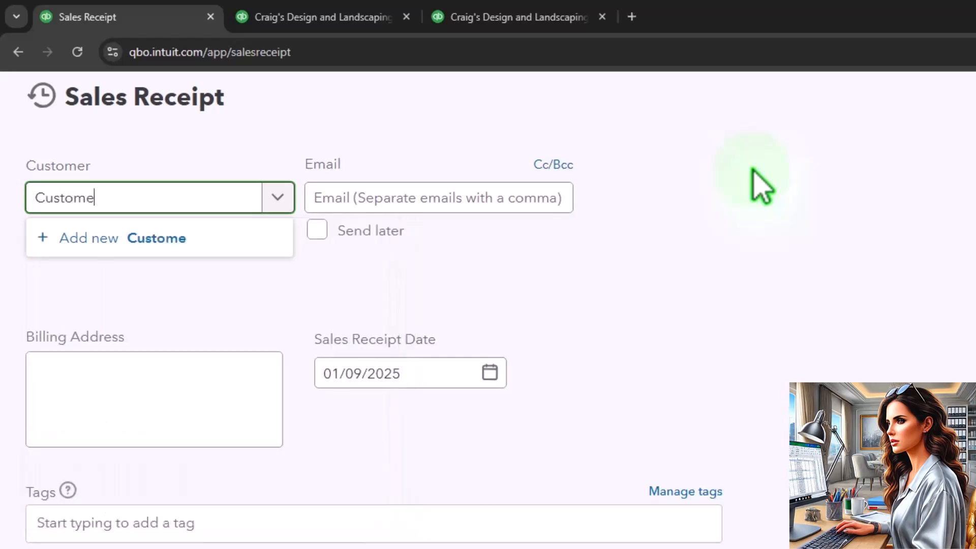
{"action": "type", "text": "r 1"}
{"action": "key", "text": "Return"}
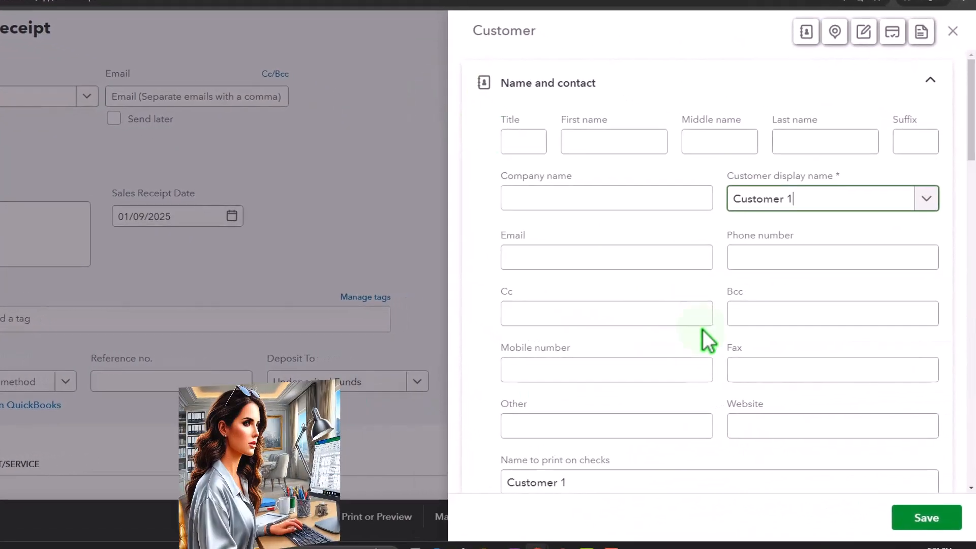
{"action": "left_click", "coordinate": [927, 517]}
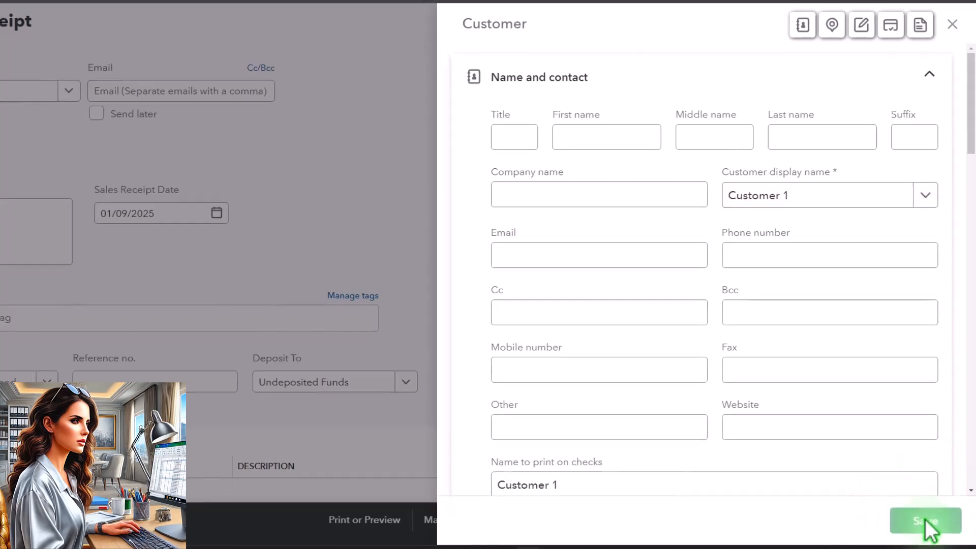
Set the sales receipt's payment method to Cash
{"action": "left_click", "coordinate": [244, 114]}
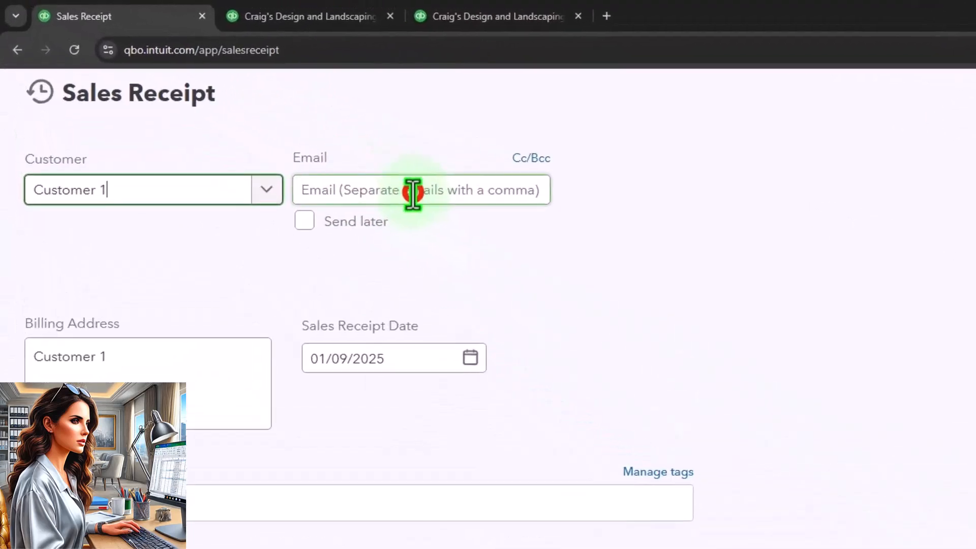
{"action": "key", "text": "Tab"}
{"action": "key", "text": "Tab"}
{"action": "key", "text": "Tab"}
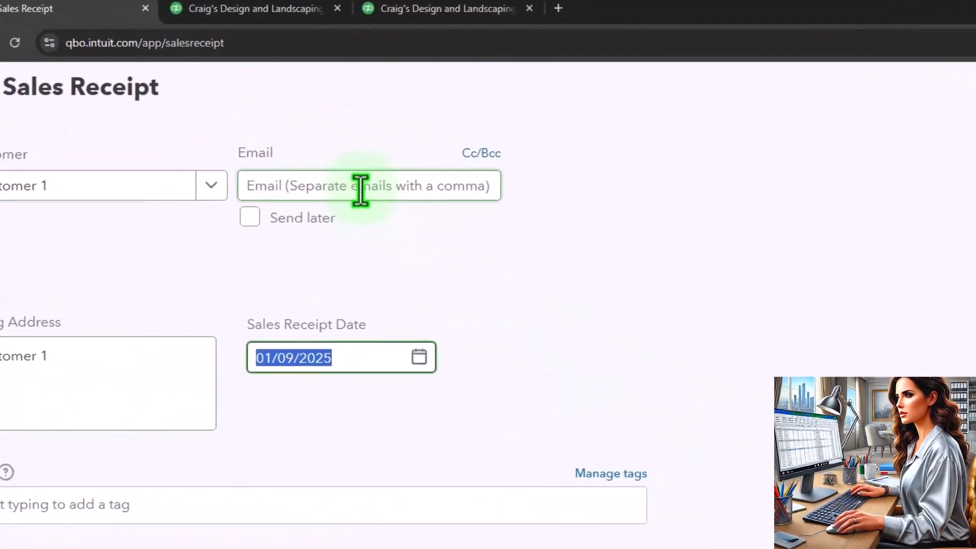
{"action": "key", "text": "Tab"}
{"action": "key", "text": "Tab"}
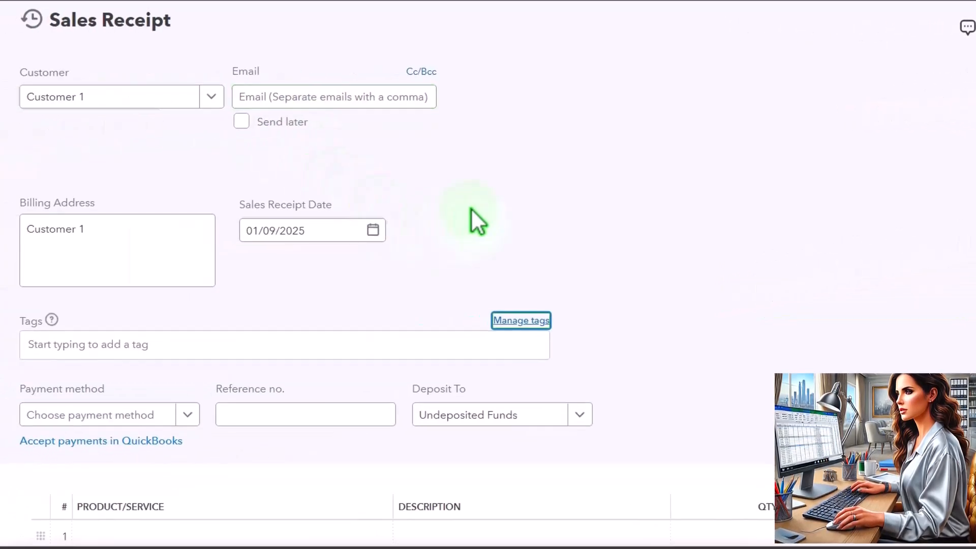
{"action": "key", "text": "Tab"}
{"action": "key", "text": "Tab"}
{"action": "scroll", "coordinate": [255, 269], "scroll_direction": "down", "scroll_amount": 1}
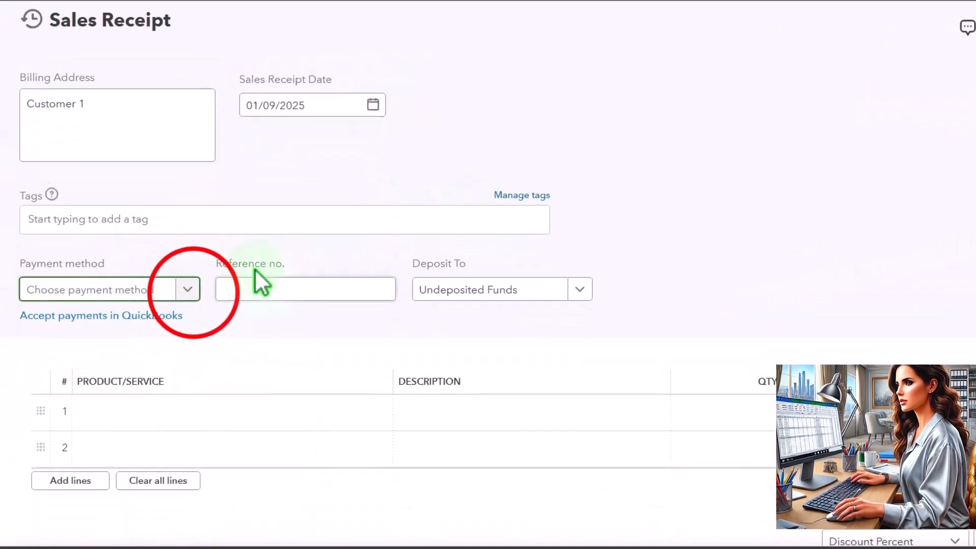
{"action": "left_click", "coordinate": [187, 290]}
{"action": "left_click", "coordinate": [127, 379]}
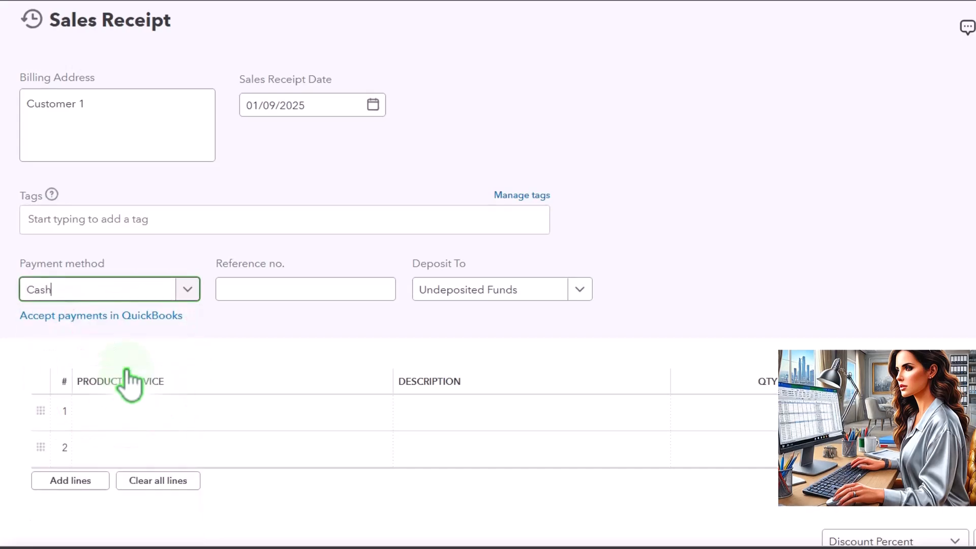
Set the Deposit To account to Checking
{"action": "key", "text": "Tab"}
{"action": "key", "text": "Tab"}
{"action": "left_click", "coordinate": [580, 290]}
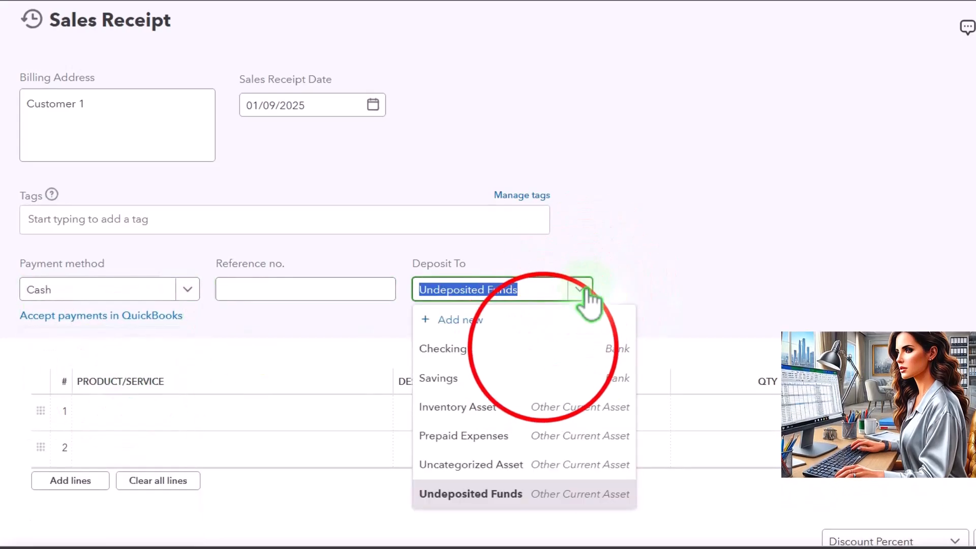
{"action": "left_click", "coordinate": [552, 351]}
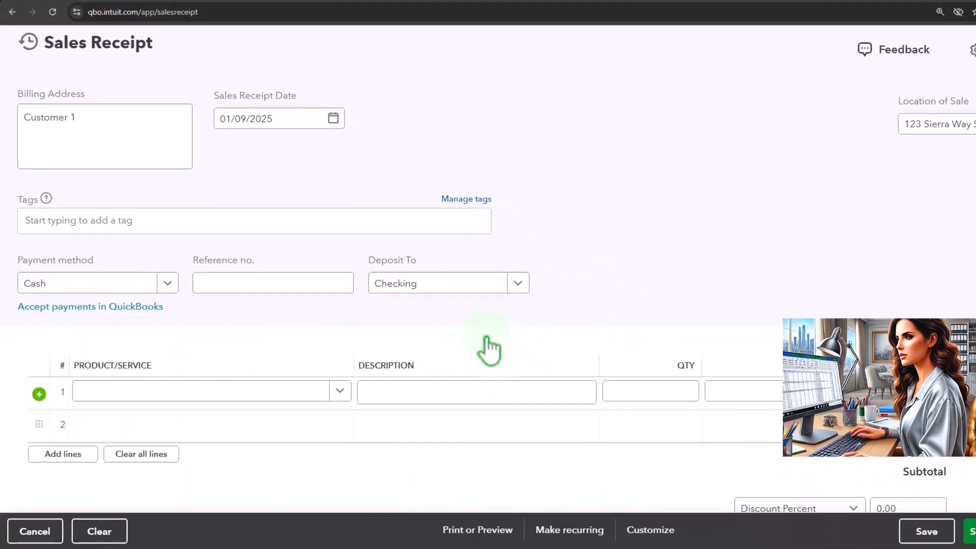
On line 1, add a new Inventory-type product named Inventory Item 1
{"action": "key", "text": "Tab"}
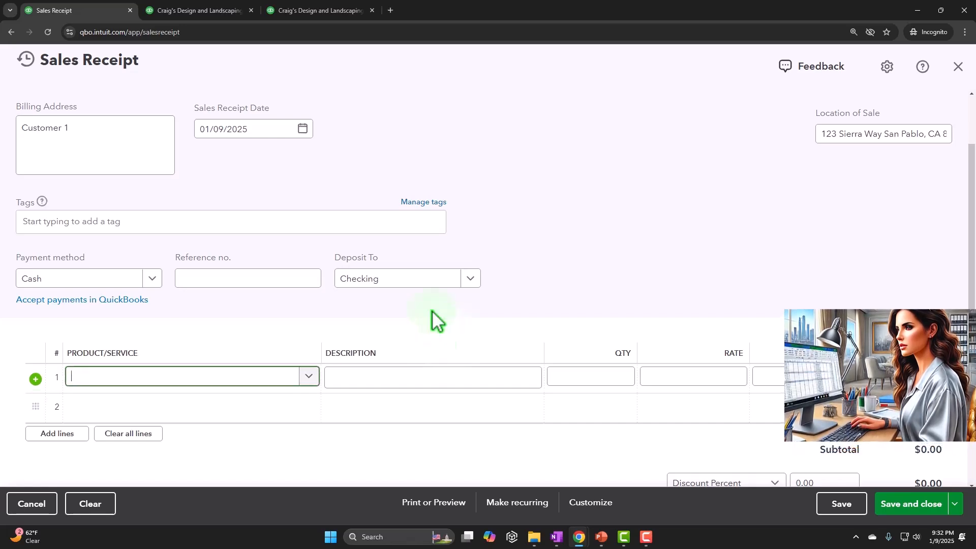
{"action": "type", "text": "INvent"}
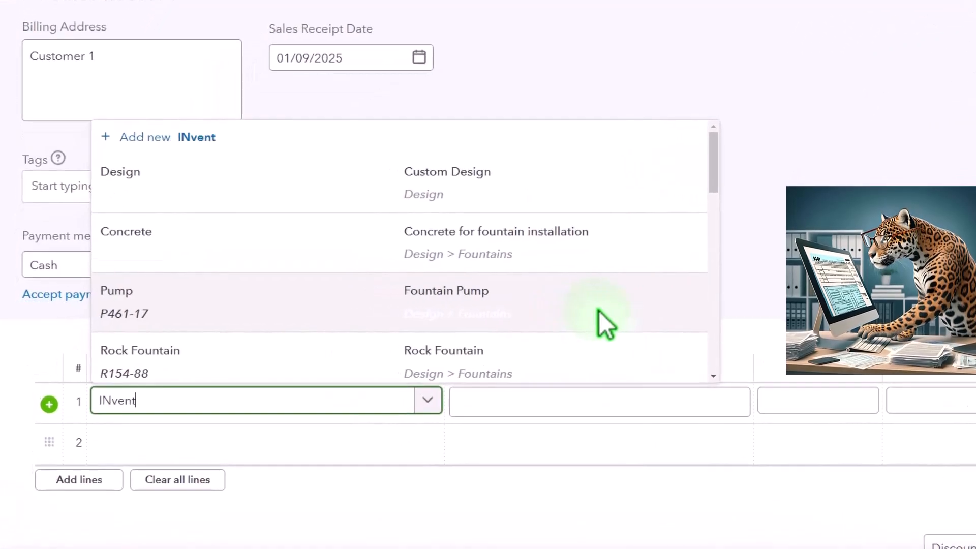
{"action": "key", "text": "BackSpace"}
{"action": "key", "text": "BackSpace"}
{"action": "key", "text": "BackSpace"}
{"action": "key", "text": "BackSpace"}
{"action": "key", "text": "BackSpace"}
{"action": "type", "text": "n"}
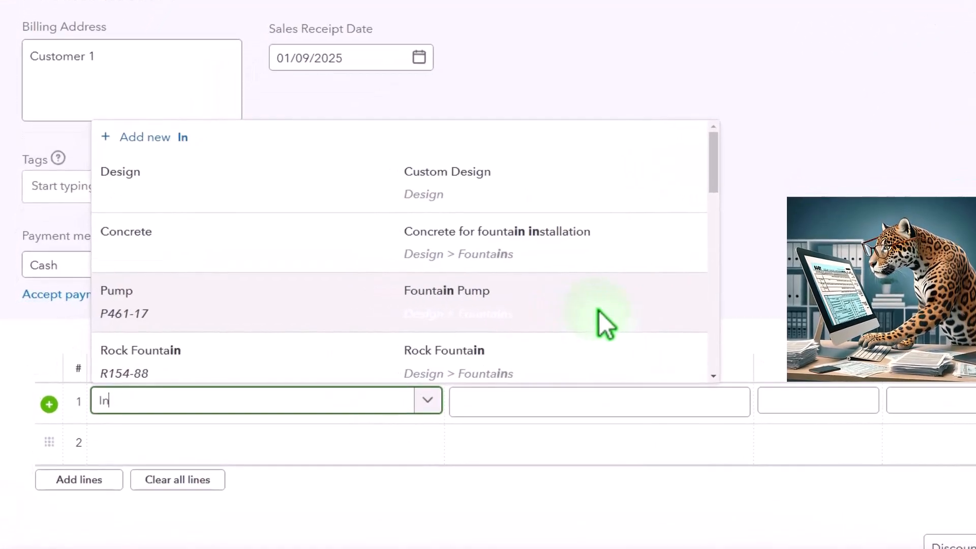
{"action": "type", "text": "ventory Ultrem"}
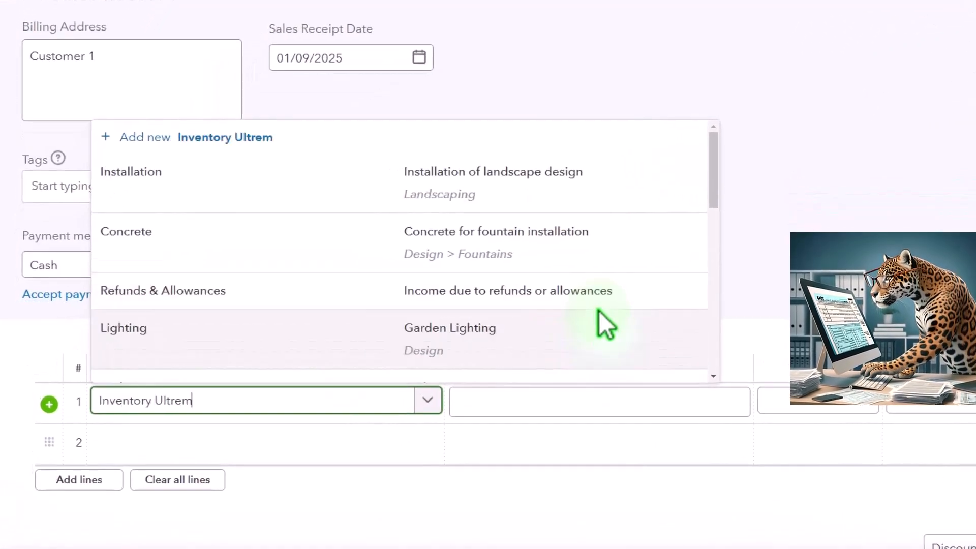
{"action": "key", "text": "BackSpace"}
{"action": "key", "text": "BackSpace"}
{"action": "key", "text": "BackSpace"}
{"action": "key", "text": "BackSpace"}
{"action": "key", "text": "BackSpace"}
{"action": "key", "text": "BackSpace"}
{"action": "type", "text": "Item 1"}
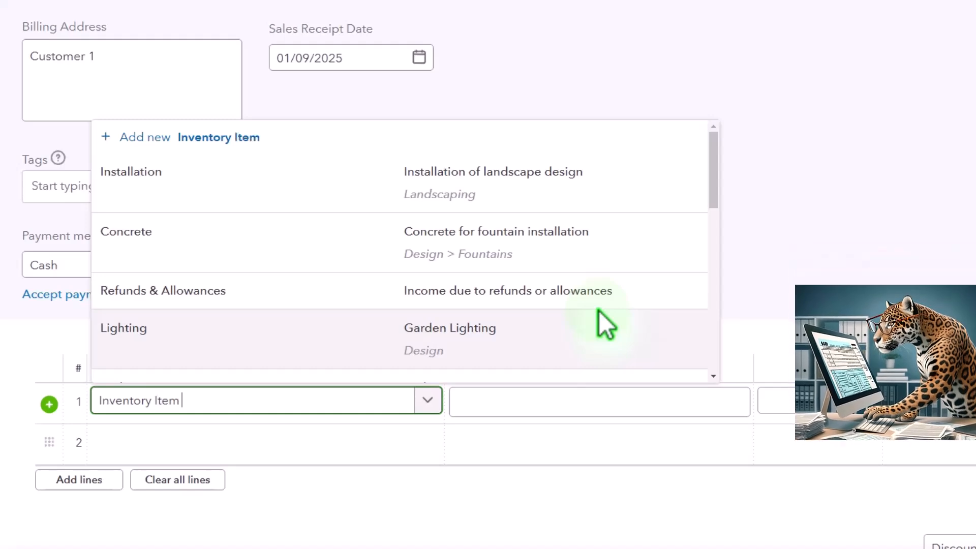
{"action": "key", "text": "shift+Left"}
{"action": "key", "text": "shift+Left"}
{"action": "key", "text": "shift+Left"}
{"action": "key", "text": "shift+Left"}
{"action": "key", "text": "shift+Left"}
{"action": "key", "text": "shift+Left"}
{"action": "key", "text": "shift+Left"}
{"action": "key", "text": "shift+Left"}
{"action": "key", "text": "shift+Left"}
{"action": "key", "text": "shift+Left"}
{"action": "key", "text": "shift+Left"}
{"action": "key", "text": "shift+Left"}
{"action": "key", "text": "shift+Left"}
{"action": "key", "text": "shift+Left"}
{"action": "key", "text": "shift+Left"}
{"action": "key", "text": "shift+Left"}
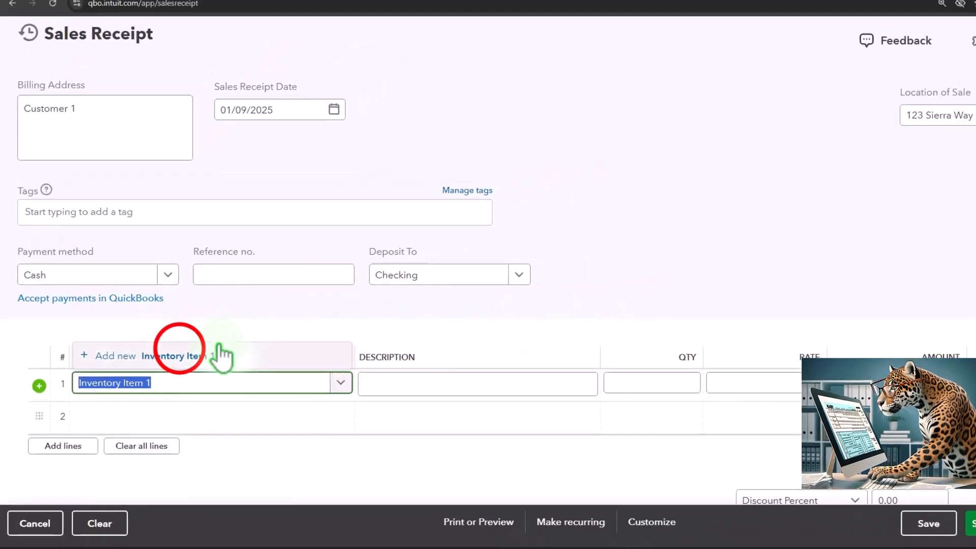
{"action": "left_click", "coordinate": [220, 353]}
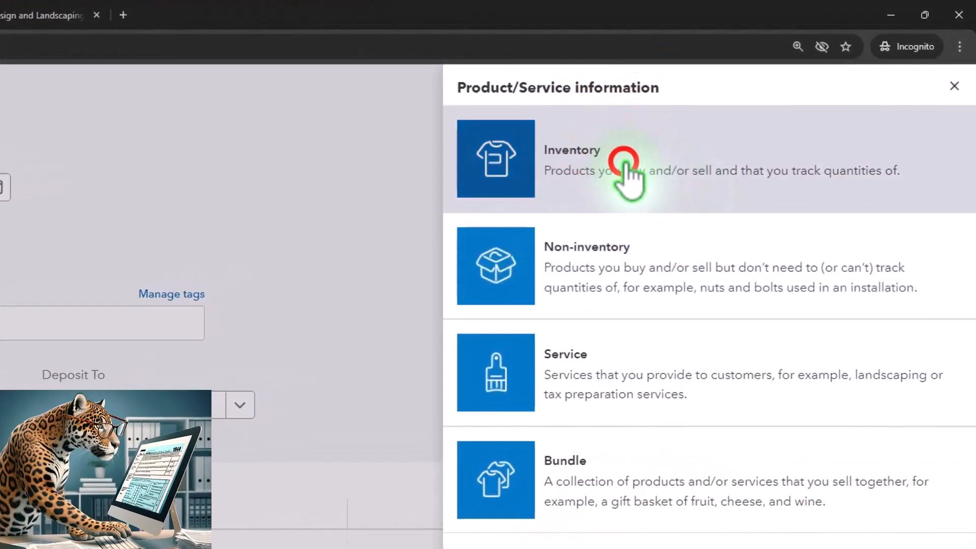
{"action": "left_click", "coordinate": [625, 163]}
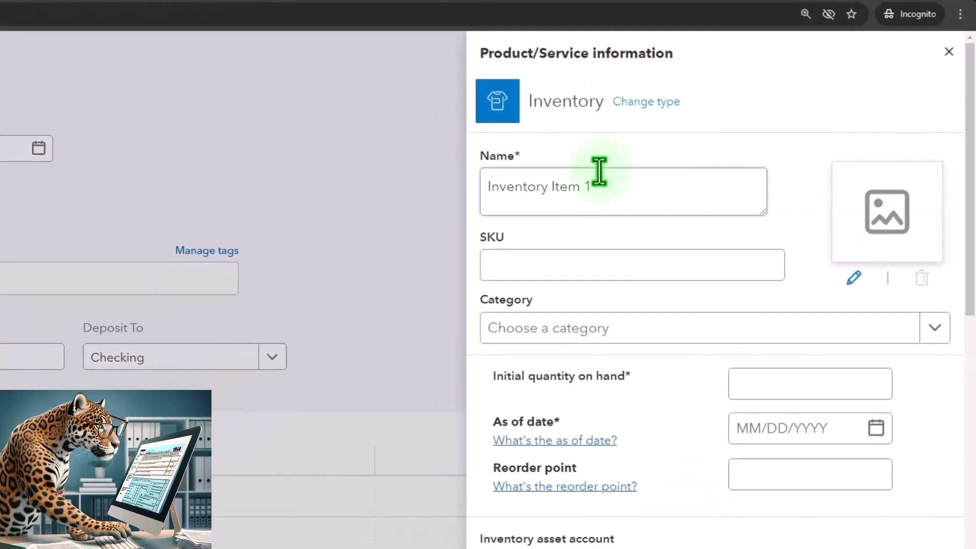
Set the item's initial quantity on hand to 10 and as-of date to 01/01/2025
{"action": "left_click", "coordinate": [752, 331]}
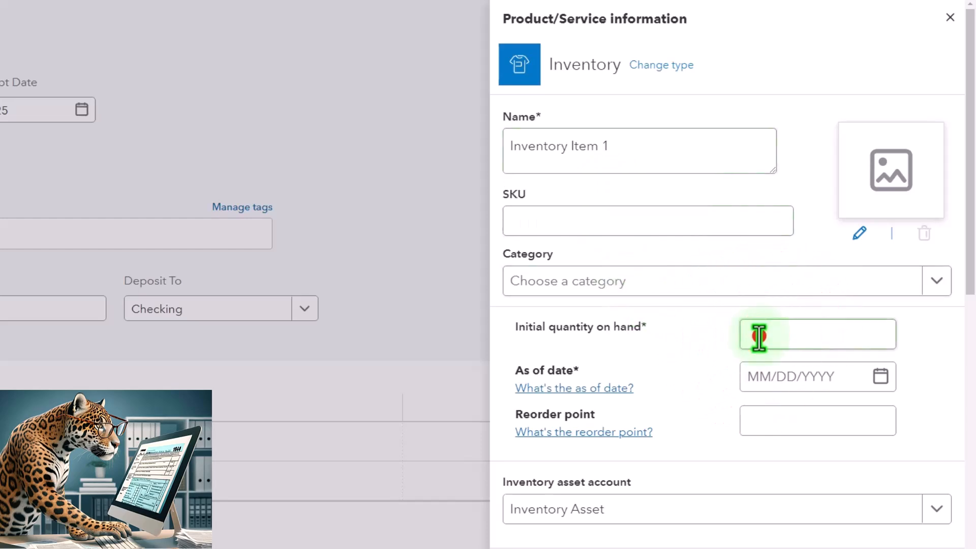
{"action": "type", "text": "10"}
{"action": "key", "text": "Tab"}
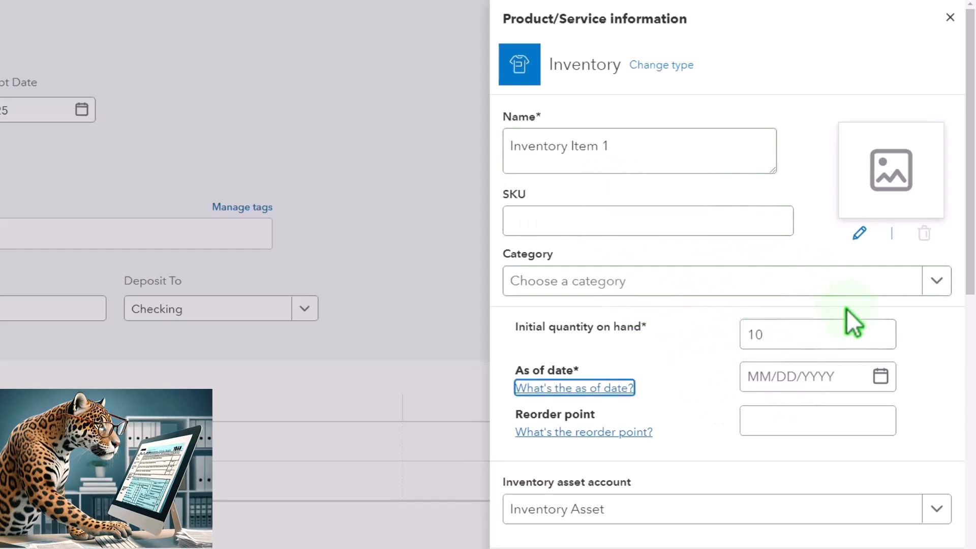
{"action": "scroll", "coordinate": [848, 316], "scroll_direction": "down", "scroll_amount": 2}
{"action": "left_click", "coordinate": [884, 310]}
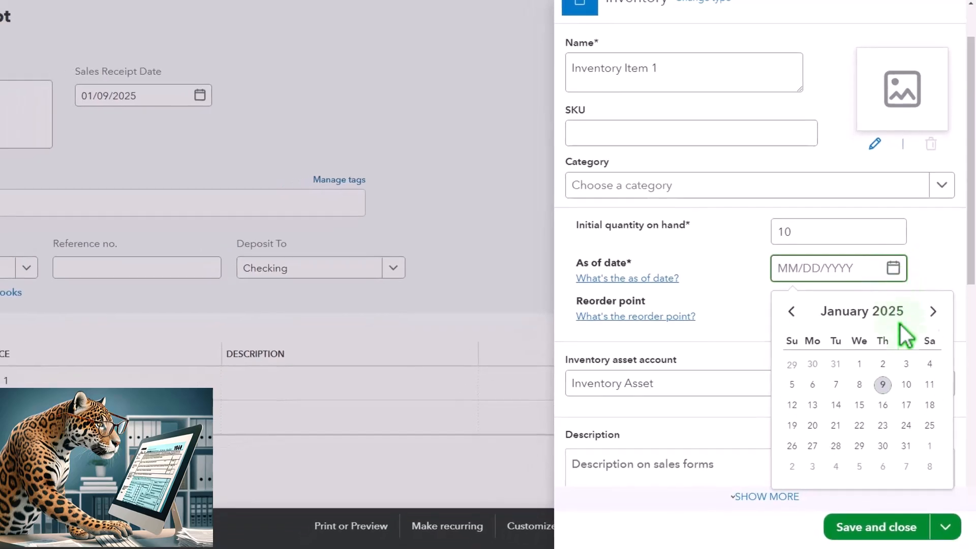
{"action": "left_click", "coordinate": [860, 365]}
{"action": "left_click", "coordinate": [809, 313]}
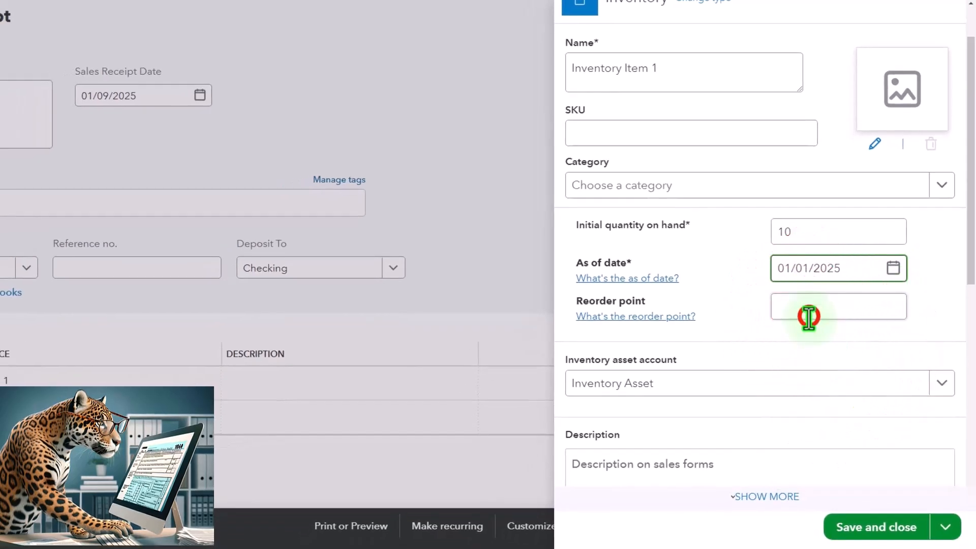
{"action": "key", "text": "Tab"}
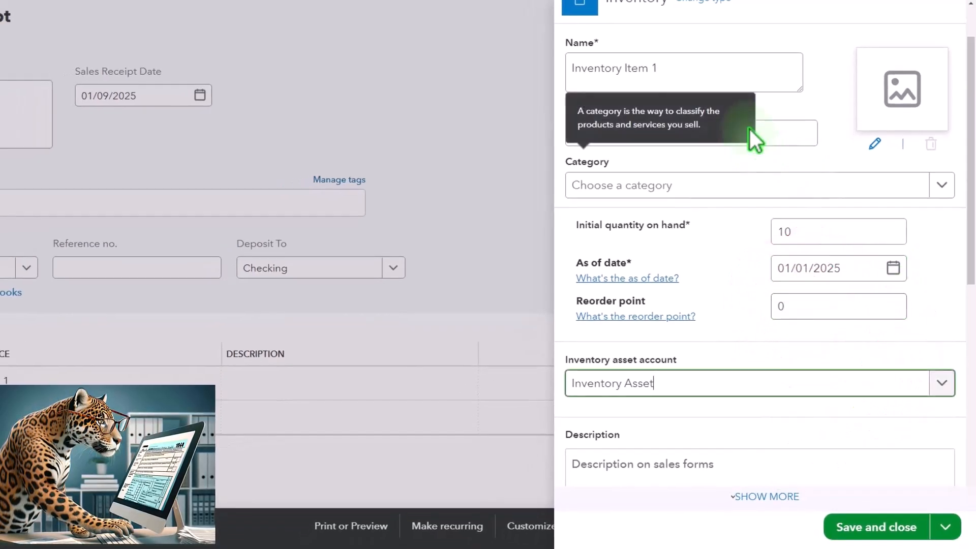
Set the item's sales price to 100
{"action": "scroll", "coordinate": [737, 295], "scroll_direction": "down", "scroll_amount": 3}
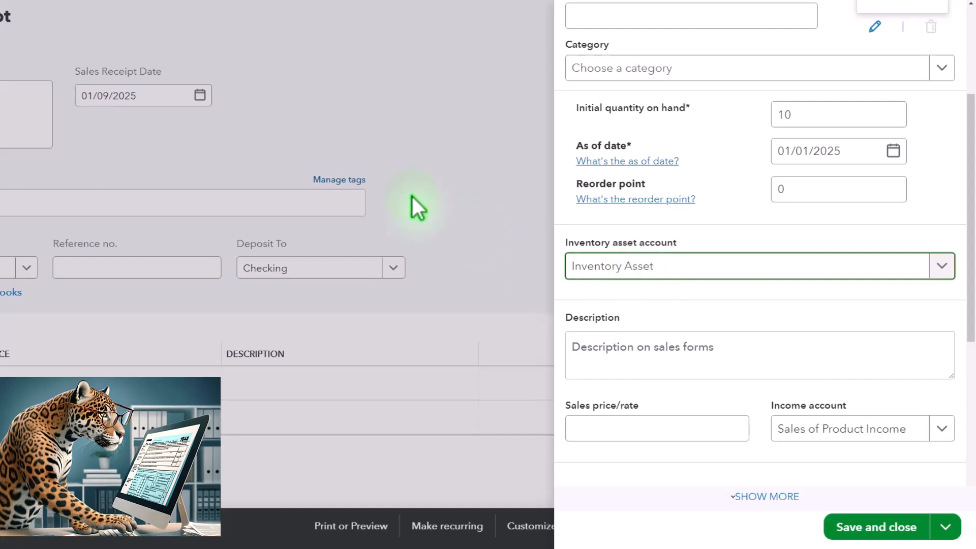
{"action": "scroll", "coordinate": [620, 212], "scroll_direction": "down", "scroll_amount": 2}
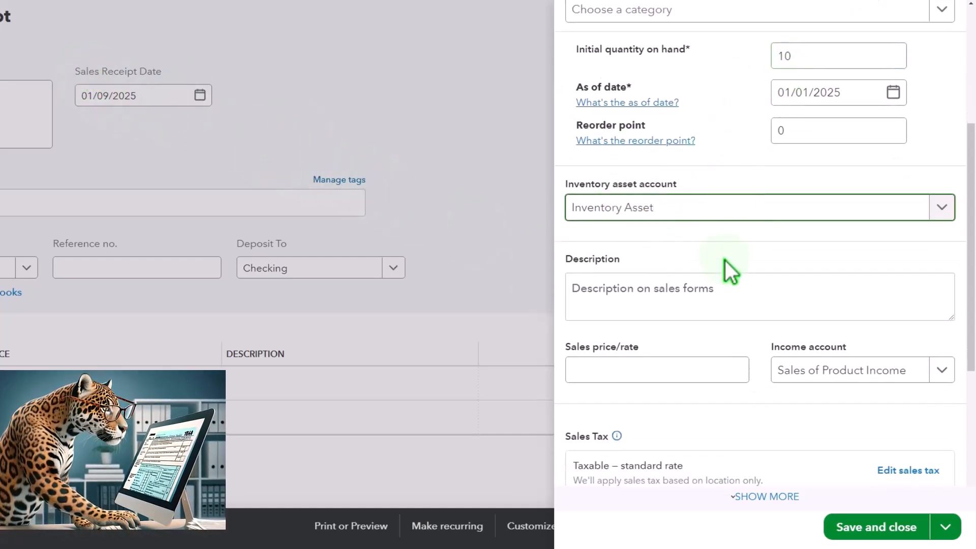
{"action": "scroll", "coordinate": [661, 307], "scroll_direction": "down", "scroll_amount": 4}
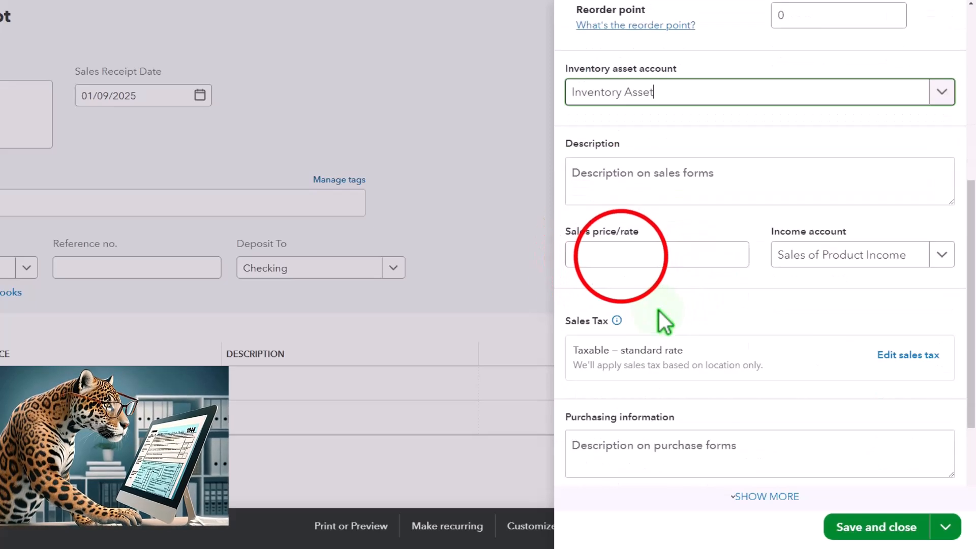
{"action": "left_click", "coordinate": [619, 252]}
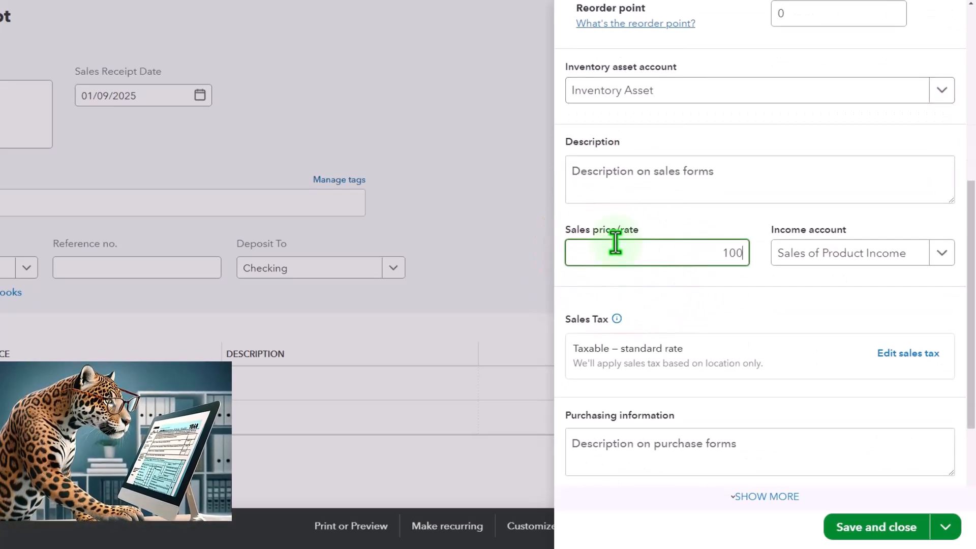
{"action": "key", "text": "Tab"}
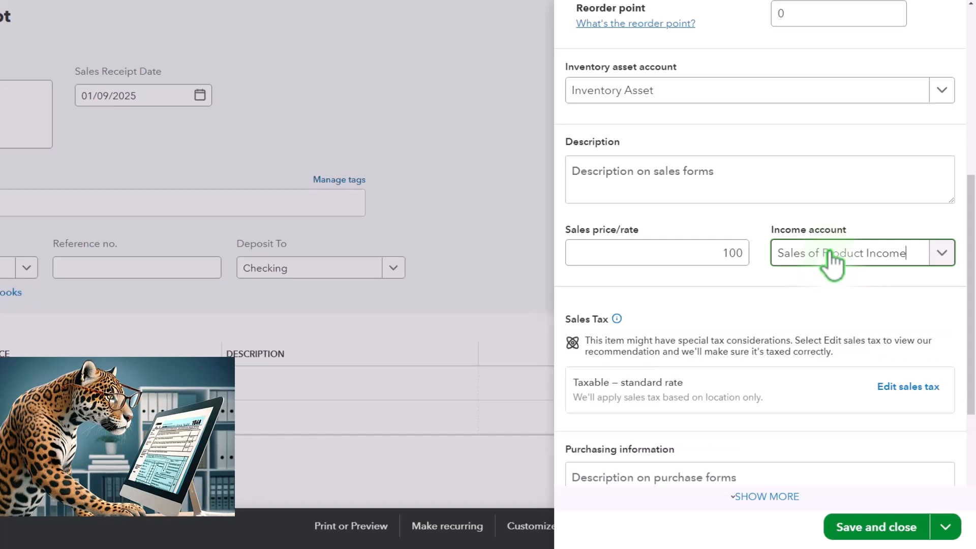
Set the item's cost to 70 and save and close the new product
{"action": "scroll", "coordinate": [854, 272], "scroll_direction": "down", "scroll_amount": 2}
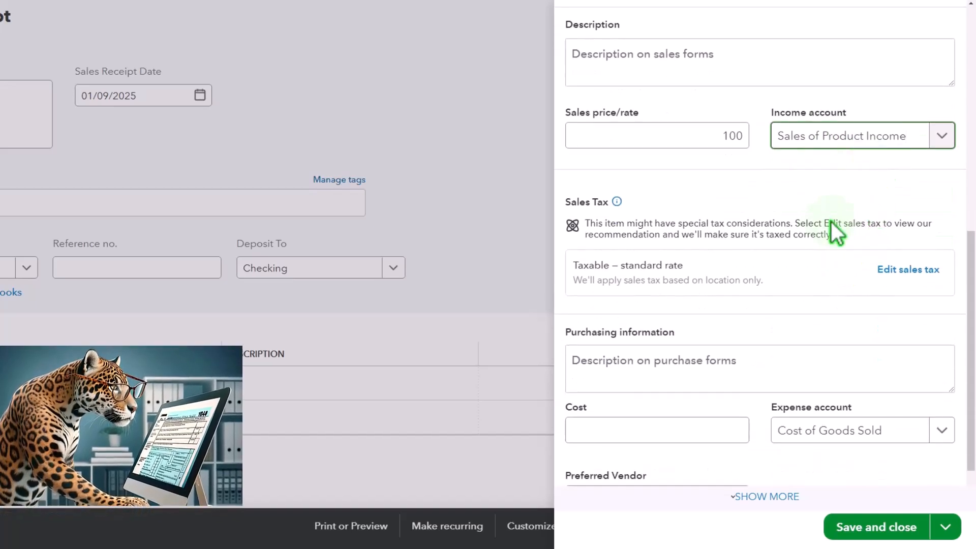
{"action": "scroll", "coordinate": [819, 264], "scroll_direction": "down", "scroll_amount": 1}
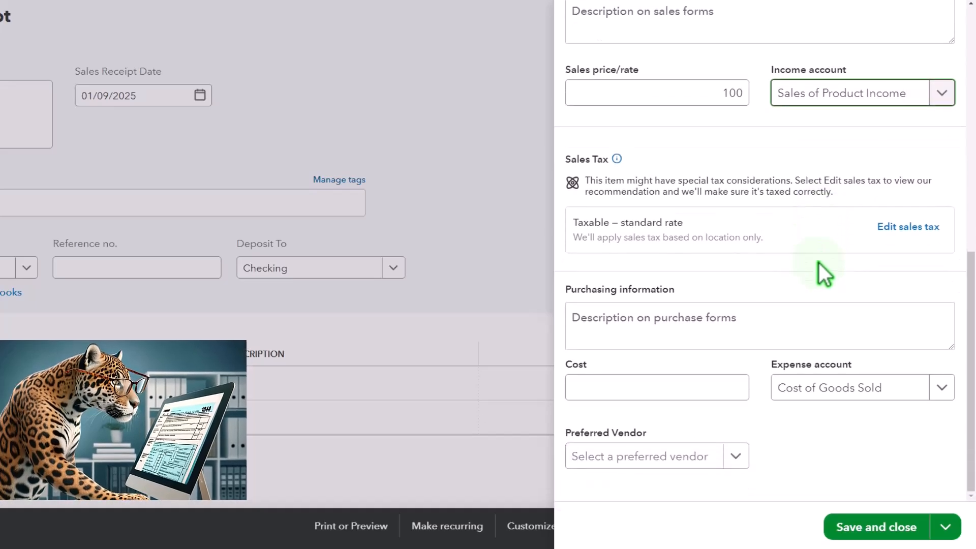
{"action": "left_click", "coordinate": [638, 397]}
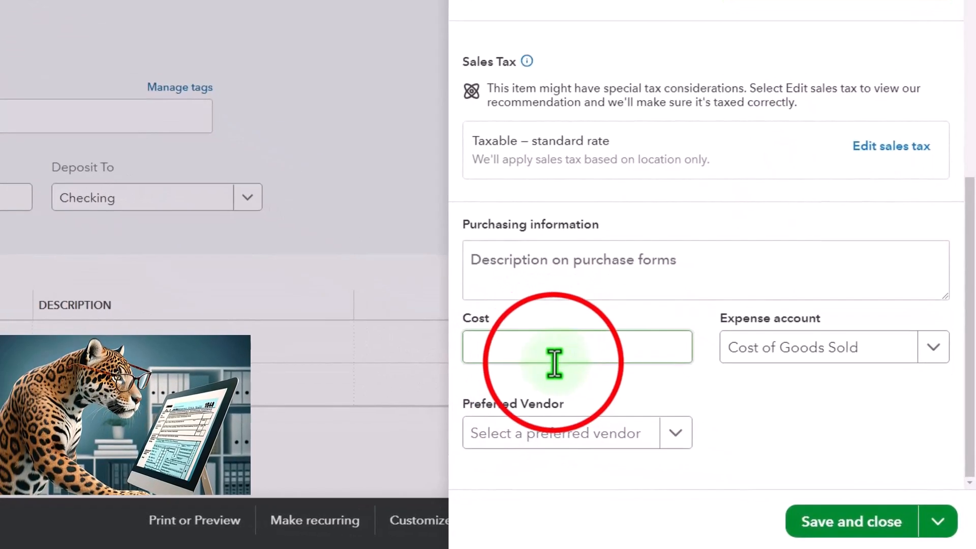
{"action": "type", "text": "70"}
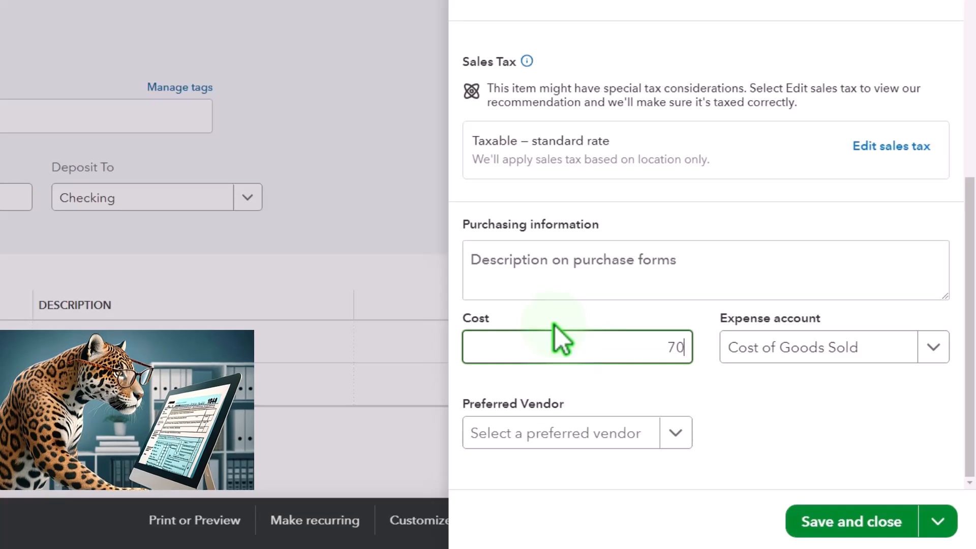
{"action": "key", "text": "Tab"}
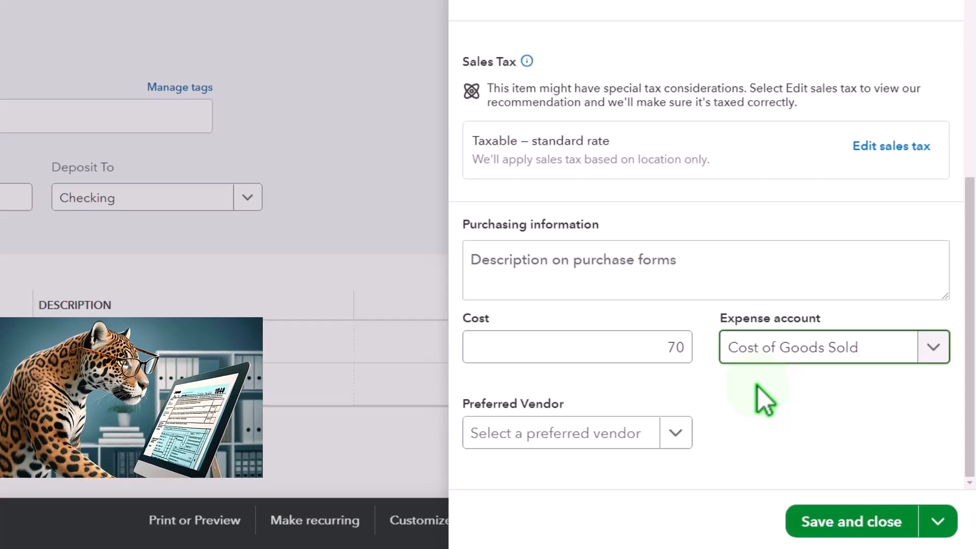
{"action": "left_click", "coordinate": [843, 523]}
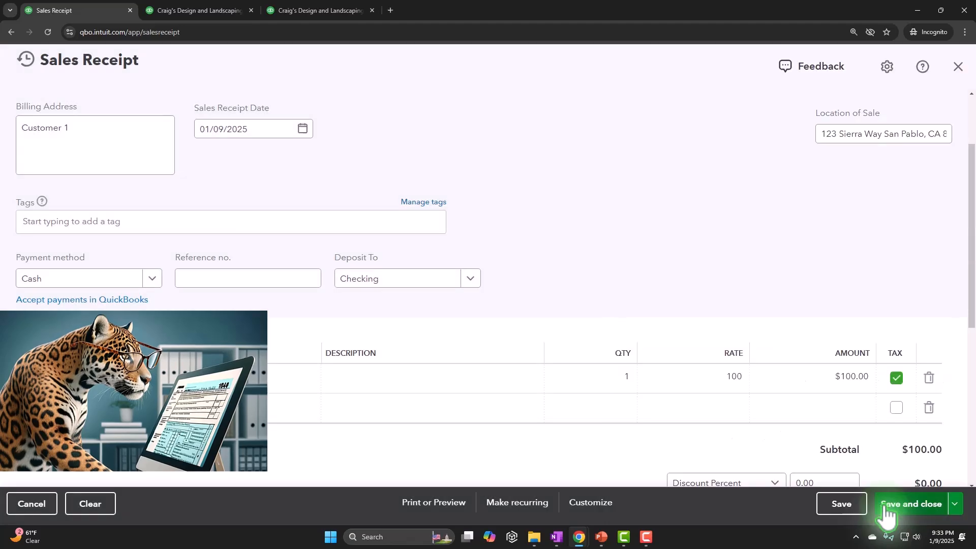
{"action": "scroll", "coordinate": [714, 331], "scroll_direction": "down", "scroll_amount": 3}
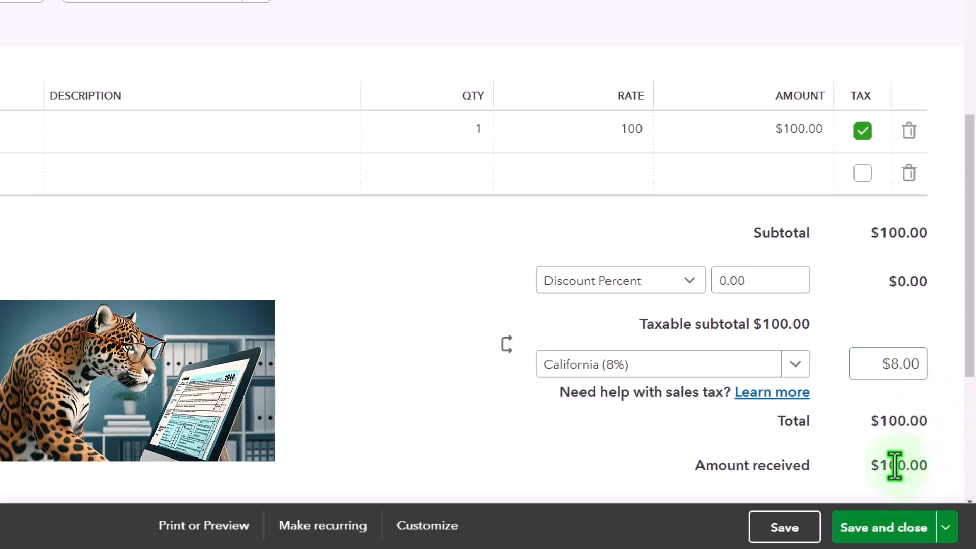
Save and close the sales receipt, then open Customer 1's record from the Sales customer list
{"action": "left_click", "coordinate": [879, 527]}
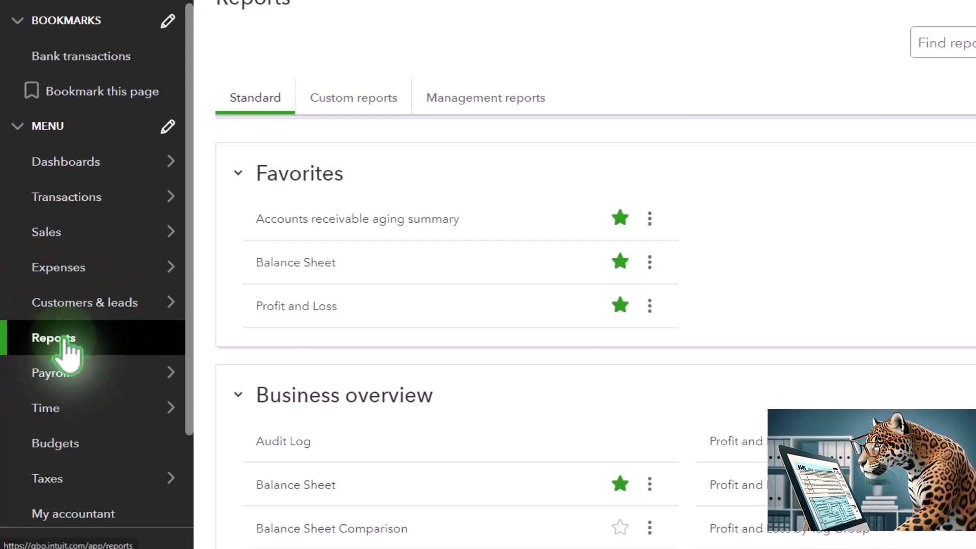
{"action": "left_click", "coordinate": [44, 233]}
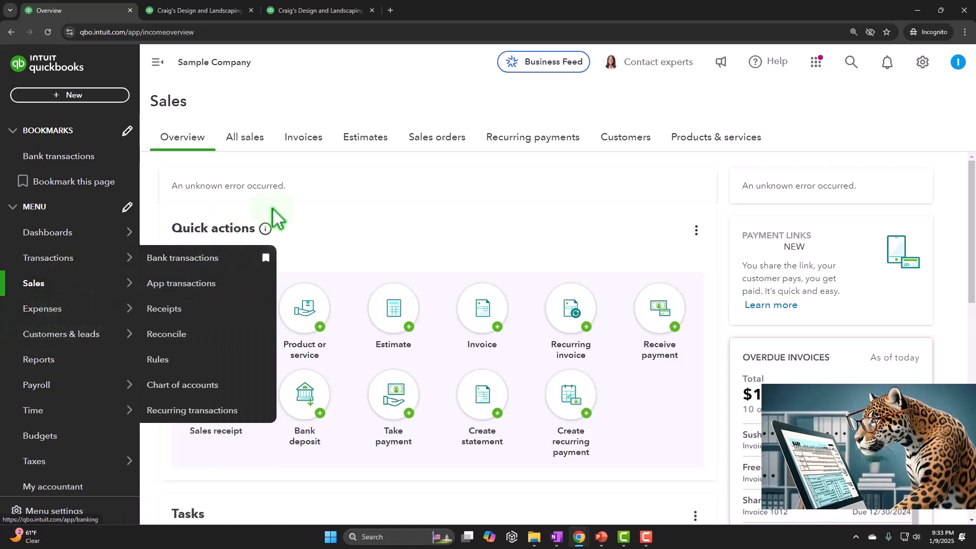
{"action": "left_click", "coordinate": [630, 139]}
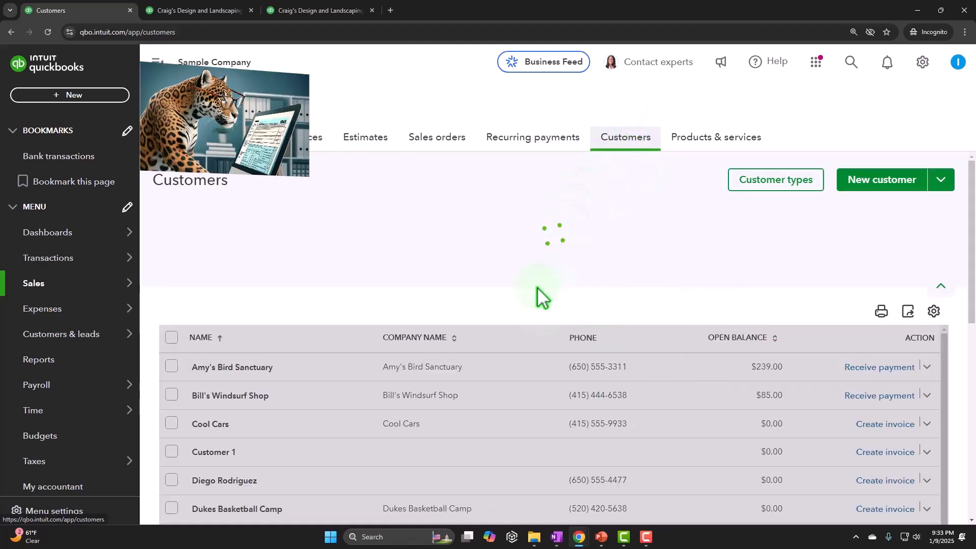
{"action": "left_click", "coordinate": [225, 452]}
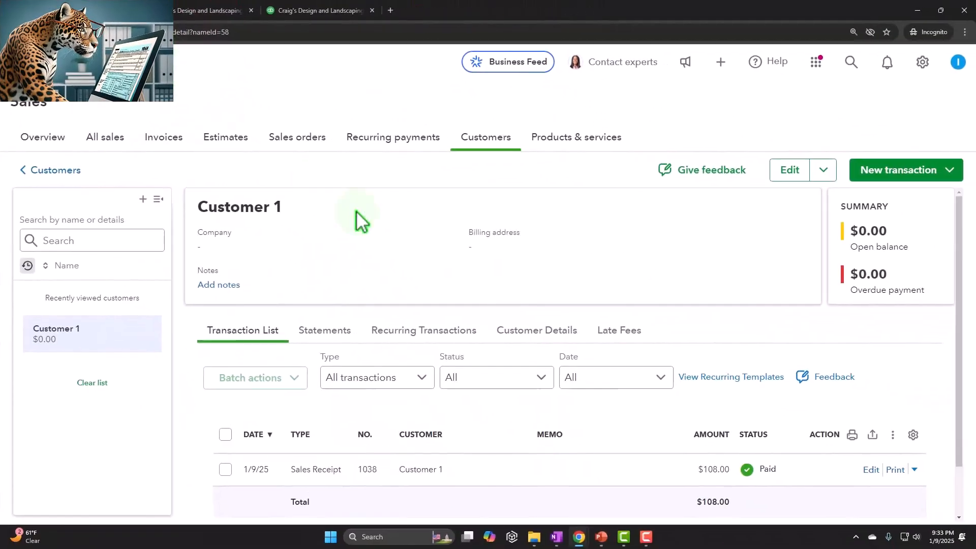
Open sales receipt 1038 from Customer 1's transaction list to review its details, then close it
{"action": "scroll", "coordinate": [376, 233], "scroll_direction": "down", "scroll_amount": 1}
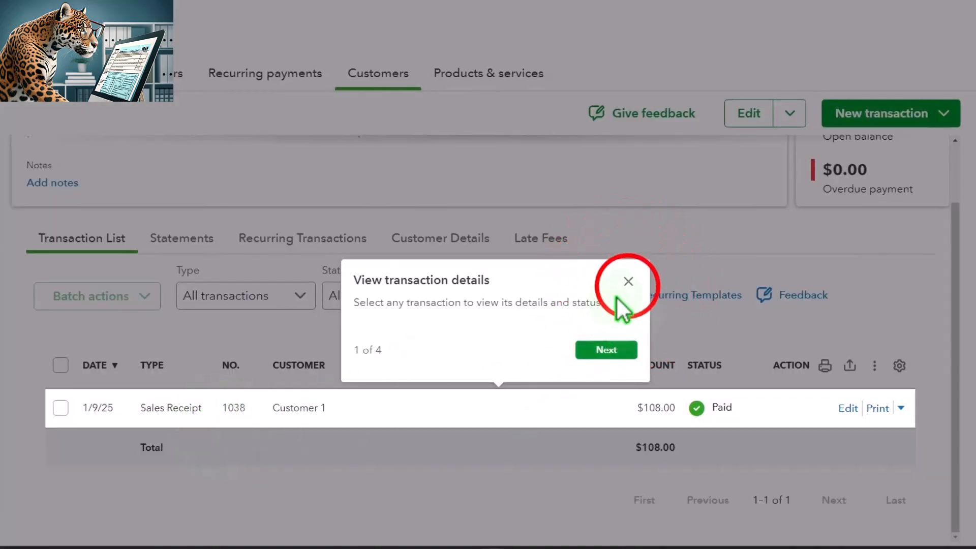
{"action": "left_click", "coordinate": [629, 281]}
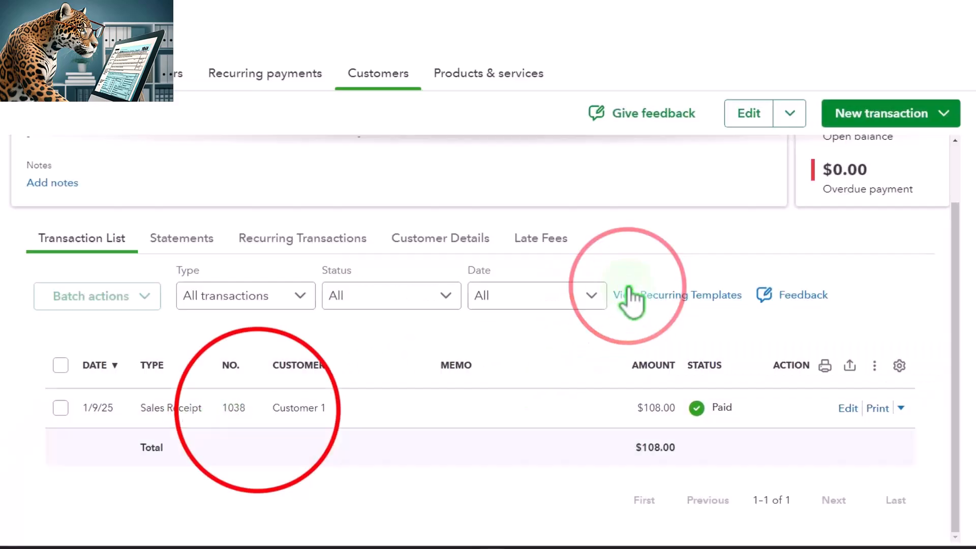
{"action": "left_click", "coordinate": [262, 416]}
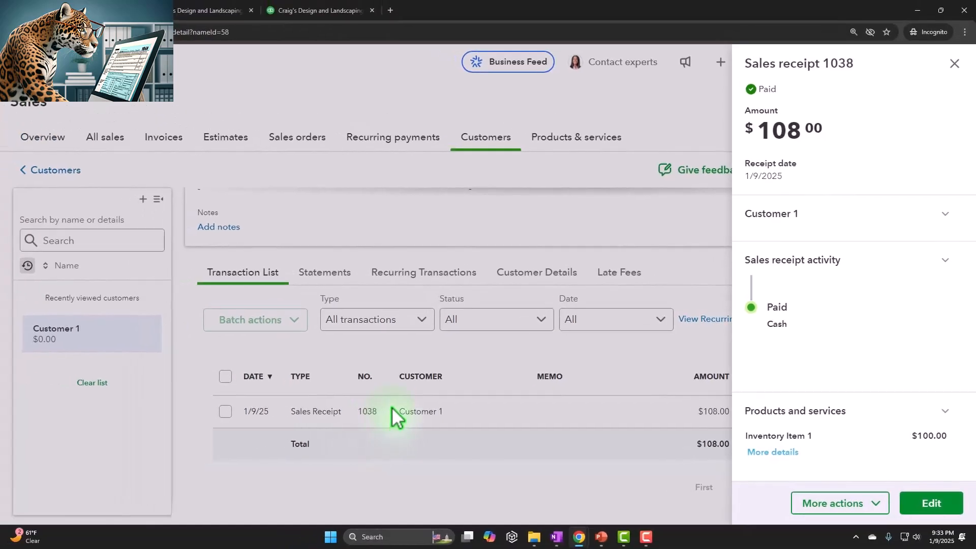
{"action": "left_click", "coordinate": [955, 64]}
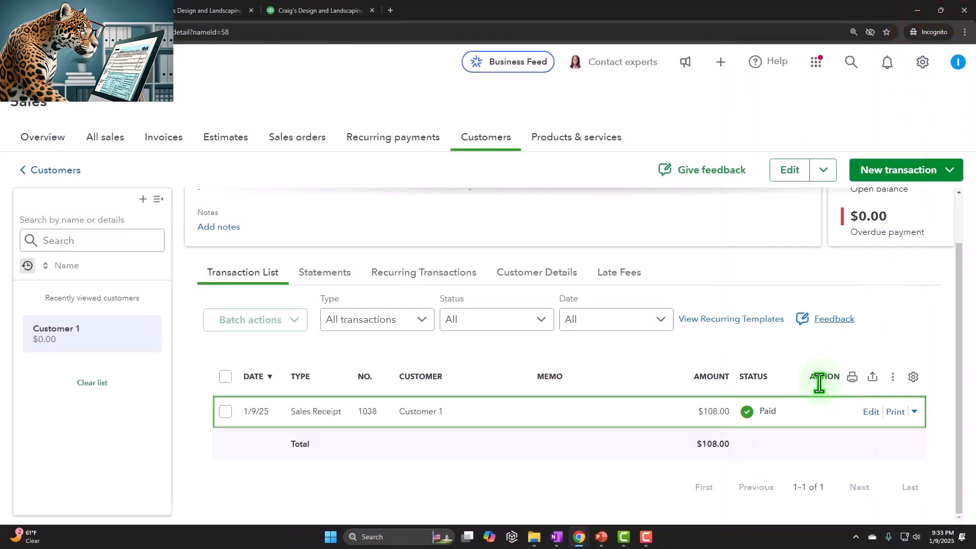
{"action": "left_click", "coordinate": [895, 404]}
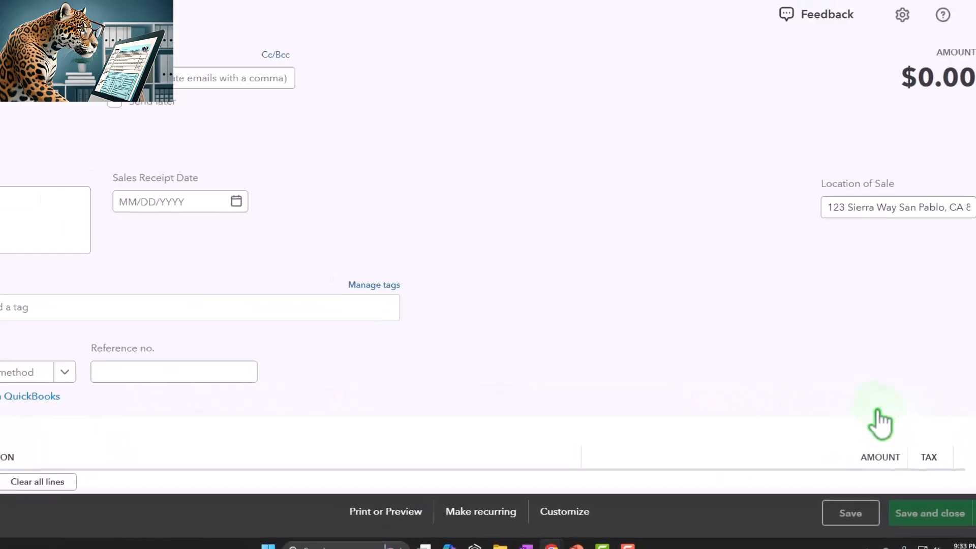
{"action": "scroll", "coordinate": [675, 264], "scroll_direction": "down", "scroll_amount": 4}
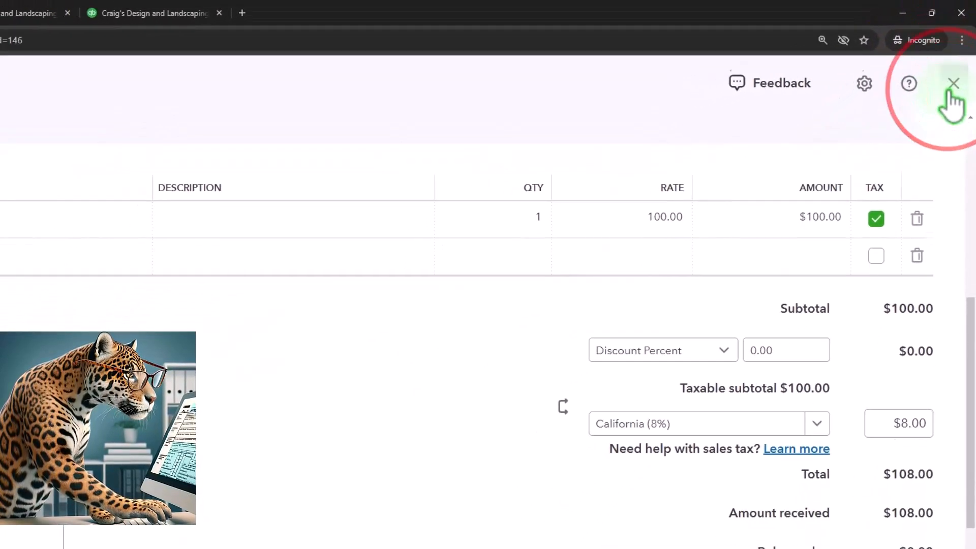
{"action": "left_click", "coordinate": [948, 101]}
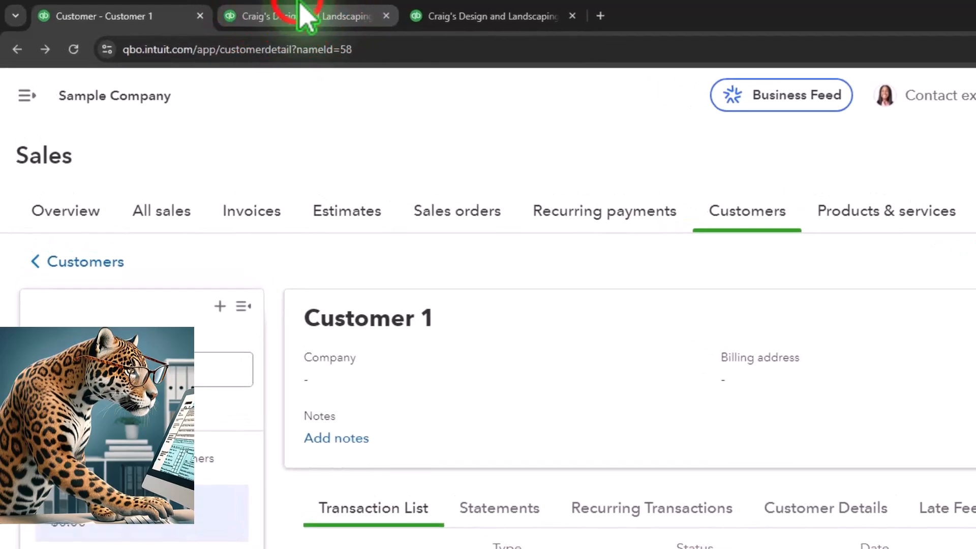
Switch to the Balance Sheet tab, rerun it, and open the transaction detail behind the 2025 Checking balance
{"action": "left_click", "coordinate": [282, 15]}
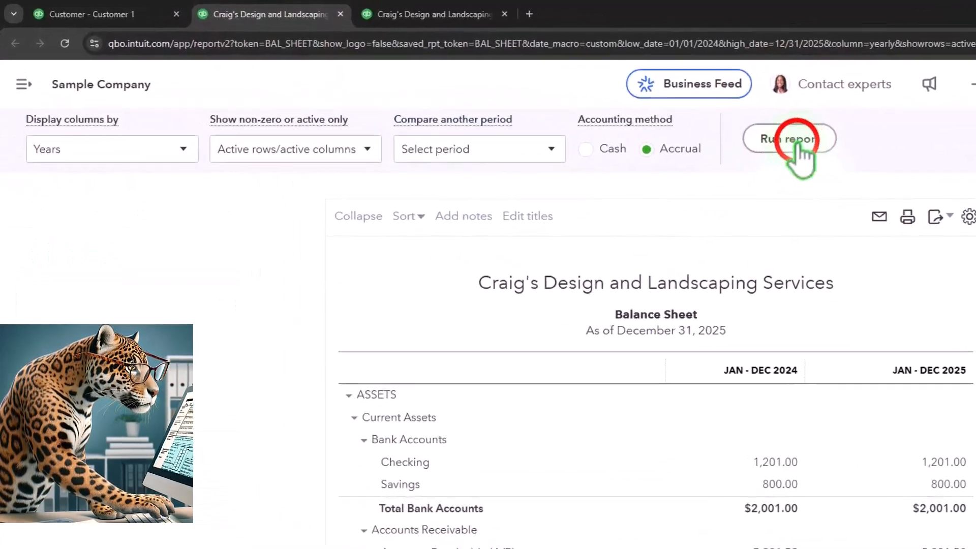
{"action": "left_click", "coordinate": [589, 103]}
{"action": "scroll", "coordinate": [752, 255], "scroll_direction": "down", "scroll_amount": 3}
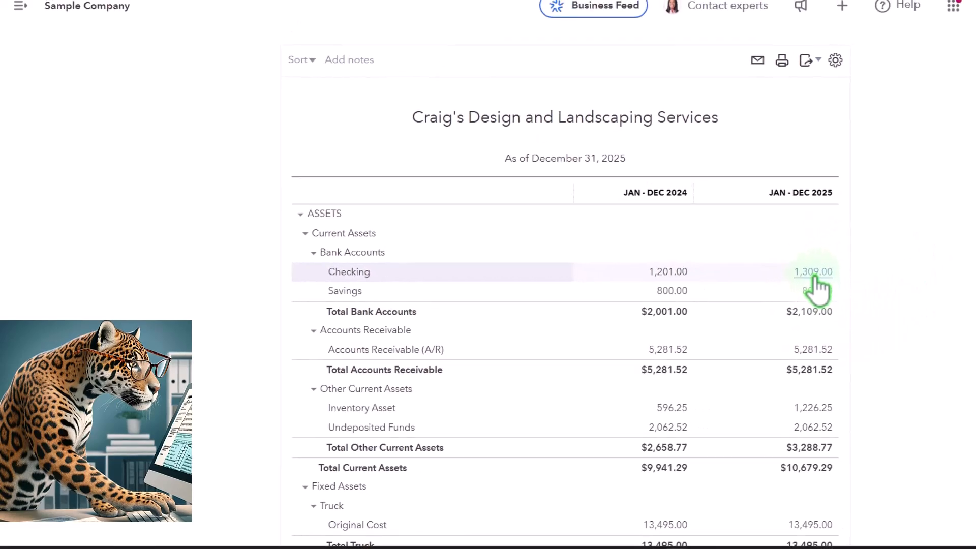
{"action": "left_click", "coordinate": [813, 274]}
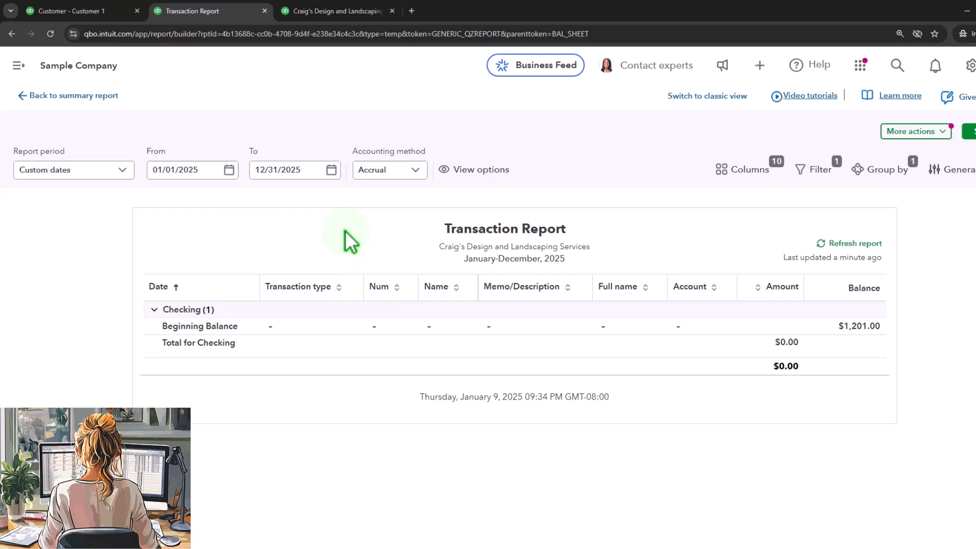
{"action": "left_click", "coordinate": [99, 99]}
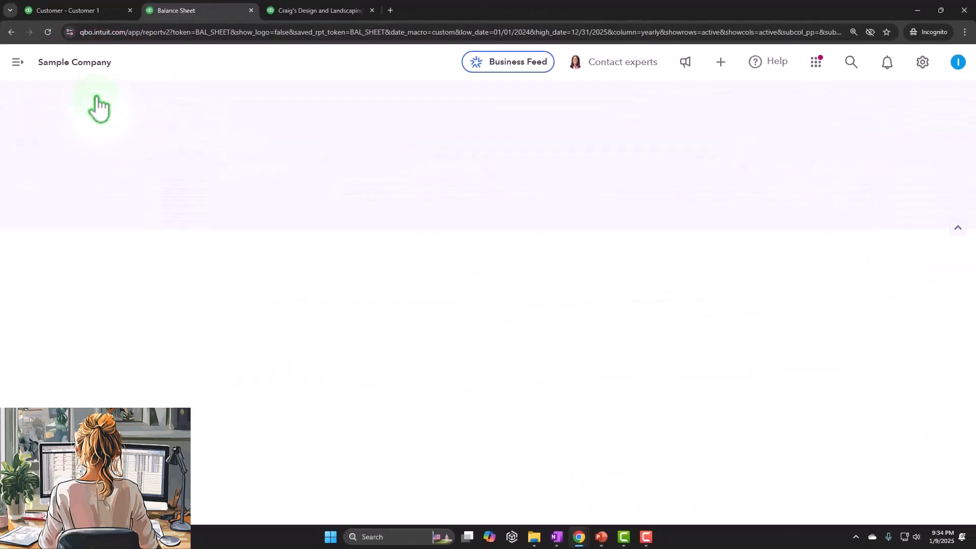
Rerun the Balance Sheet and inspect the 2025 Checking transactions before returning to the summary
{"action": "left_click", "coordinate": [758, 265]}
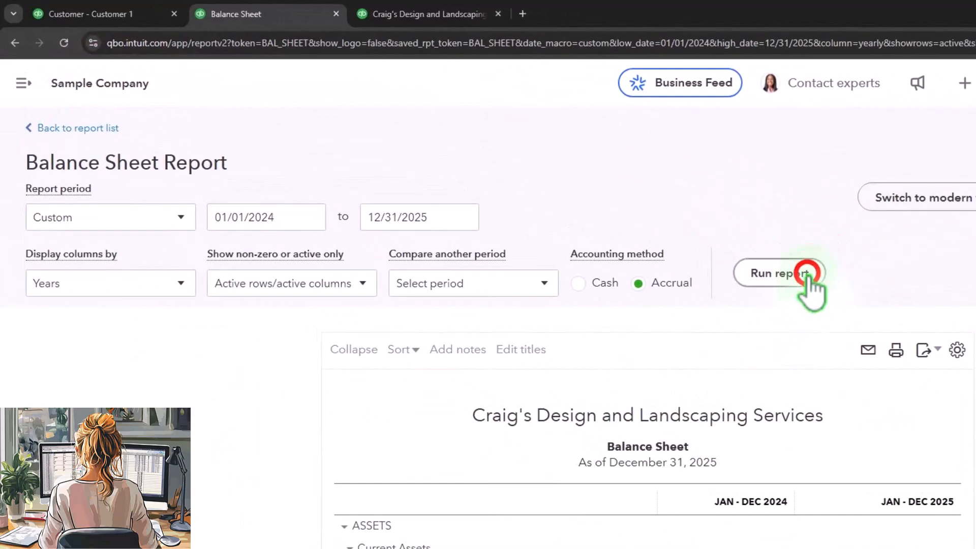
{"action": "scroll", "coordinate": [758, 503], "scroll_direction": "down", "scroll_amount": 1}
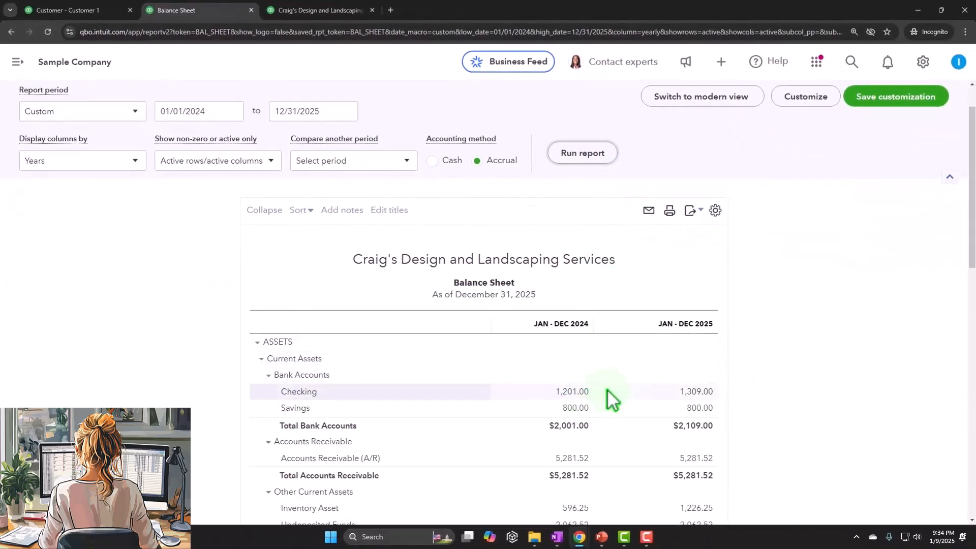
{"action": "left_click", "coordinate": [699, 391]}
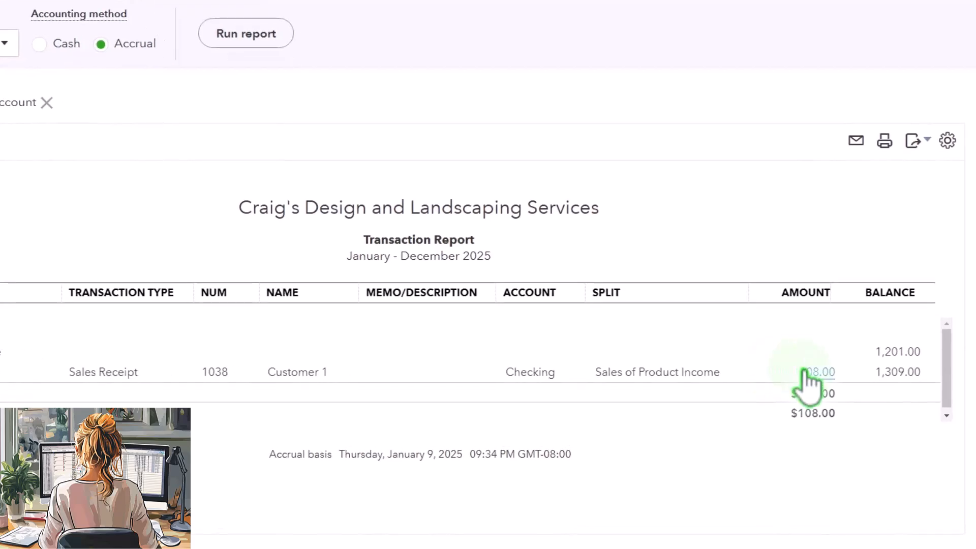
{"action": "scroll", "coordinate": [539, 392], "scroll_direction": "up", "scroll_amount": 2}
{"action": "left_click", "coordinate": [117, 104]}
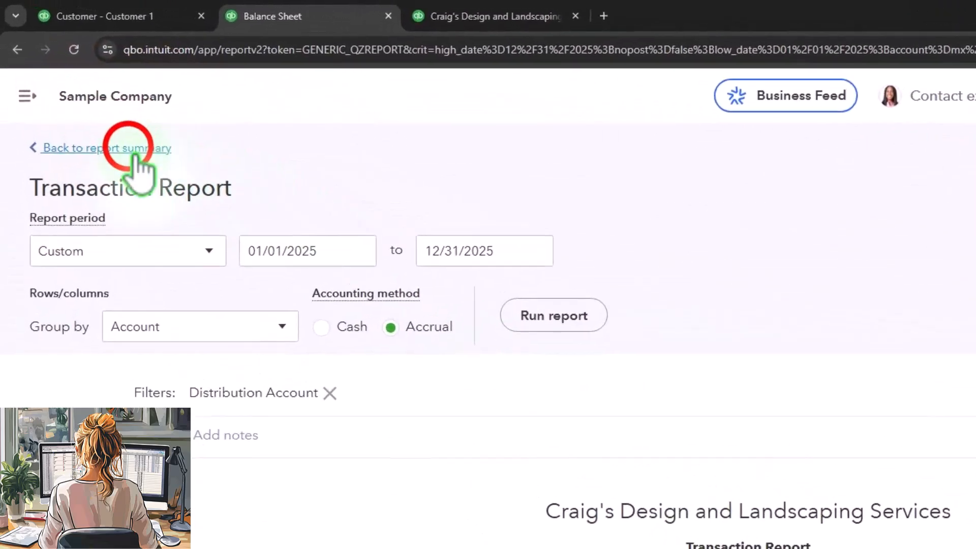
Switch to the Profit and Loss tab, rerun it, and review the 2025 income and cost of goods sold
{"action": "left_click", "coordinate": [460, 16]}
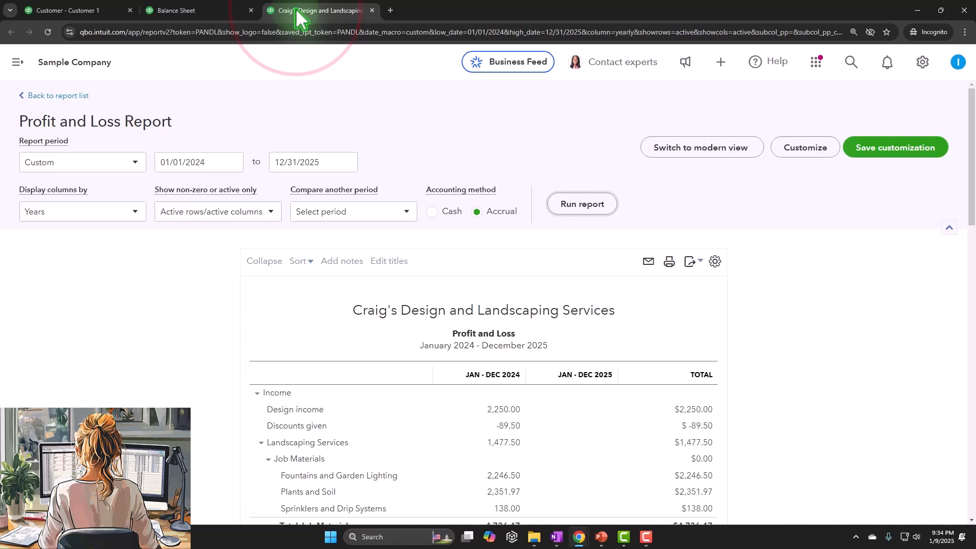
{"action": "left_click", "coordinate": [584, 207]}
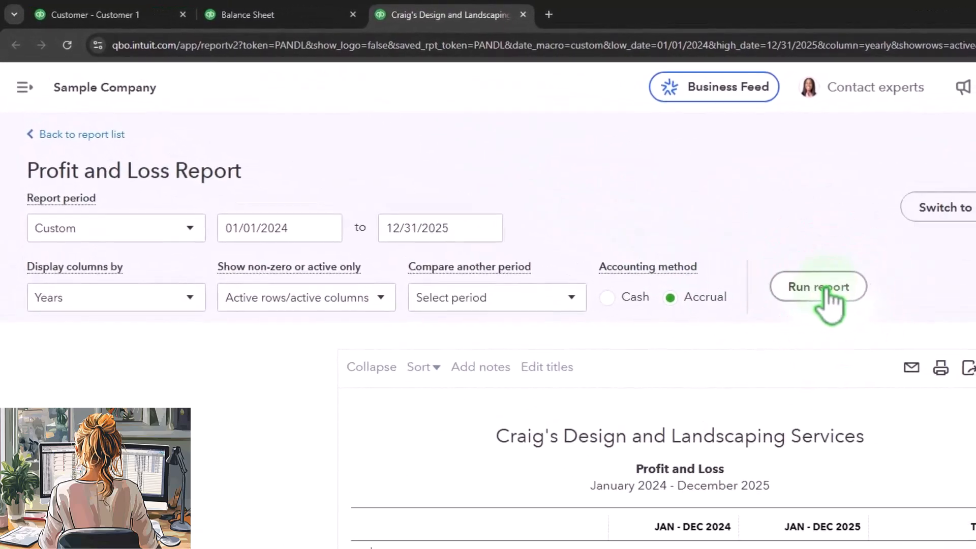
{"action": "scroll", "coordinate": [671, 243], "scroll_direction": "down", "scroll_amount": 10}
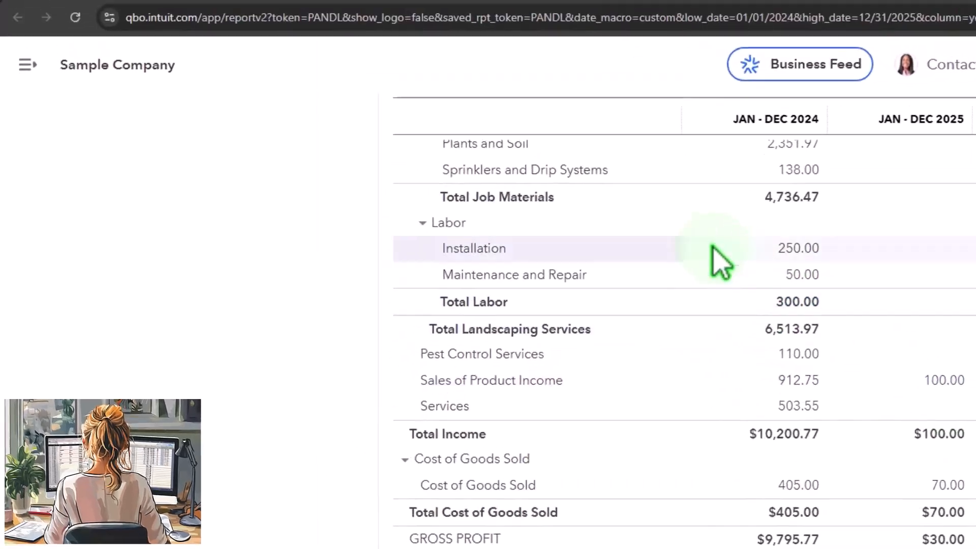
Examine the transactions behind the 2025 Board of Equalization Payable balance on the Balance Sheet
{"action": "left_click", "coordinate": [402, 19]}
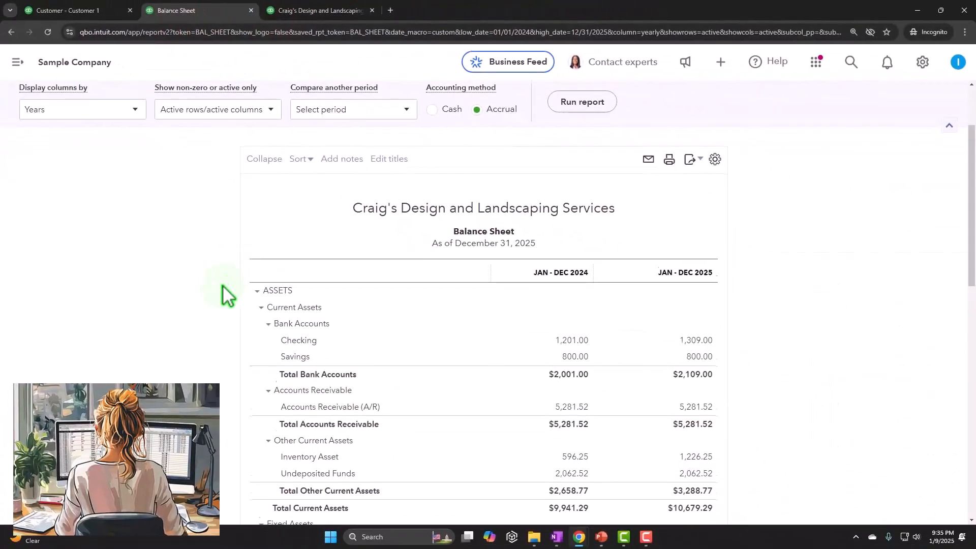
{"action": "scroll", "coordinate": [294, 403], "scroll_direction": "down", "scroll_amount": 5}
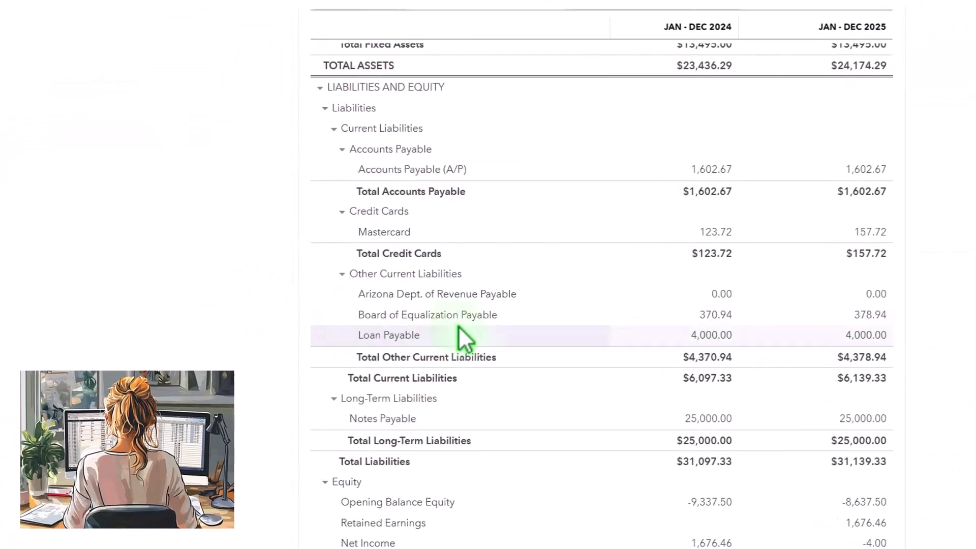
{"action": "left_click", "coordinate": [860, 318]}
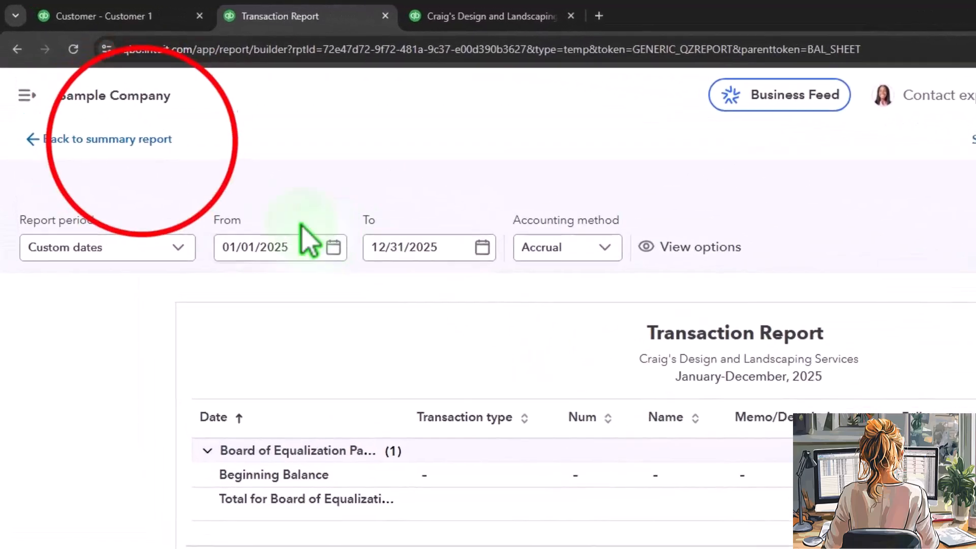
{"action": "left_click", "coordinate": [154, 152]}
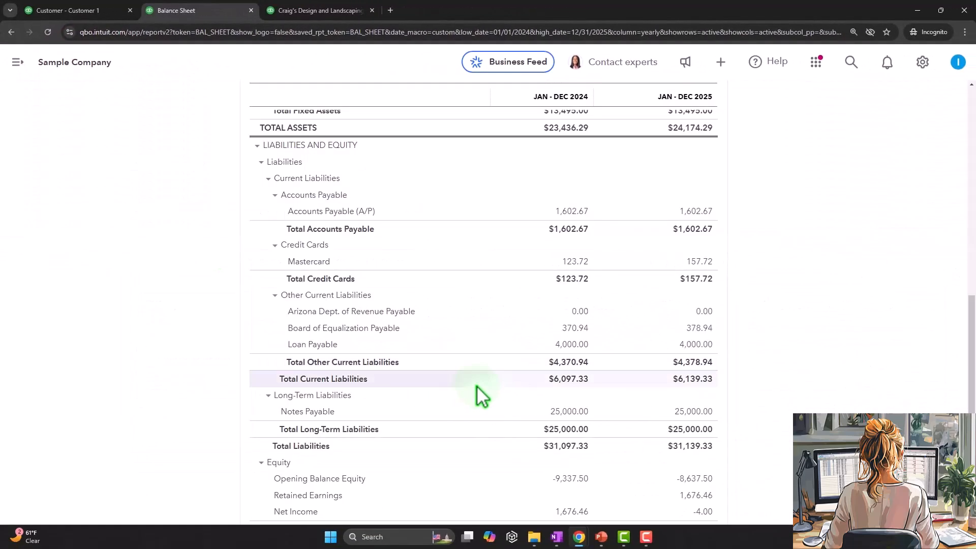
Rerun the Balance Sheet and drill into the 2025 Board of Equalization Payable amount again
{"action": "scroll", "coordinate": [477, 386], "scroll_direction": "up", "scroll_amount": 7}
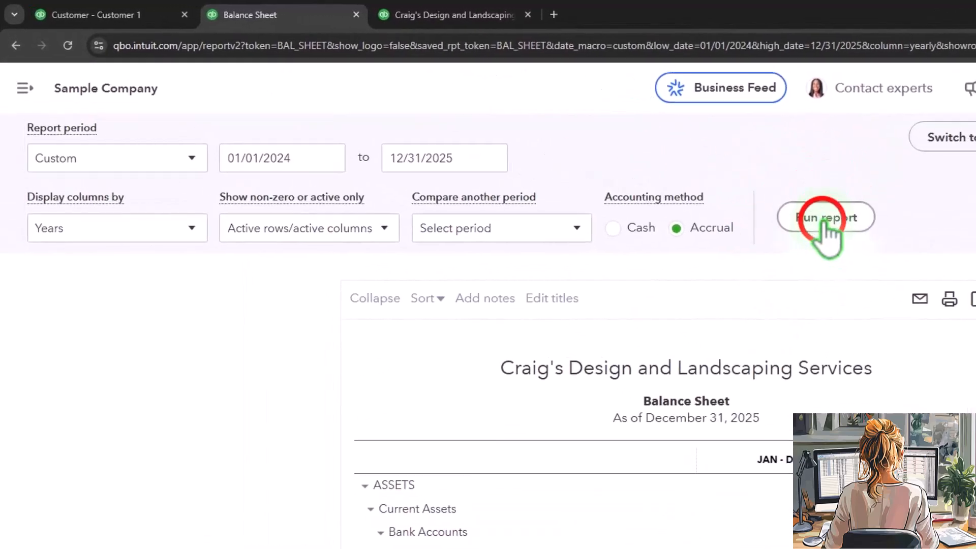
{"action": "left_click", "coordinate": [583, 154]}
{"action": "scroll", "coordinate": [251, 407], "scroll_direction": "down", "scroll_amount": 8}
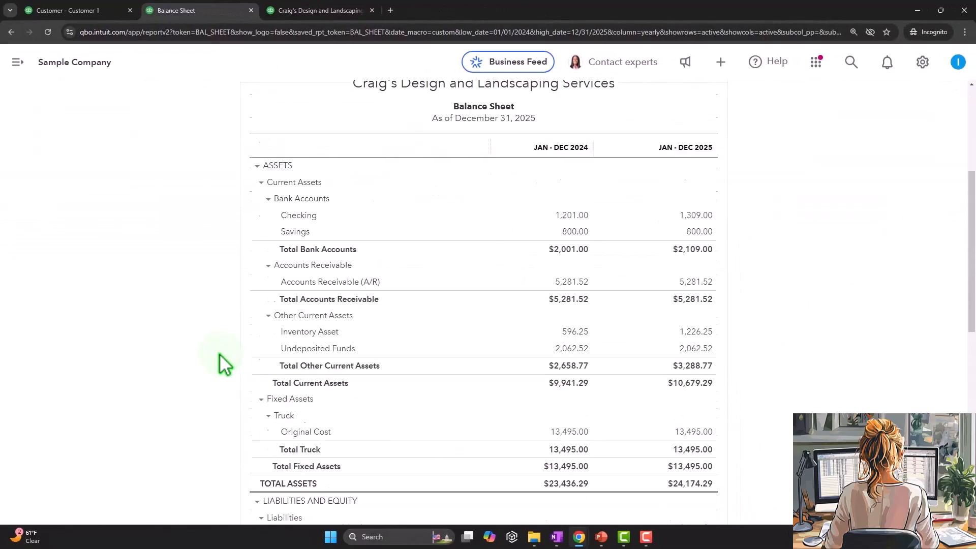
{"action": "scroll", "coordinate": [219, 353], "scroll_direction": "down", "scroll_amount": 3}
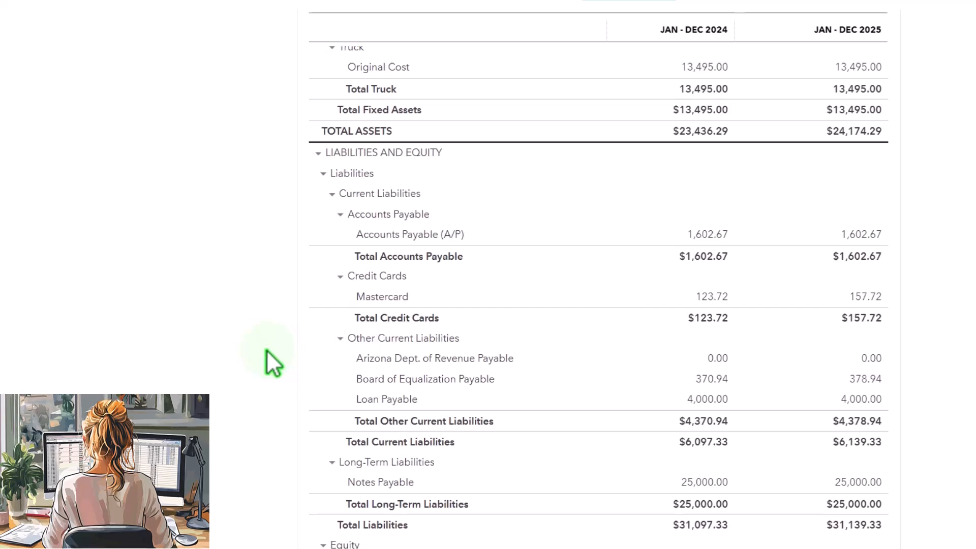
{"action": "scroll", "coordinate": [260, 351], "scroll_direction": "up", "scroll_amount": 3}
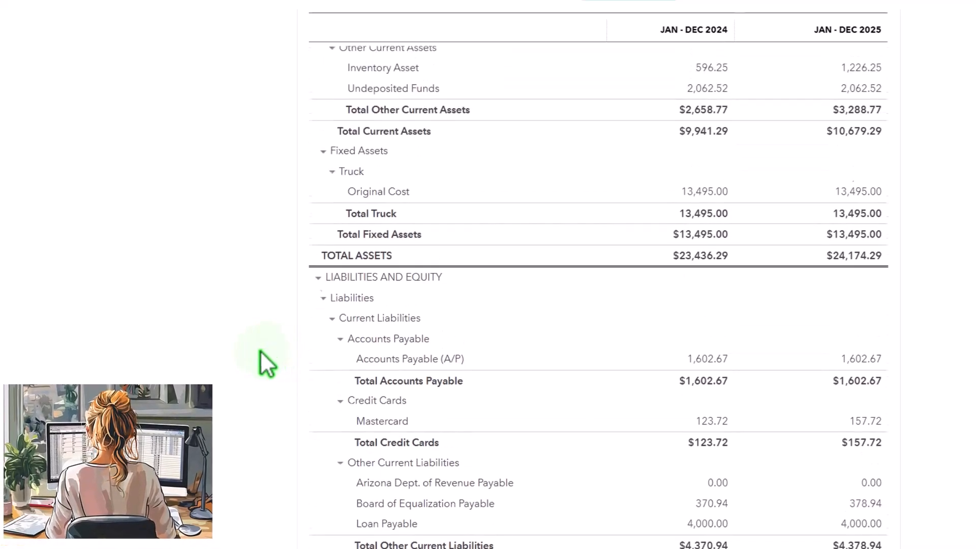
{"action": "scroll", "coordinate": [257, 356], "scroll_direction": "down", "scroll_amount": 3}
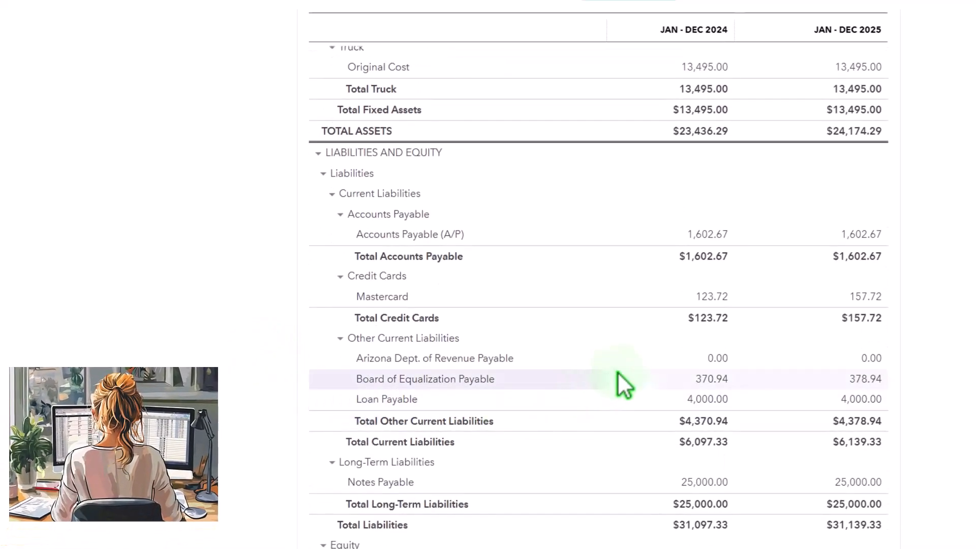
{"action": "left_click", "coordinate": [864, 380]}
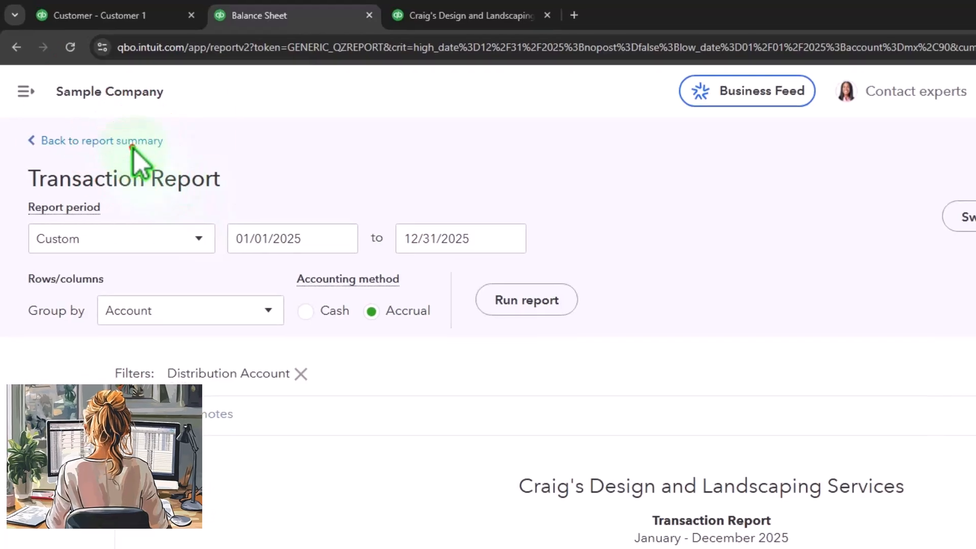
{"action": "left_click", "coordinate": [133, 145]}
Drill into the 2025 Inventory Asset balance to review its transactions, then return to the Balance Sheet
{"action": "scroll", "coordinate": [445, 399], "scroll_direction": "down", "scroll_amount": 10}
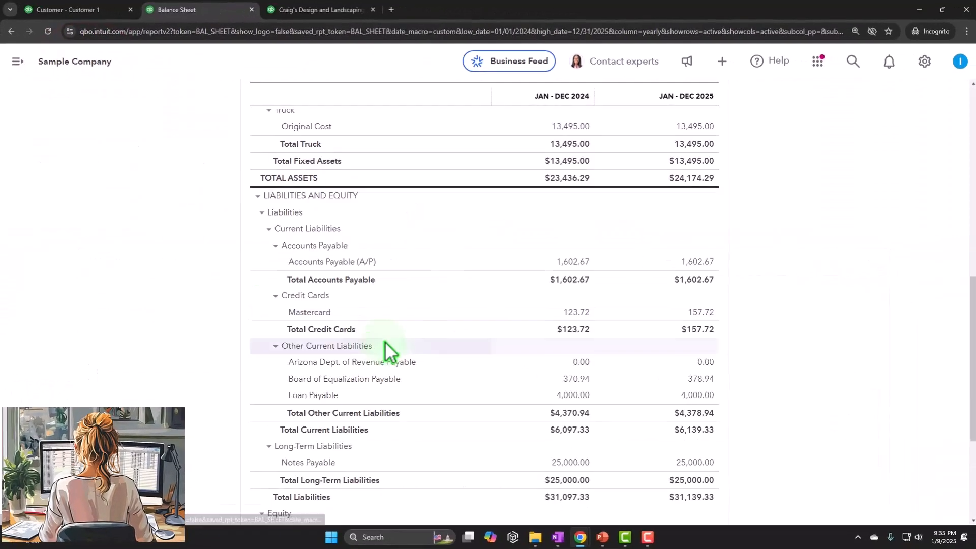
{"action": "scroll", "coordinate": [473, 360], "scroll_direction": "up", "scroll_amount": 5}
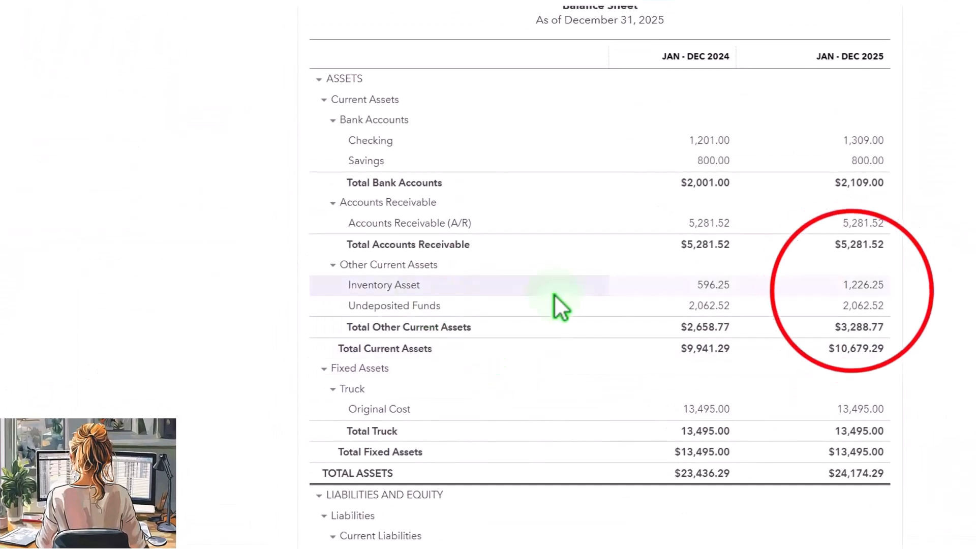
{"action": "left_click", "coordinate": [852, 287]}
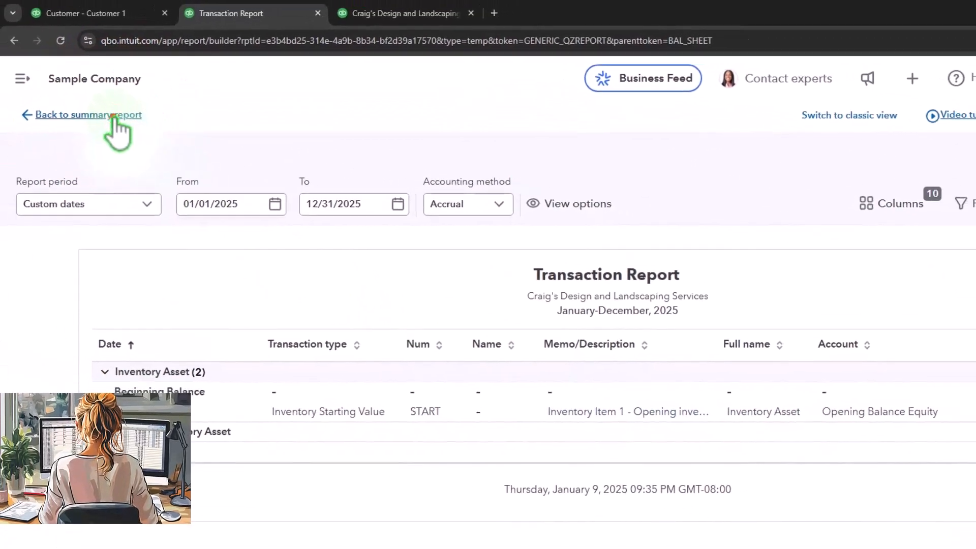
{"action": "left_click", "coordinate": [113, 116]}
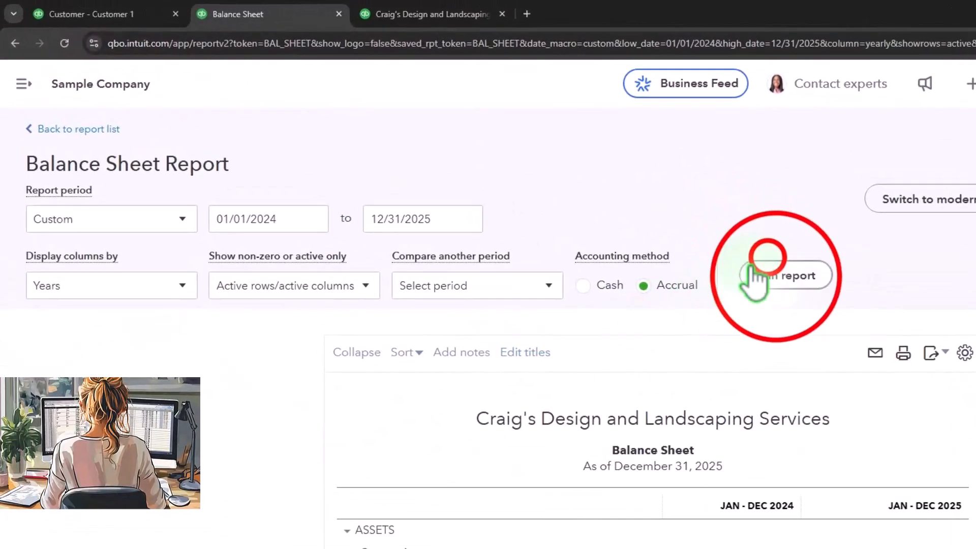
Rerun the Balance Sheet, drill into the 2025 Inventory Asset balance once more, and go back to the report summary
{"action": "left_click", "coordinate": [757, 277]}
{"action": "scroll", "coordinate": [594, 248], "scroll_direction": "down", "scroll_amount": 3}
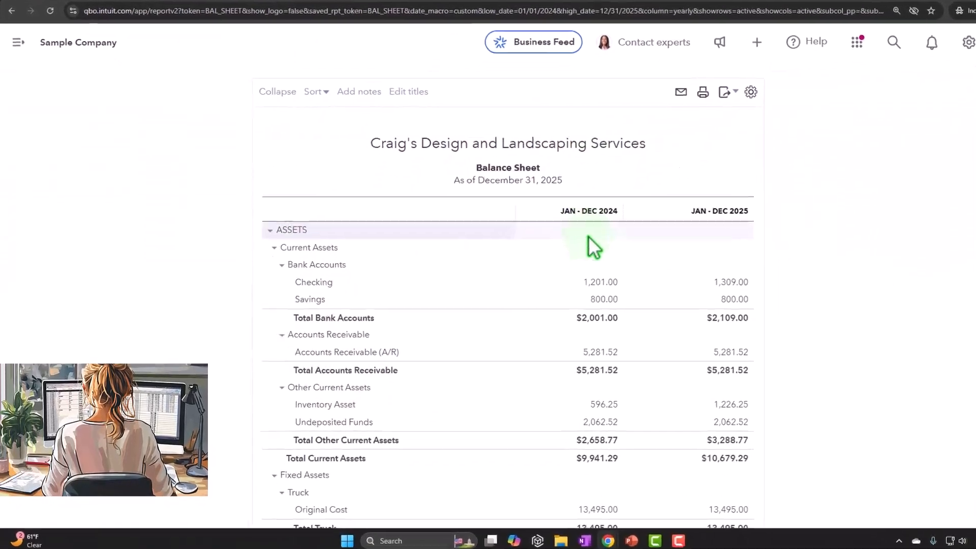
{"action": "left_click", "coordinate": [731, 404]}
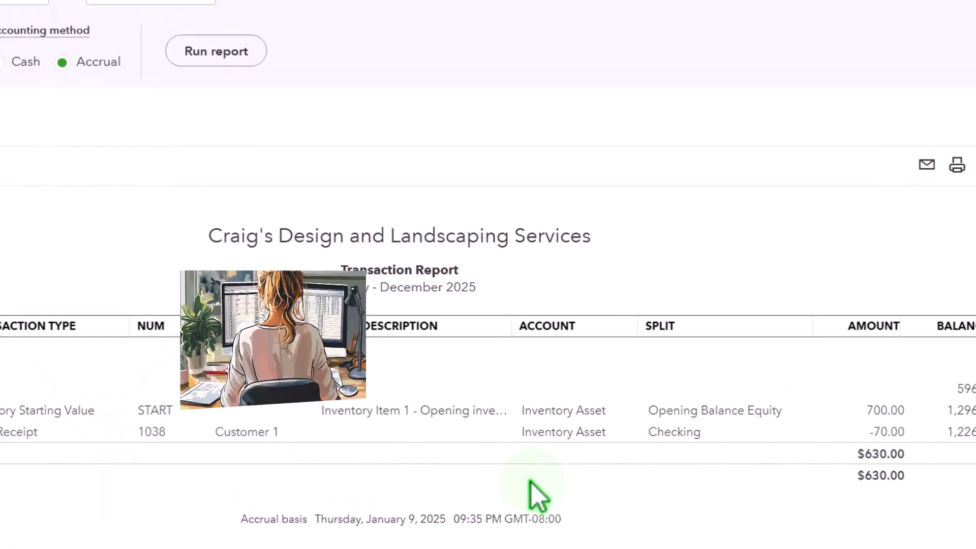
{"action": "left_click", "coordinate": [130, 127]}
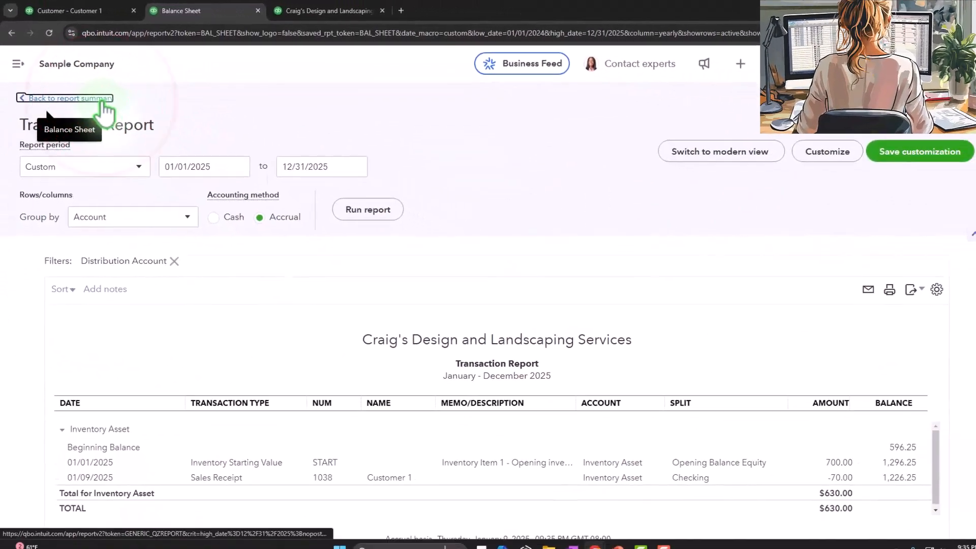
Duplicate the Profit and Loss browser tab
{"action": "left_click", "coordinate": [374, 16]}
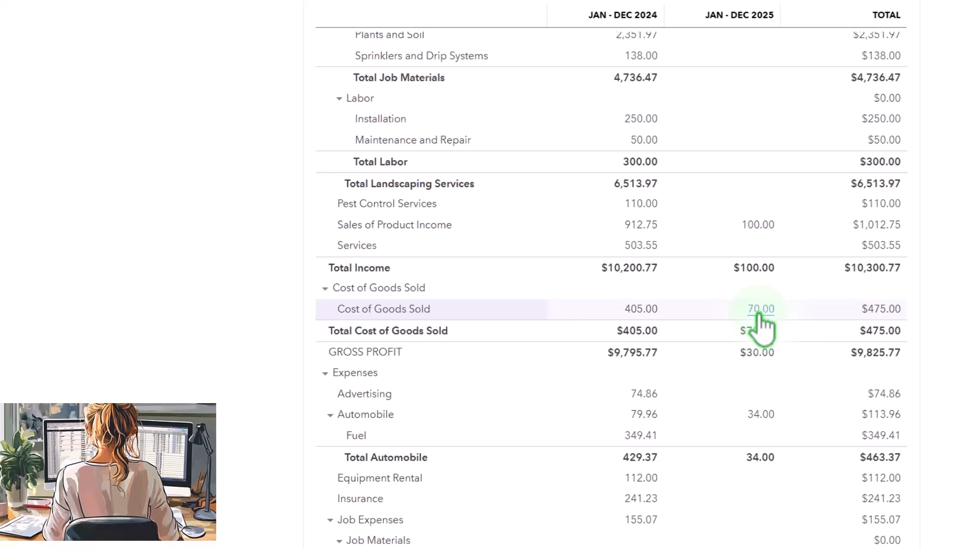
{"action": "right_click", "coordinate": [580, 22]}
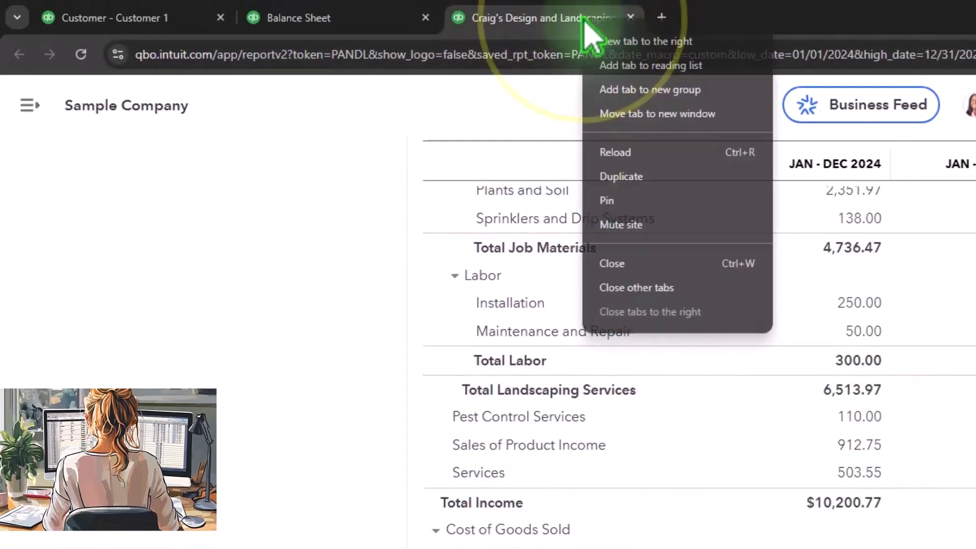
{"action": "left_click", "coordinate": [621, 176]}
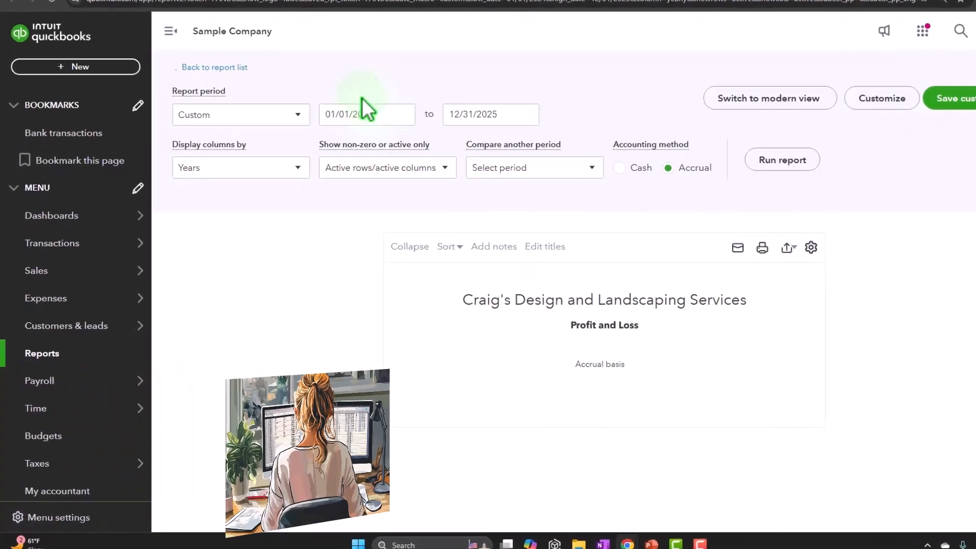
Open the Inventory Valuation Summary report from the reports list to review inventory quantities and values
{"action": "left_click", "coordinate": [42, 354]}
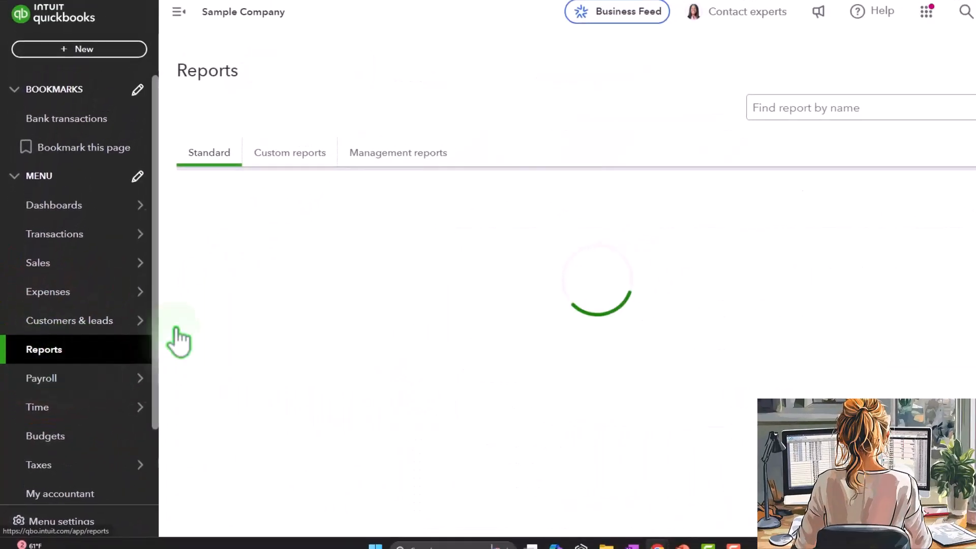
{"action": "left_click", "coordinate": [839, 108]}
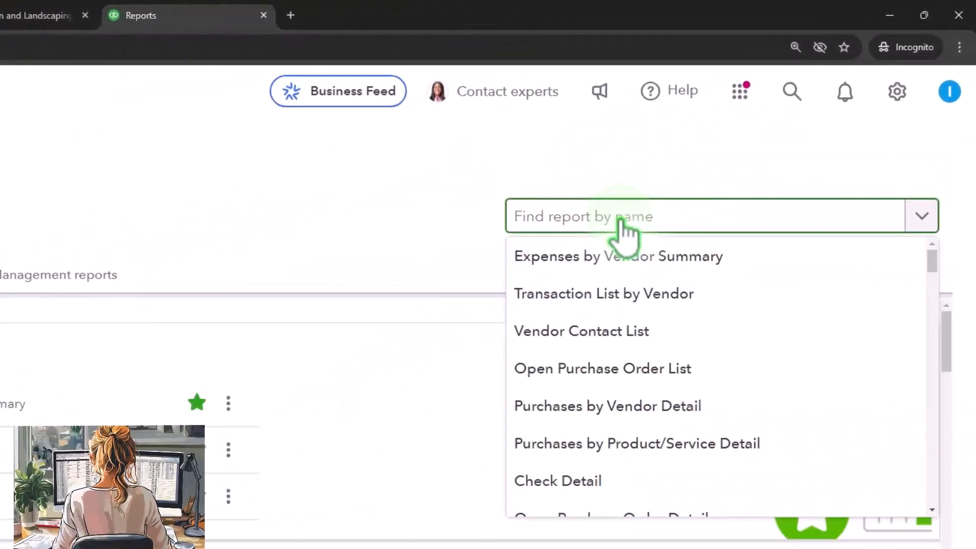
{"action": "type", "text": "inve"}
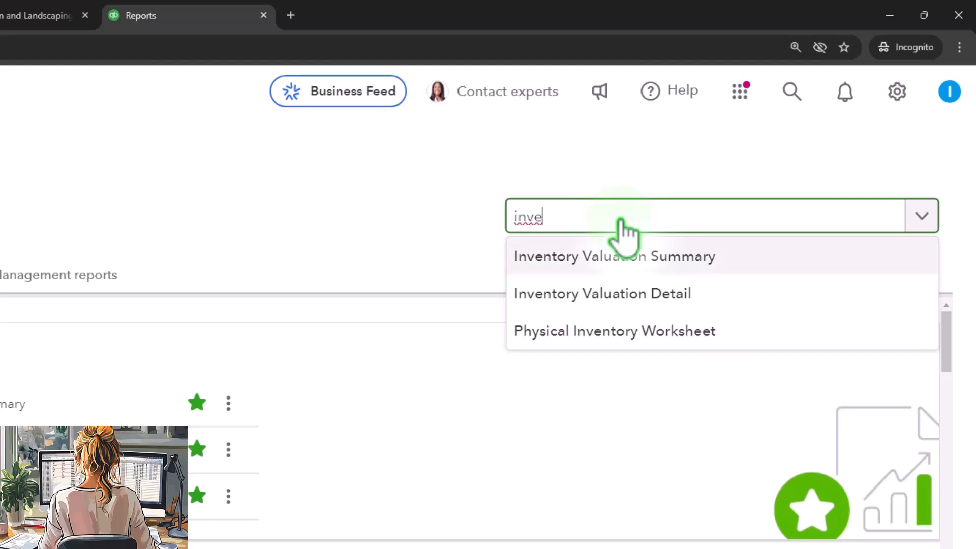
{"action": "left_click", "coordinate": [623, 255]}
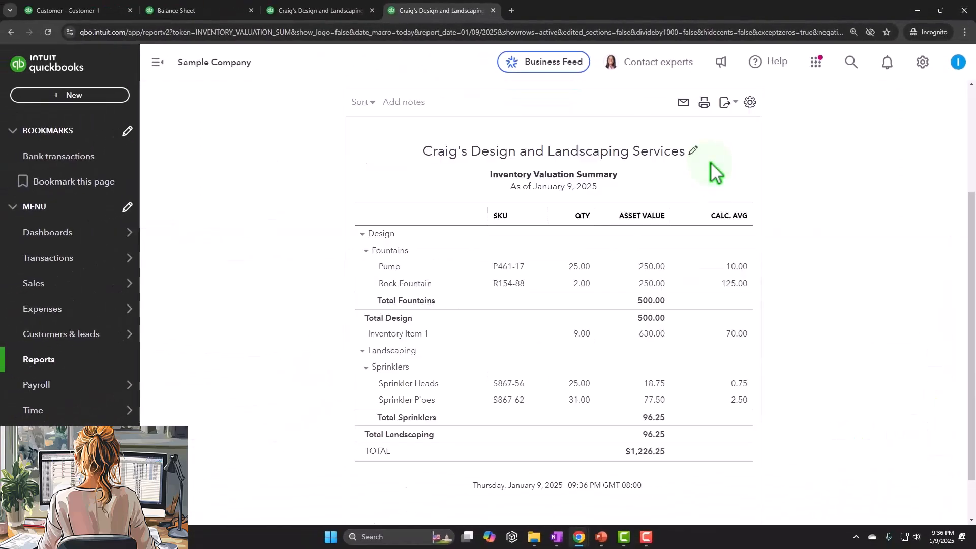
{"action": "left_click", "coordinate": [161, 63]}
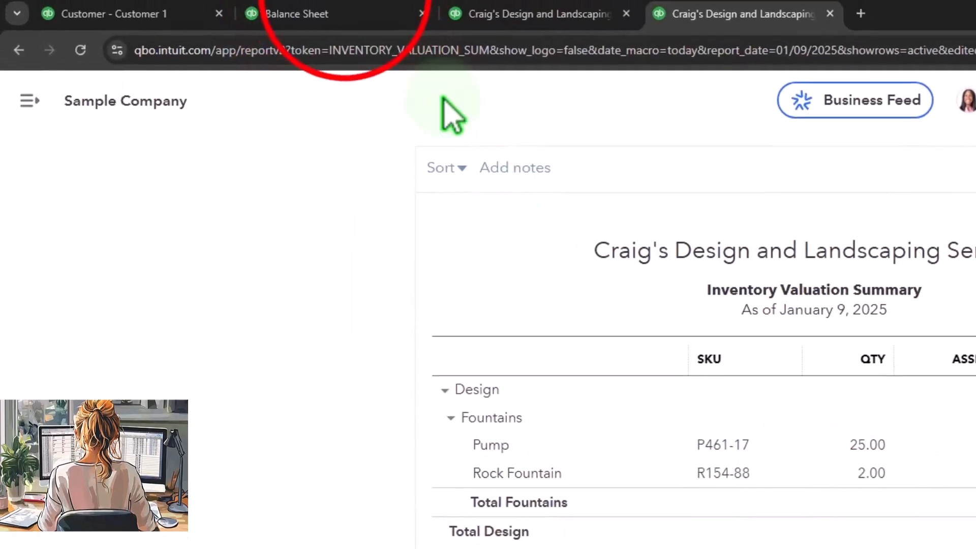
Return to the customer tab and start a new credit memo for Customer 1
{"action": "left_click", "coordinate": [350, 17]}
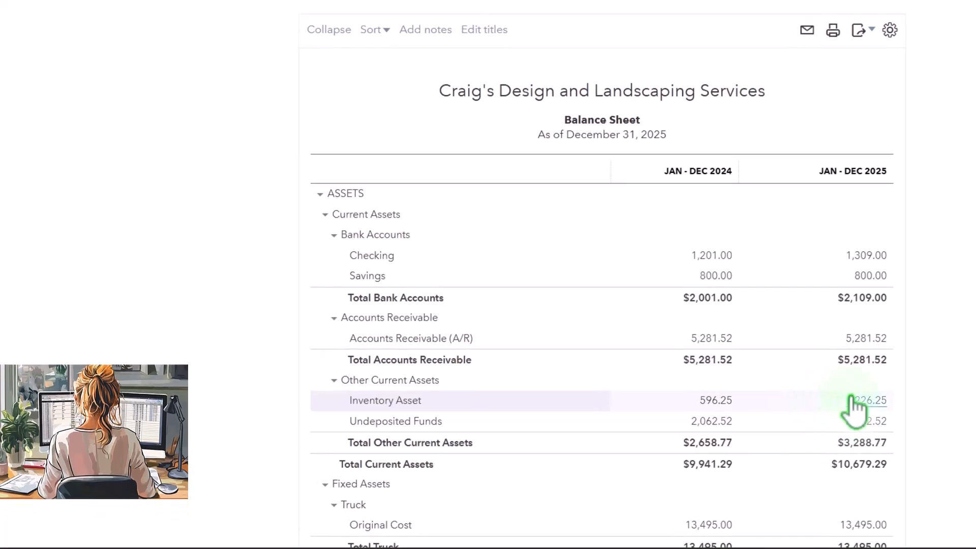
{"action": "left_click", "coordinate": [207, 18]}
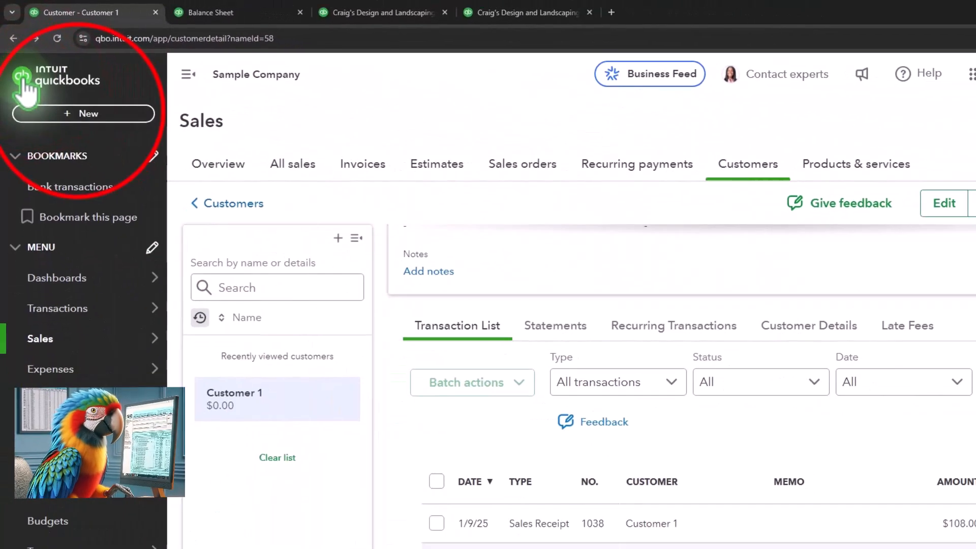
{"action": "left_click", "coordinate": [84, 113]}
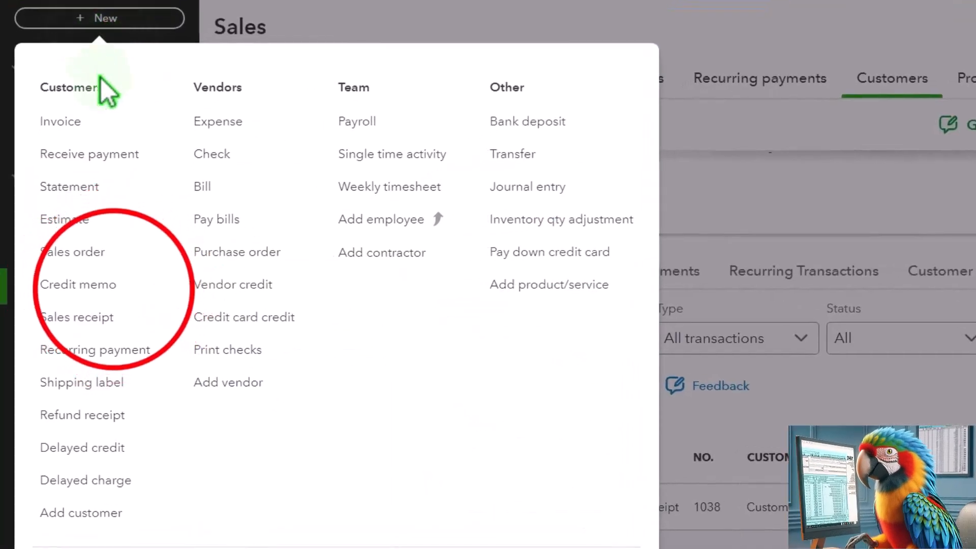
{"action": "left_click", "coordinate": [112, 287]}
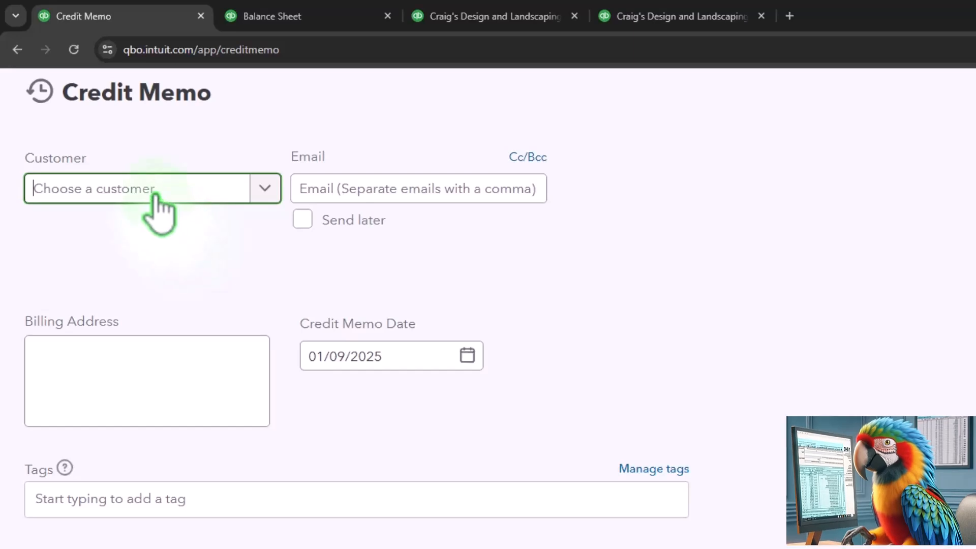
{"action": "type", "text": "cust"}
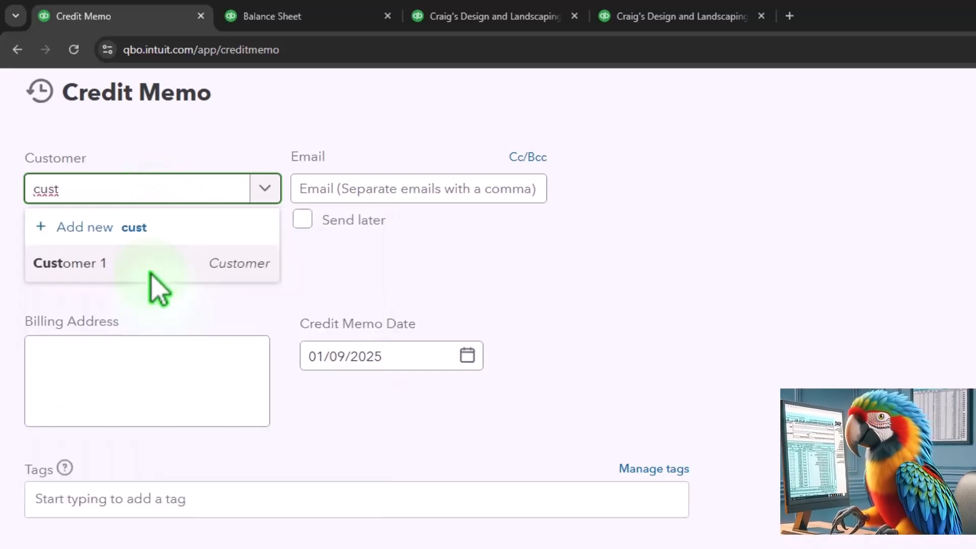
{"action": "left_click", "coordinate": [150, 274]}
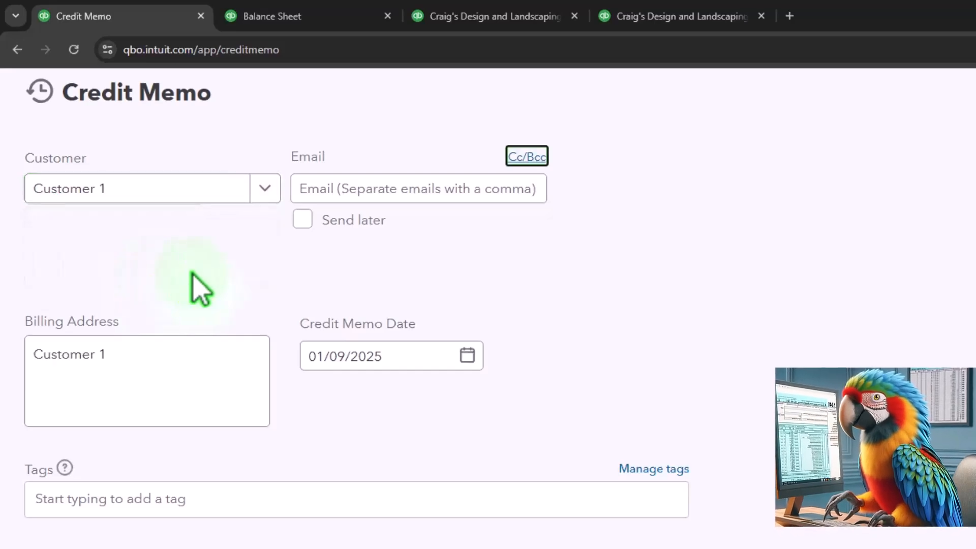
Set the credit memo date to 01/10/2025 and add Inventory Item 1 as the first line item
{"action": "scroll", "coordinate": [246, 338], "scroll_direction": "down", "scroll_amount": 3}
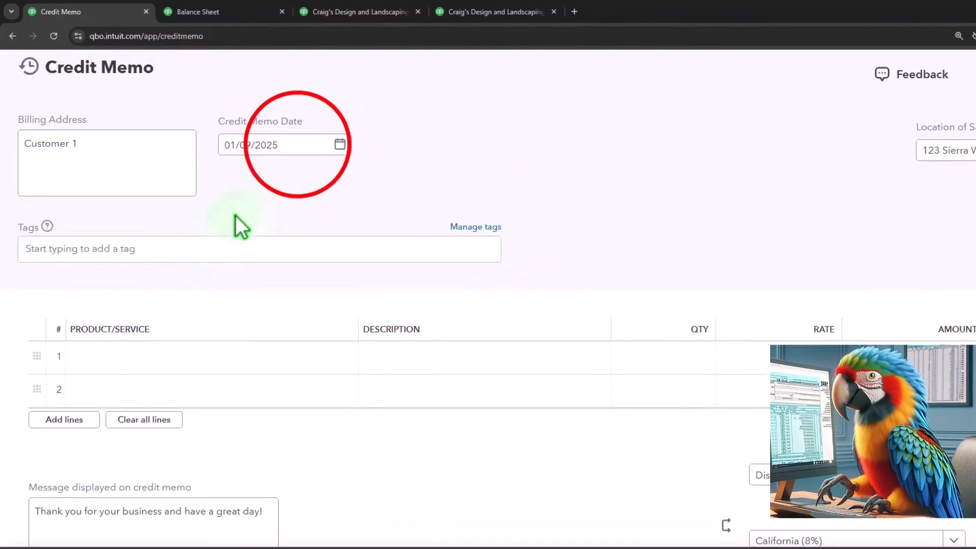
{"action": "left_click", "coordinate": [298, 146]}
{"action": "key", "text": "plus"}
{"action": "key", "text": "Tab"}
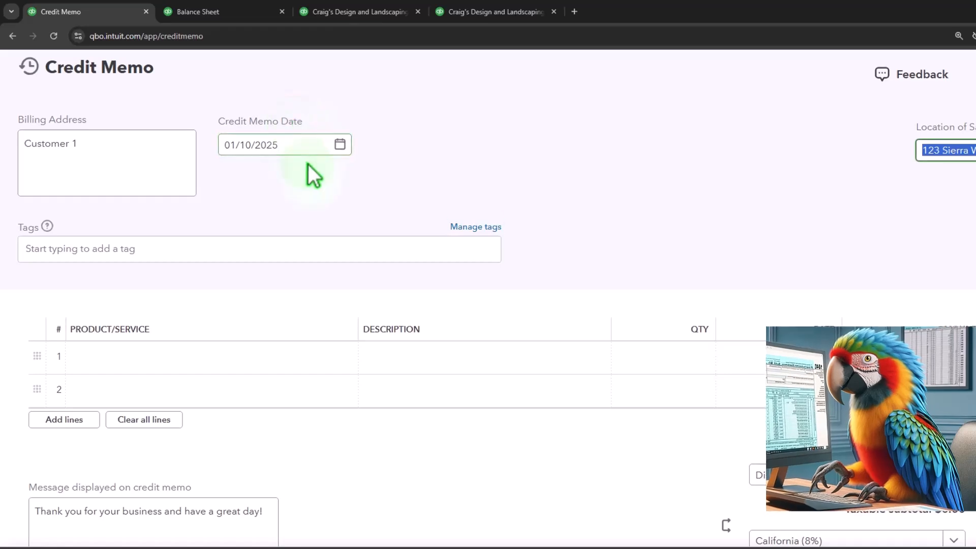
{"action": "key", "text": "Tab"}
{"action": "key", "text": "Tab"}
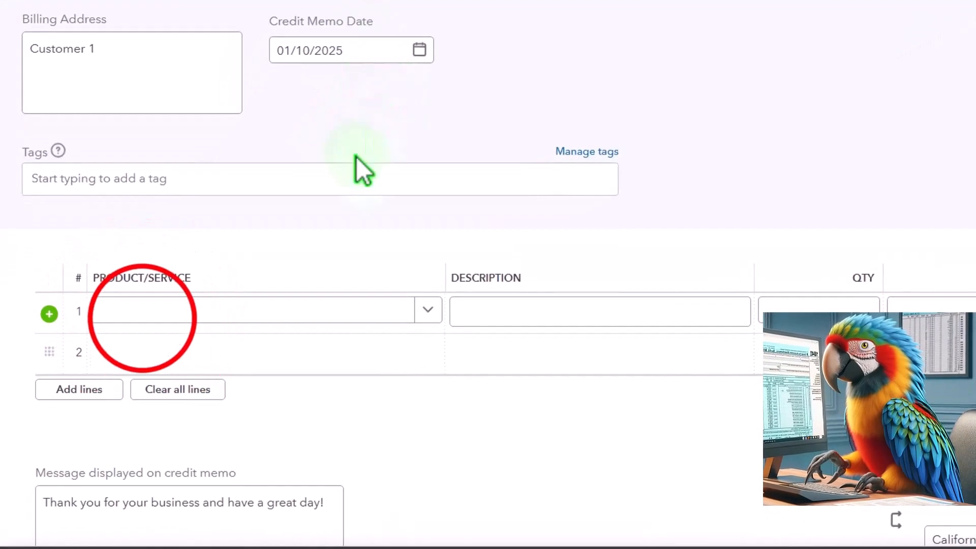
{"action": "left_click", "coordinate": [142, 316]}
{"action": "type", "text": "inve"}
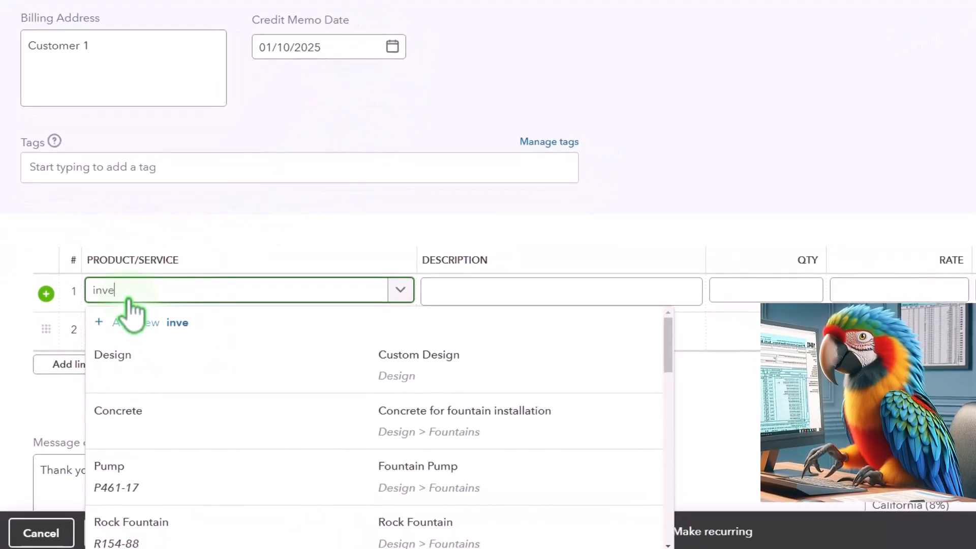
{"action": "left_click", "coordinate": [179, 355]}
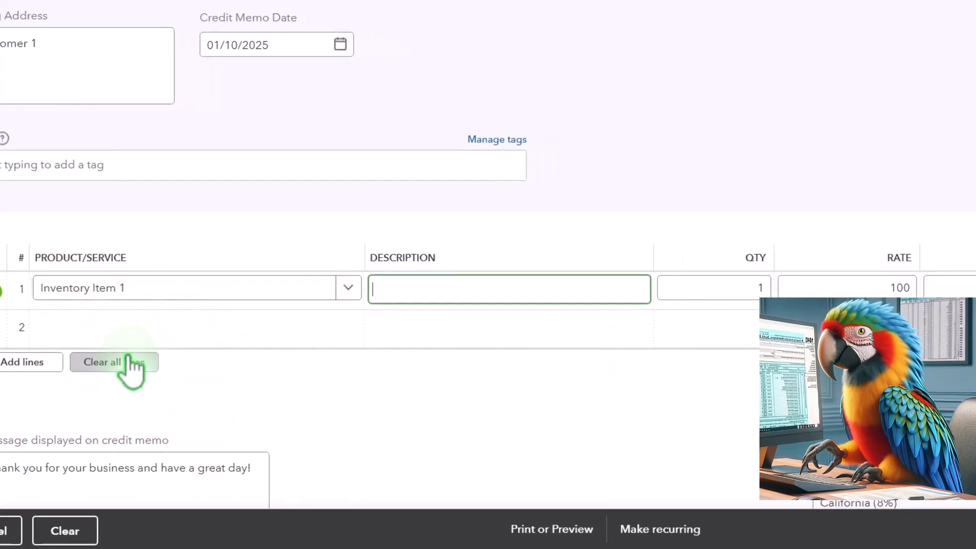
{"action": "key", "text": "Tab"}
{"action": "key", "text": "Tab"}
{"action": "key", "text": "Tab"}
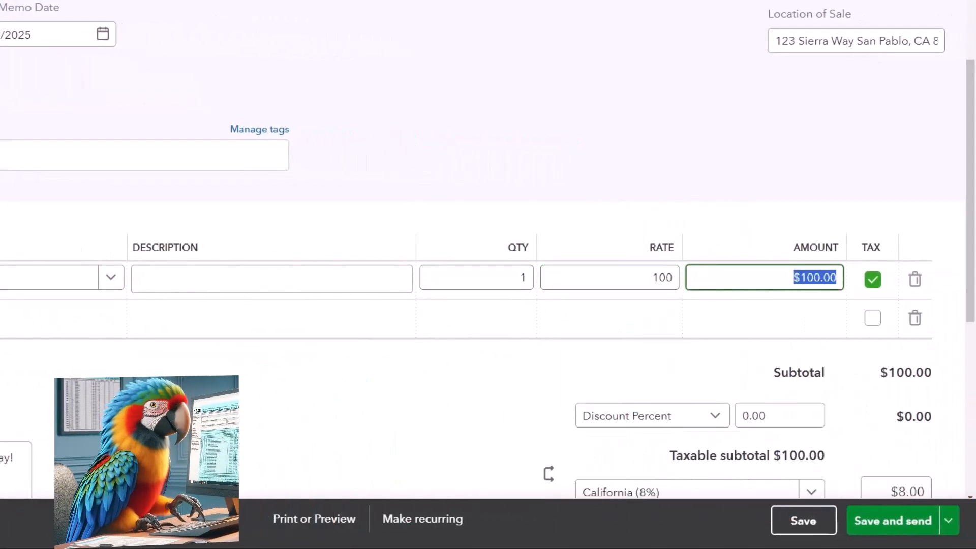
Save and close the credit memo
{"action": "scroll", "coordinate": [236, 306], "scroll_direction": "down", "scroll_amount": 3}
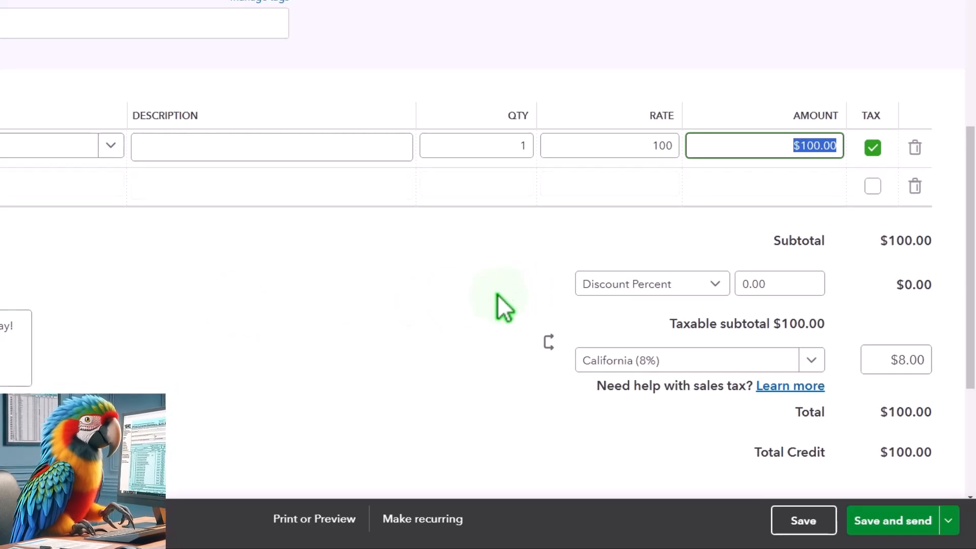
{"action": "scroll", "coordinate": [437, 311], "scroll_direction": "down", "scroll_amount": 2}
{"action": "left_click", "coordinate": [950, 521]}
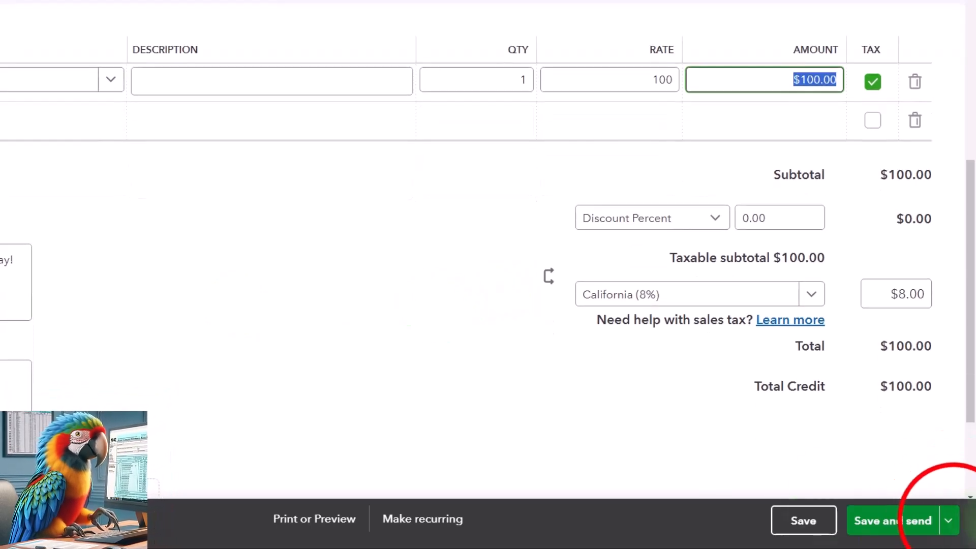
{"action": "left_click", "coordinate": [906, 483]}
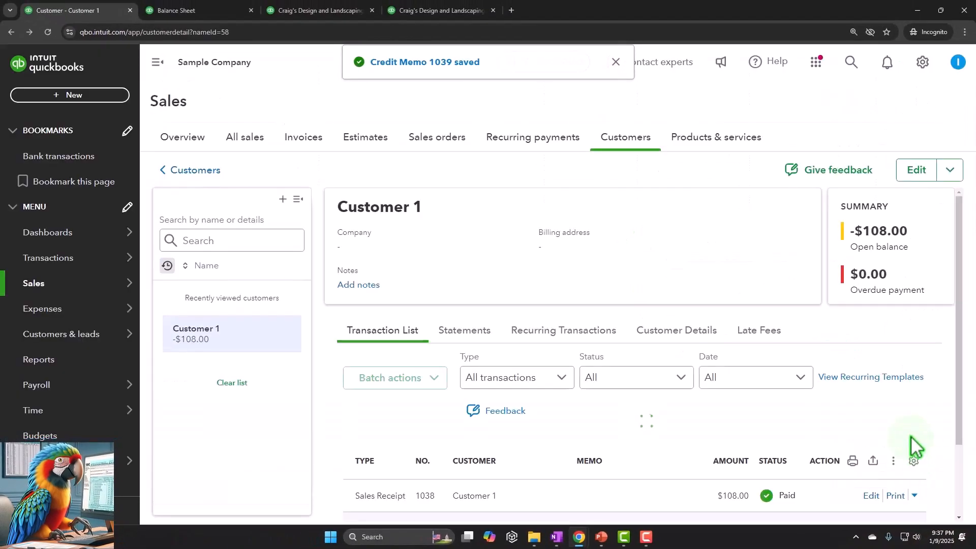
Reopen credit memo 1039 from the customer's transaction list, review its lines, and save and close it
{"action": "scroll", "coordinate": [864, 275], "scroll_direction": "down", "scroll_amount": 3}
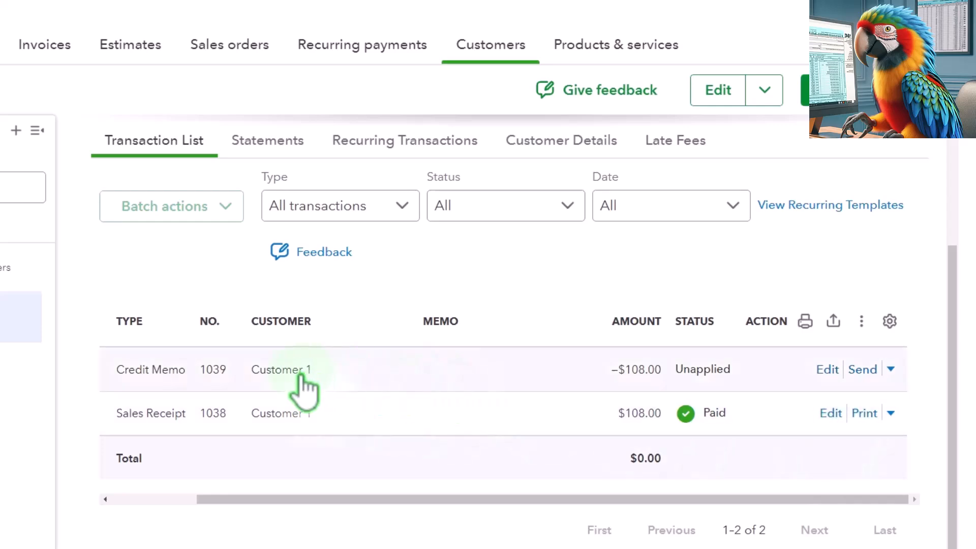
{"action": "left_click", "coordinate": [828, 369]}
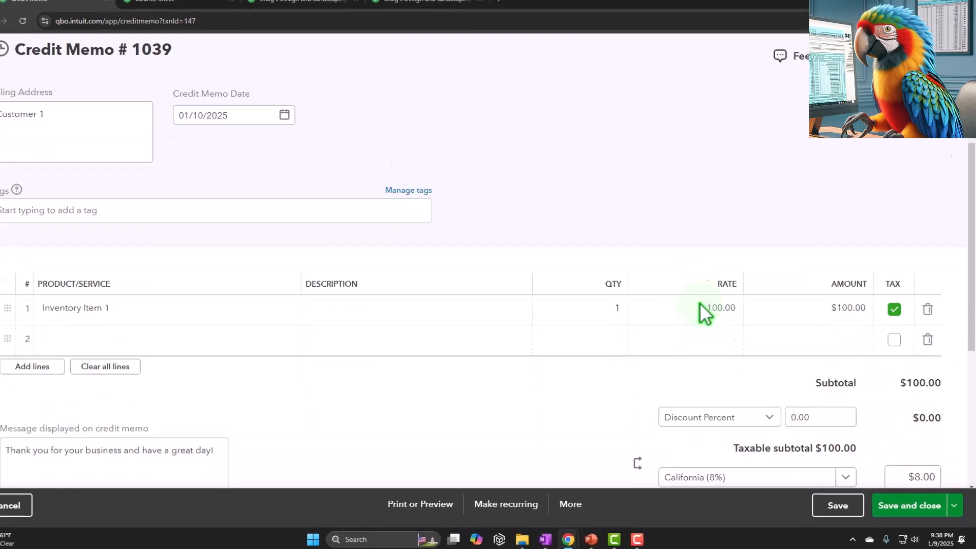
{"action": "scroll", "coordinate": [513, 356], "scroll_direction": "down", "scroll_amount": 3}
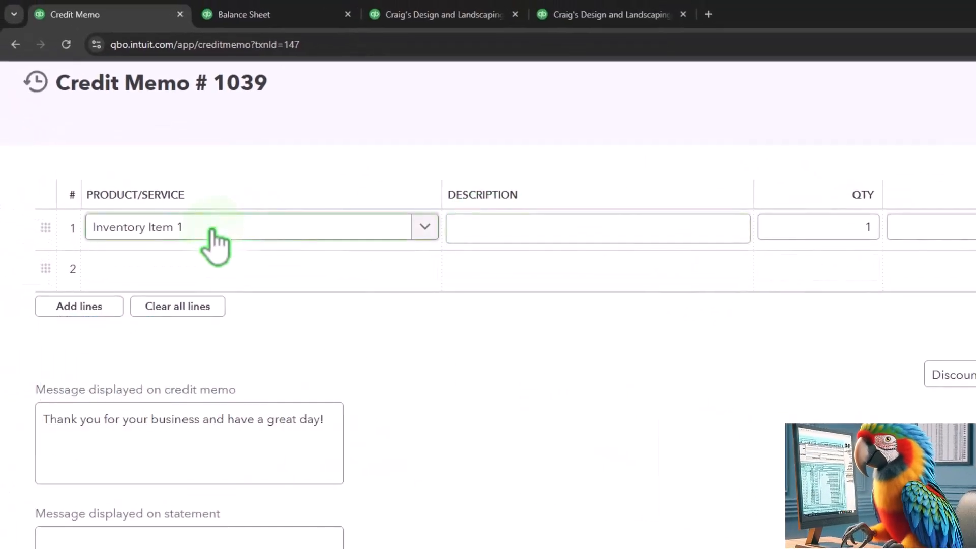
{"action": "left_click", "coordinate": [189, 265]}
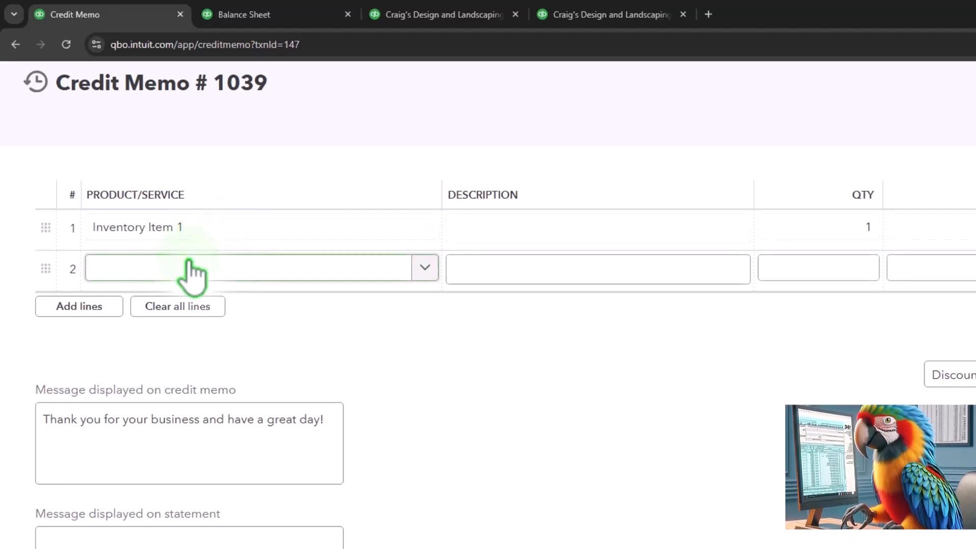
{"action": "left_click", "coordinate": [941, 224]}
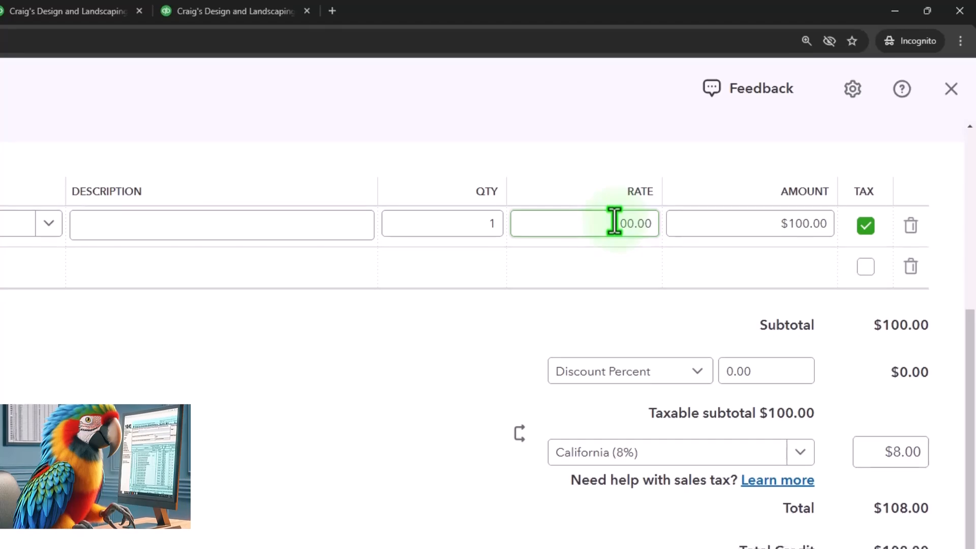
{"action": "left_click", "coordinate": [915, 529]}
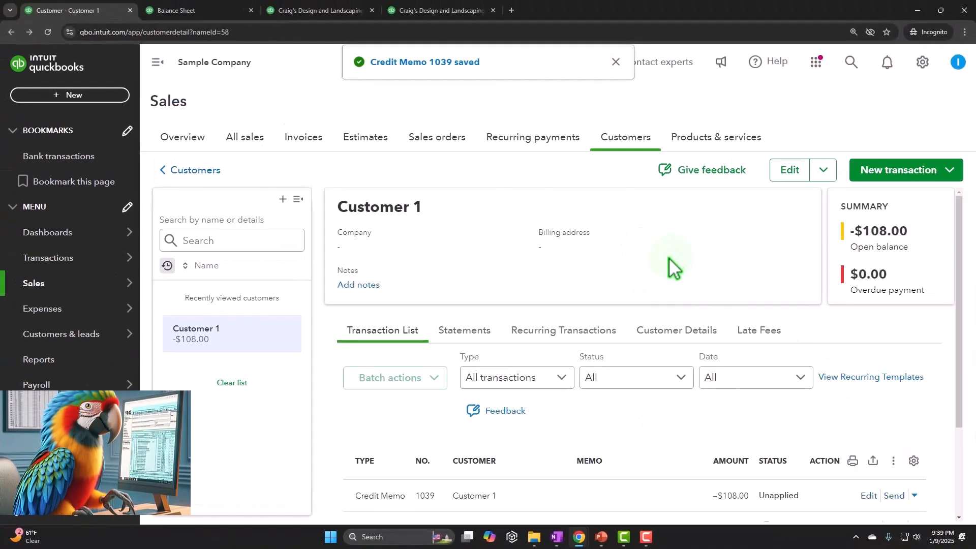
Review Customer 1's transaction list with the credit memo and sales receipt
{"action": "scroll", "coordinate": [670, 264], "scroll_direction": "down", "scroll_amount": 3}
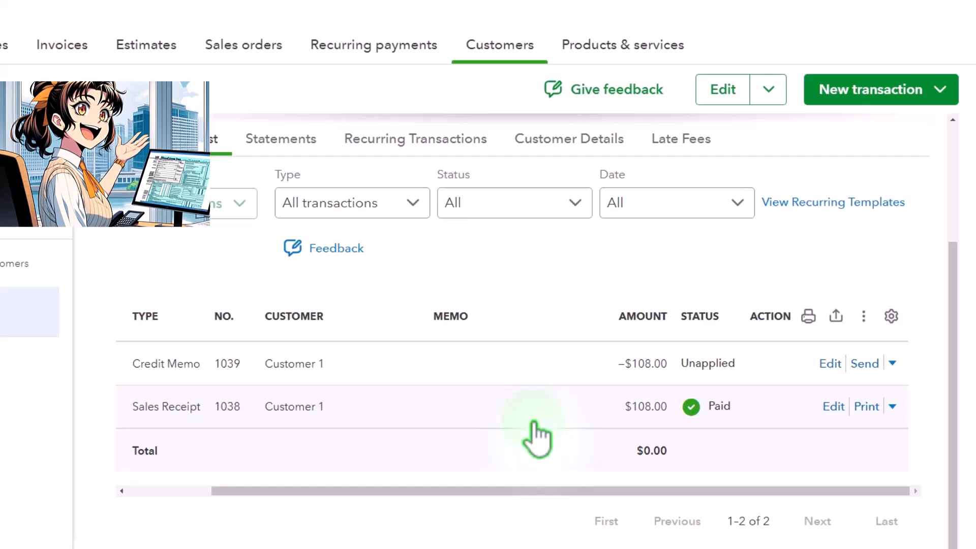
{"action": "left_click", "coordinate": [398, 307]}
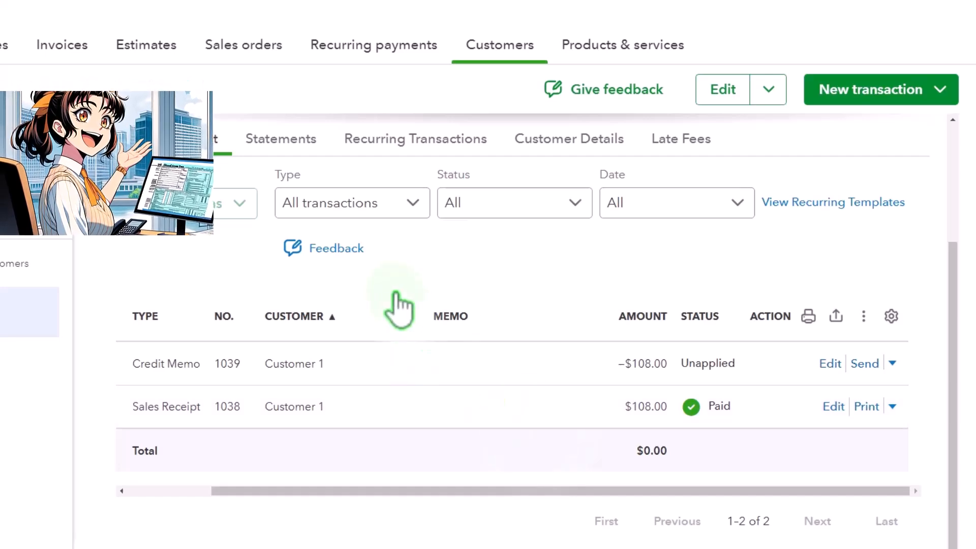
{"action": "scroll", "coordinate": [366, 328], "scroll_direction": "up", "scroll_amount": 2}
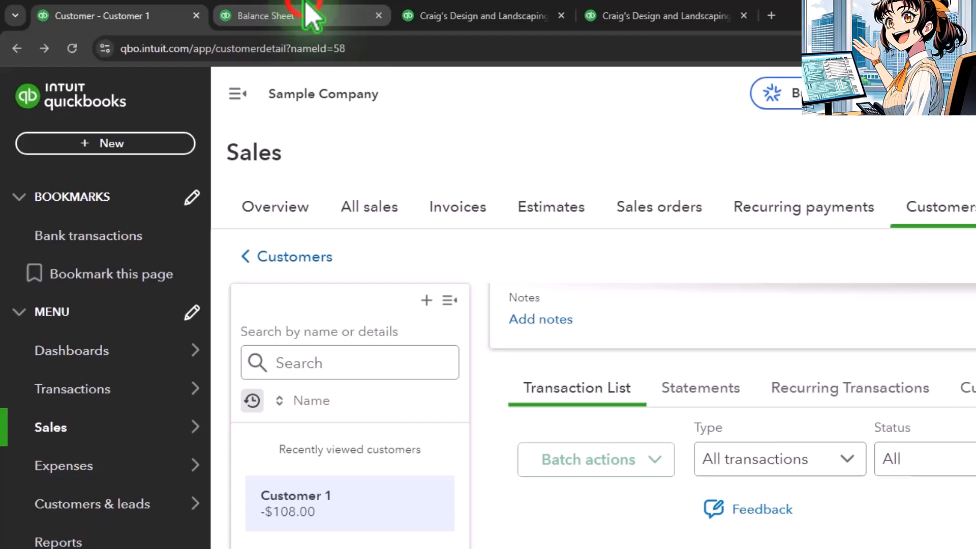
Drill into the Balance Sheet's 2025 Accounts Receivable amount and return to the summary report
{"action": "left_click", "coordinate": [306, 11]}
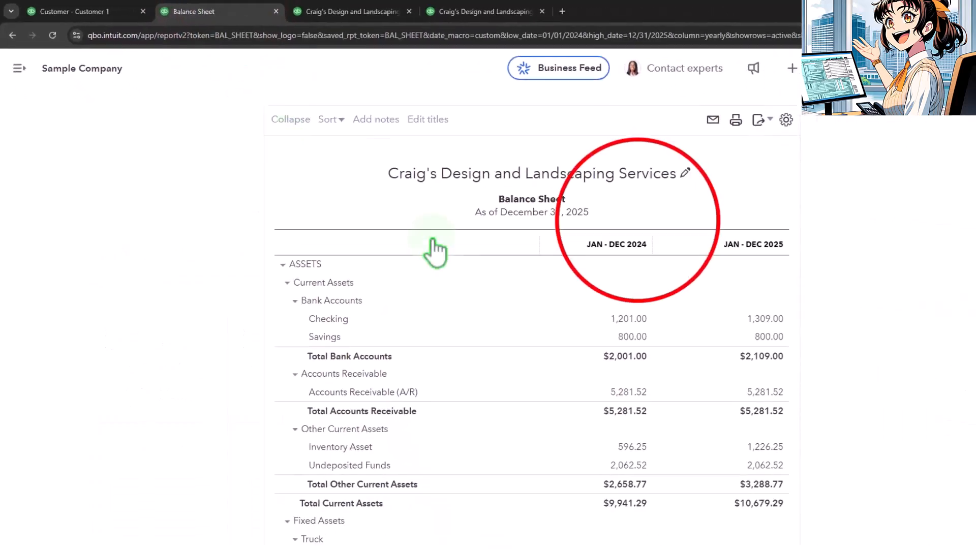
{"action": "scroll", "coordinate": [443, 248], "scroll_direction": "up", "scroll_amount": 3}
{"action": "left_click", "coordinate": [592, 208]}
{"action": "scroll", "coordinate": [560, 265], "scroll_direction": "down", "scroll_amount": 3}
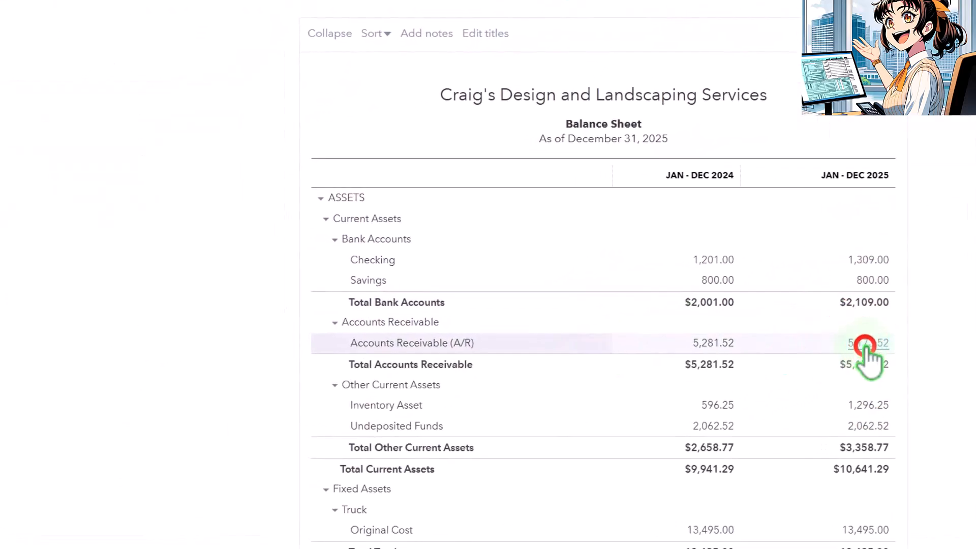
{"action": "left_click", "coordinate": [867, 344]}
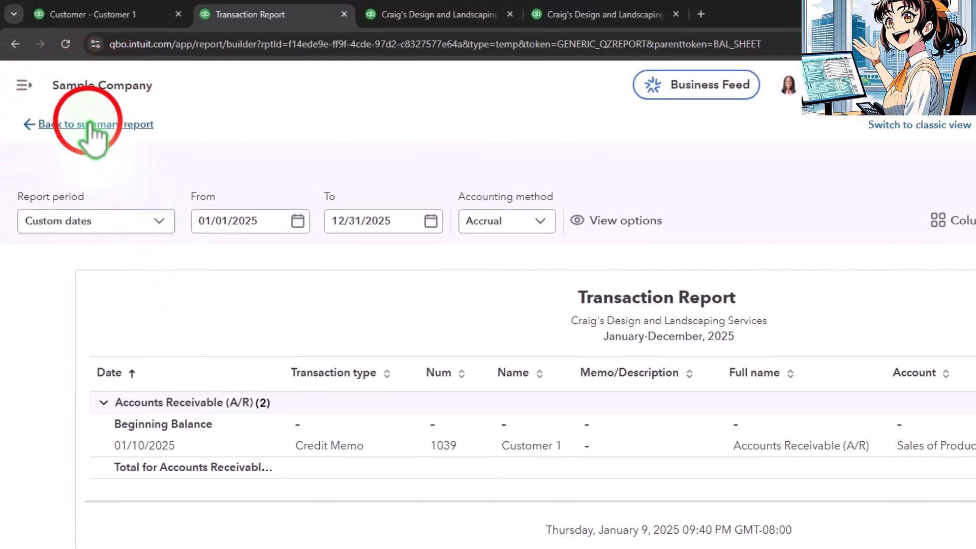
{"action": "left_click", "coordinate": [84, 118]}
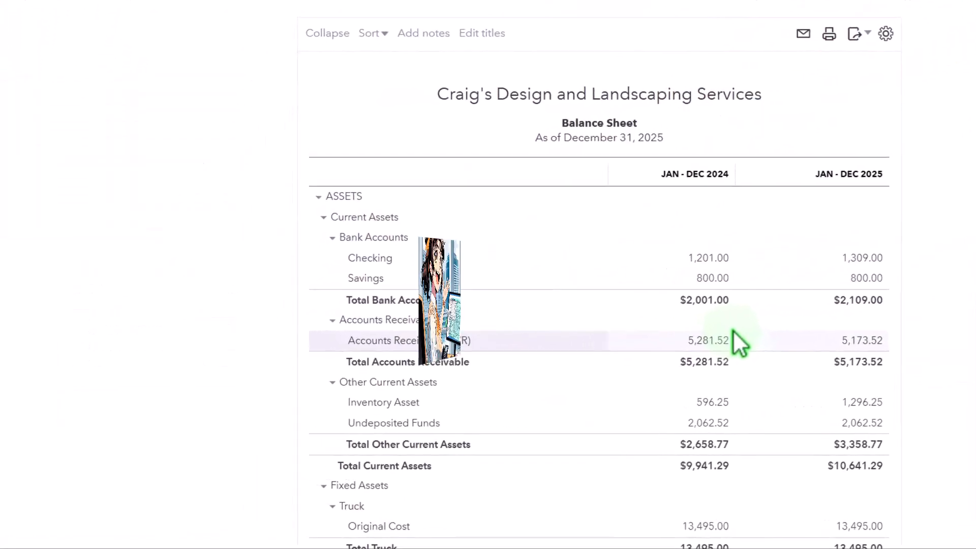
{"action": "scroll", "coordinate": [734, 342], "scroll_direction": "down", "scroll_amount": 7}
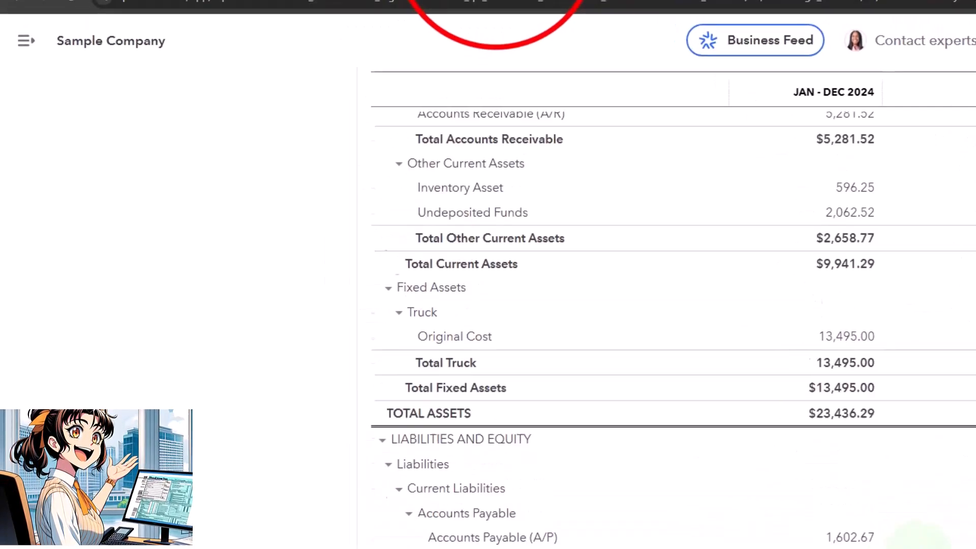
Compare the Profit and Loss and Balance Sheet reports across their open tabs
{"action": "left_click", "coordinate": [534, 15]}
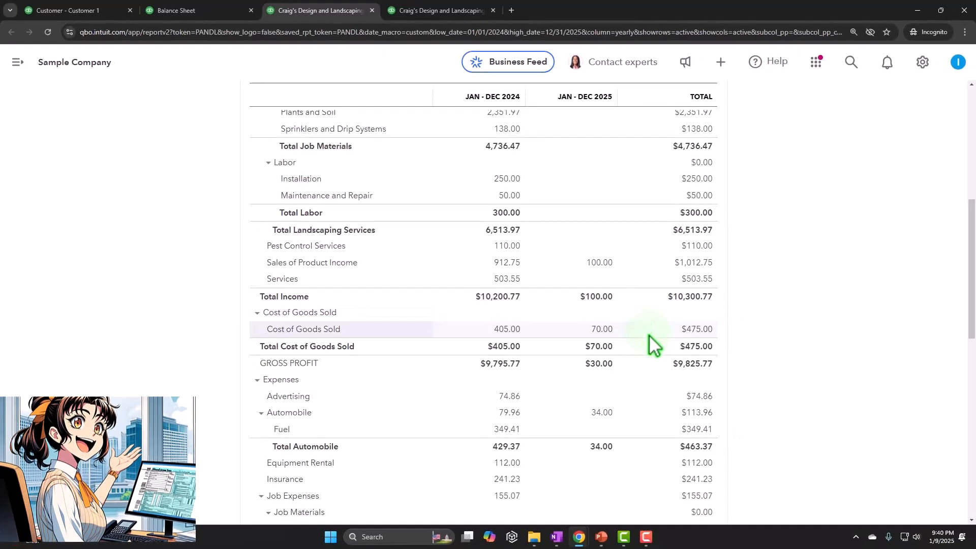
{"action": "scroll", "coordinate": [654, 341], "scroll_direction": "up", "scroll_amount": 6}
{"action": "left_click", "coordinate": [936, 148]}
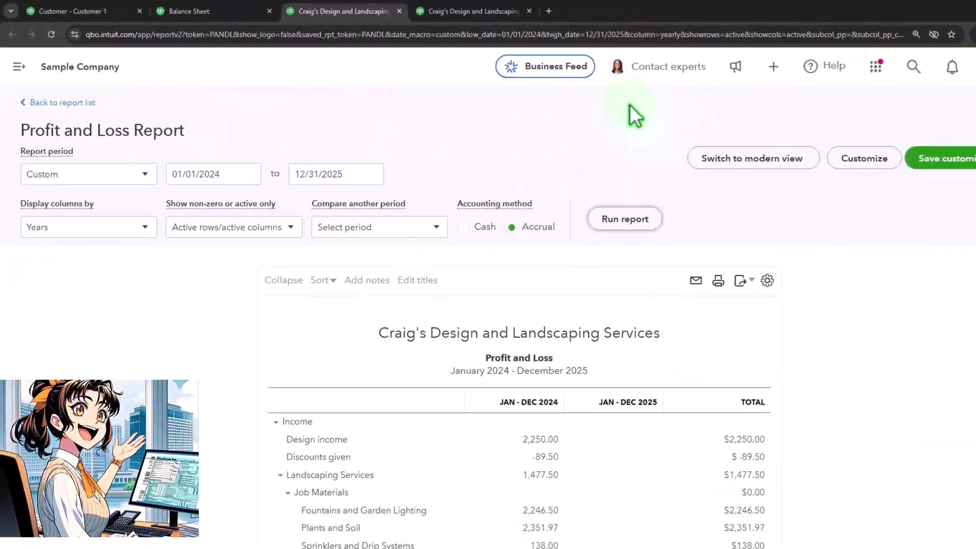
{"action": "scroll", "coordinate": [576, 244], "scroll_direction": "down", "scroll_amount": 7}
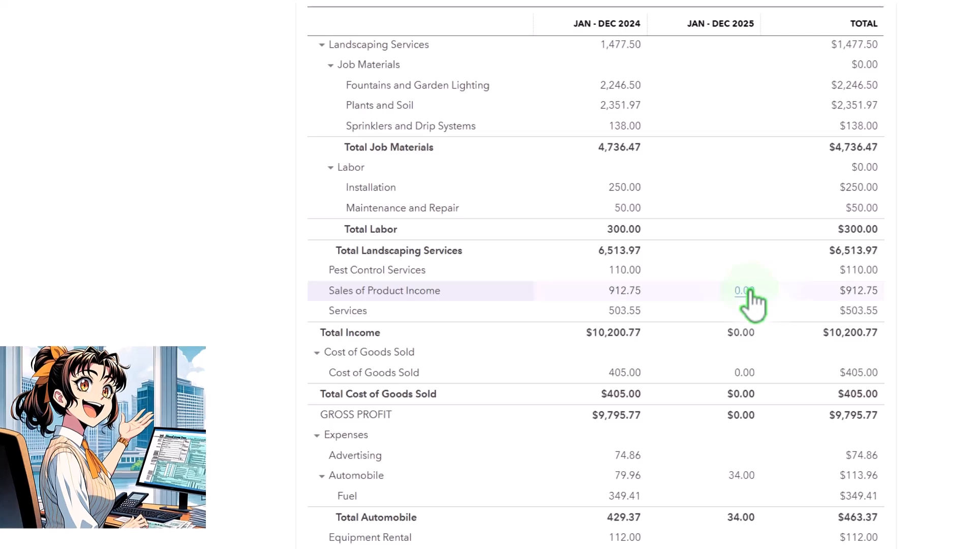
{"action": "left_click", "coordinate": [417, 25]}
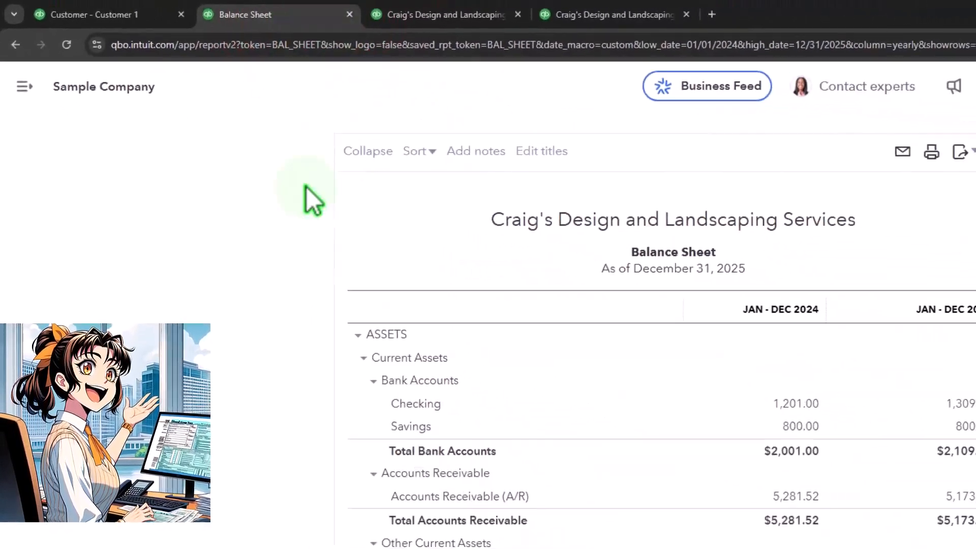
{"action": "scroll", "coordinate": [306, 187], "scroll_direction": "down", "scroll_amount": 10}
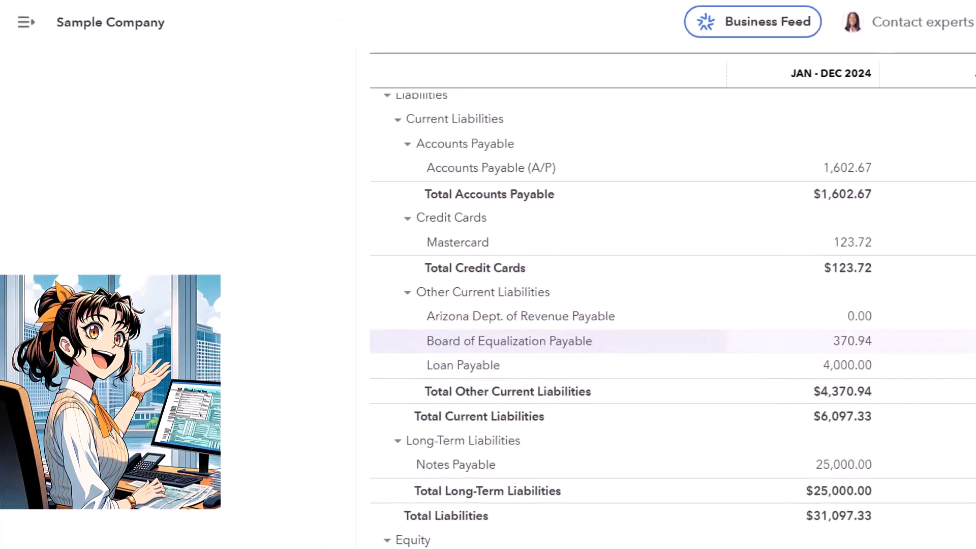
{"action": "left_click", "coordinate": [617, 30]}
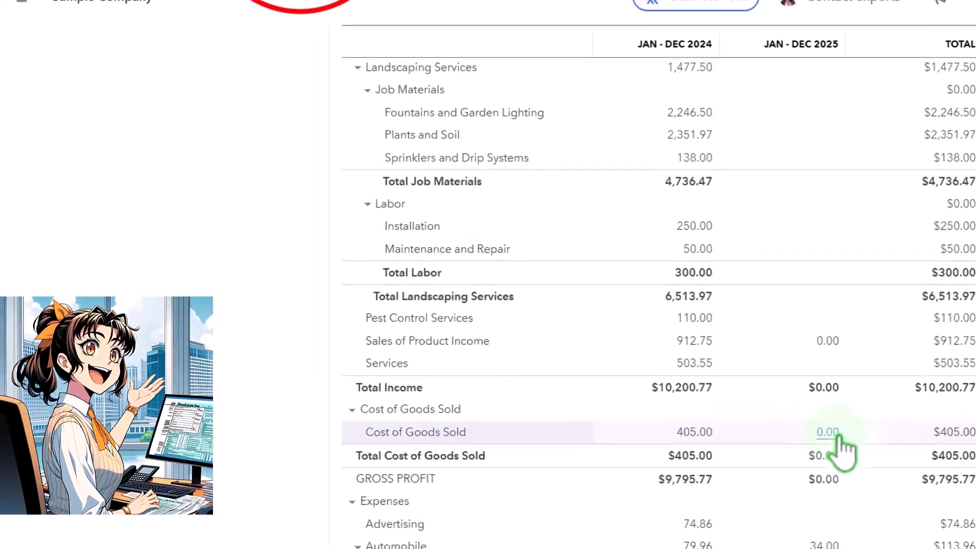
{"action": "left_click", "coordinate": [382, 22]}
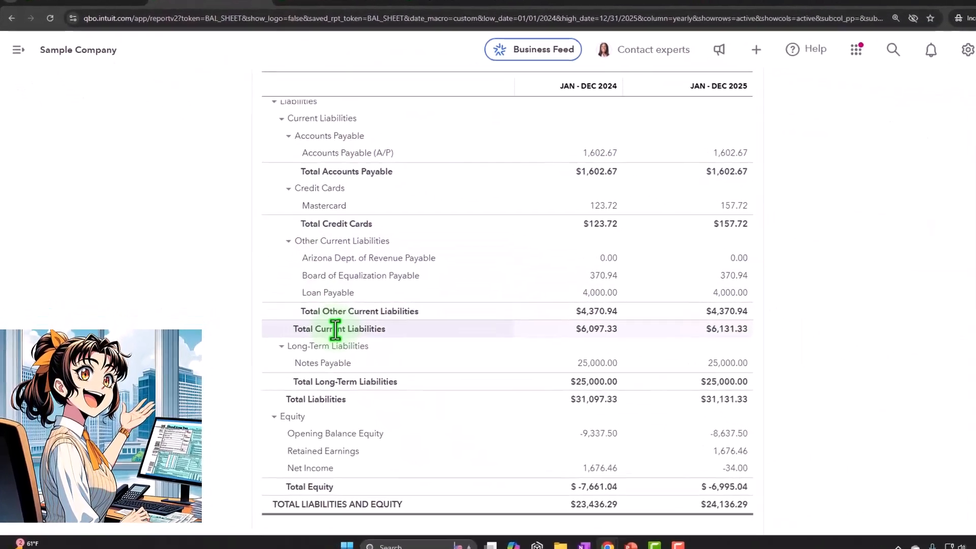
Drill into the Balance Sheet's 2025 Inventory Asset amount to view its transactions
{"action": "scroll", "coordinate": [316, 282], "scroll_direction": "up", "scroll_amount": 5}
{"action": "scroll", "coordinate": [413, 335], "scroll_direction": "up", "scroll_amount": 4}
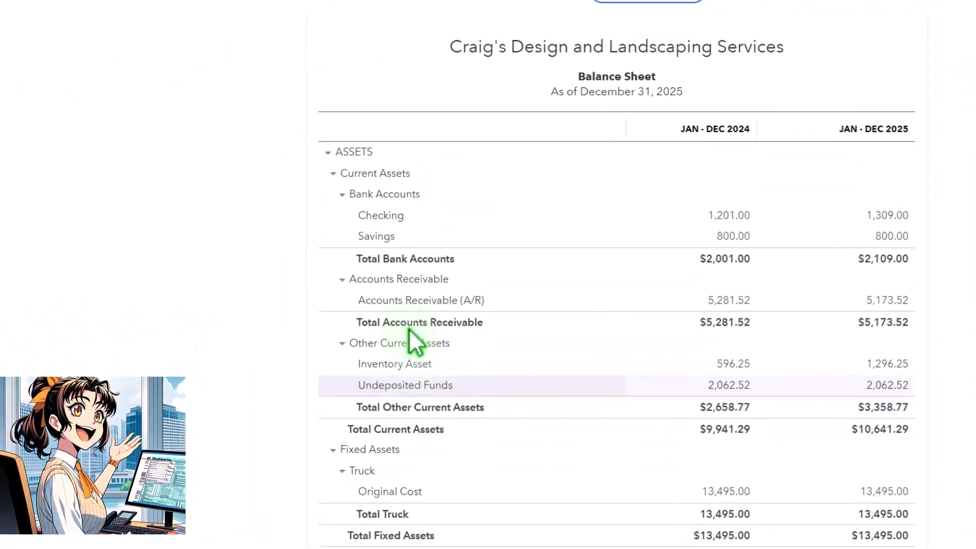
{"action": "scroll", "coordinate": [401, 326], "scroll_direction": "down", "scroll_amount": 2}
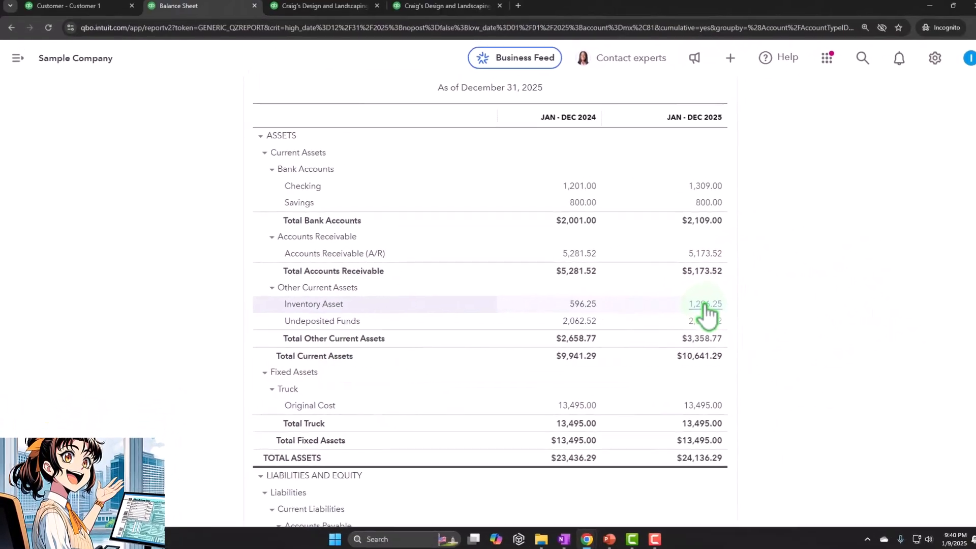
{"action": "left_click", "coordinate": [705, 305]}
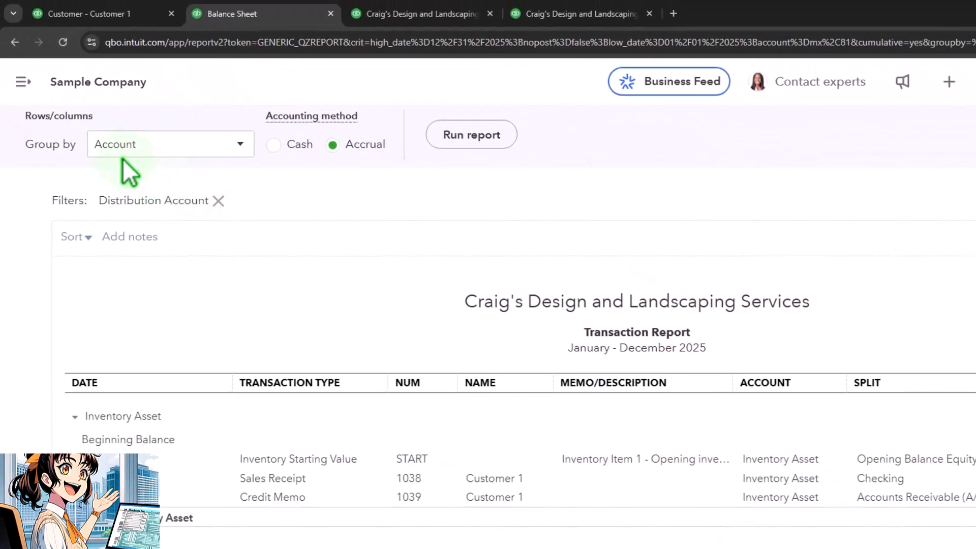
{"action": "left_click", "coordinate": [120, 127]}
Review the Inventory Valuation Summary report and its Inventory Item 1 row
{"action": "left_click", "coordinate": [592, 14]}
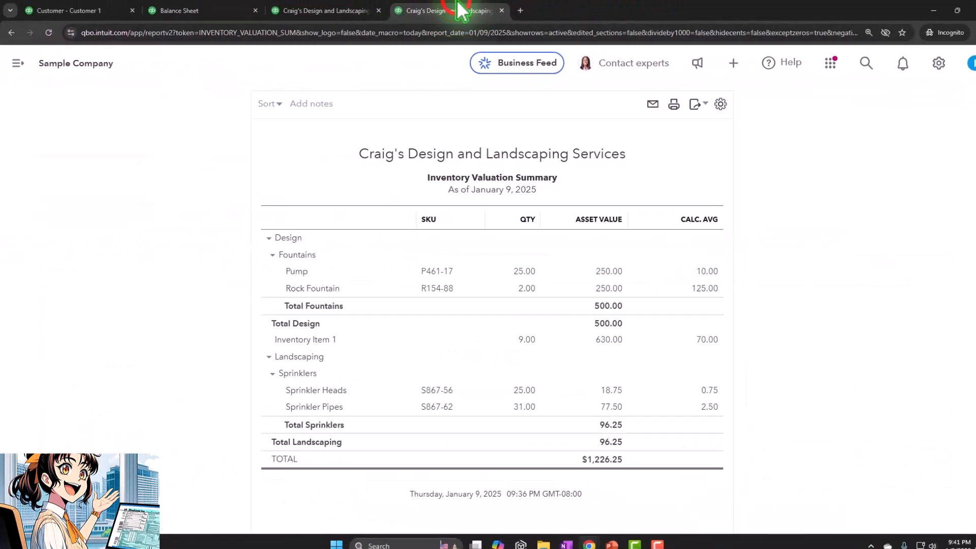
{"action": "scroll", "coordinate": [500, 183], "scroll_direction": "up", "scroll_amount": 3}
{"action": "left_click", "coordinate": [241, 199]}
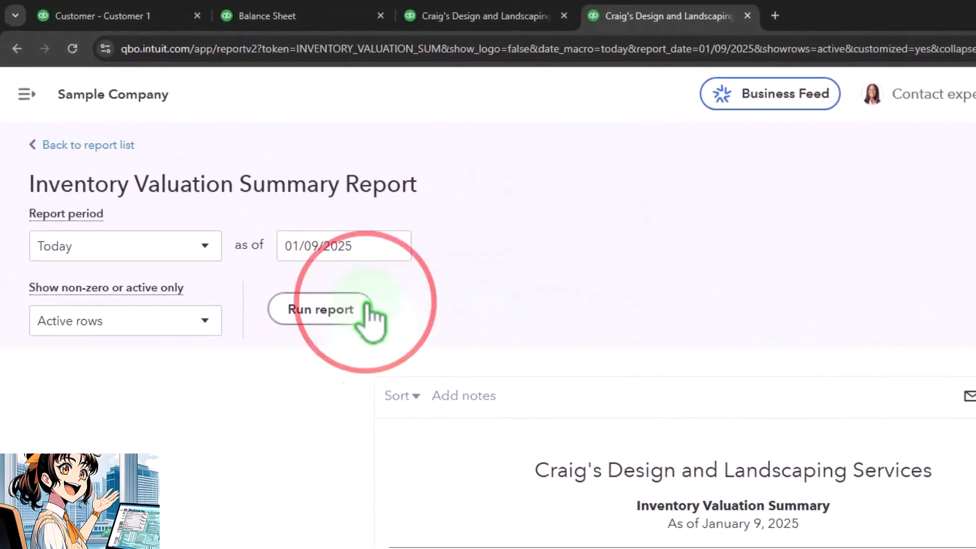
{"action": "scroll", "coordinate": [241, 199], "scroll_direction": "down", "scroll_amount": 3}
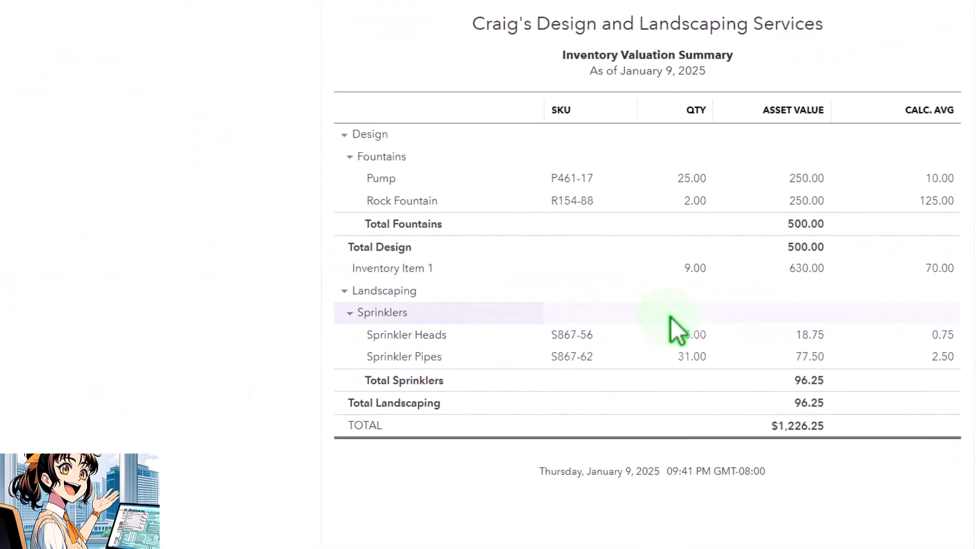
{"action": "scroll", "coordinate": [520, 330], "scroll_direction": "up", "scroll_amount": 3}
{"action": "left_click", "coordinate": [309, 234]}
{"action": "scroll", "coordinate": [201, 274], "scroll_direction": "down", "scroll_amount": 5}
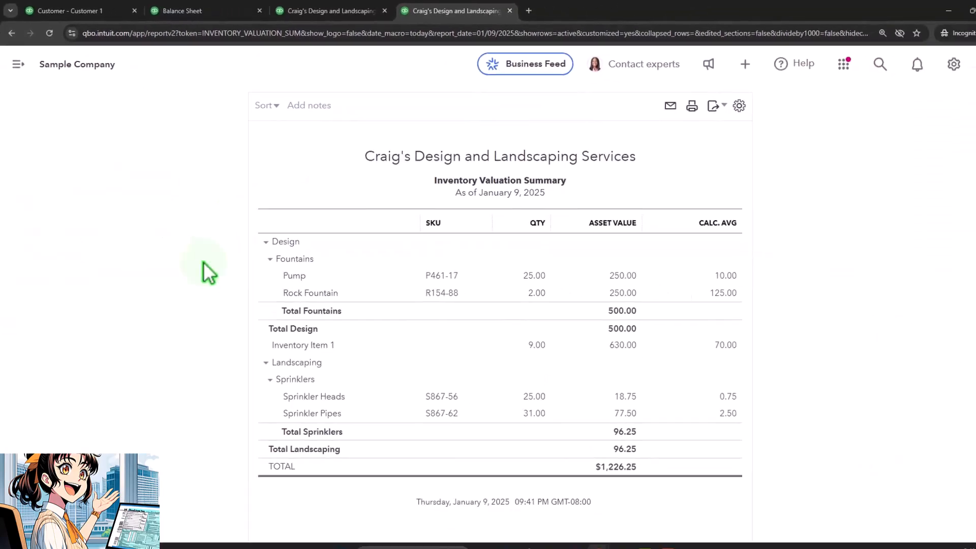
{"action": "scroll", "coordinate": [204, 311], "scroll_direction": "up", "scroll_amount": 5}
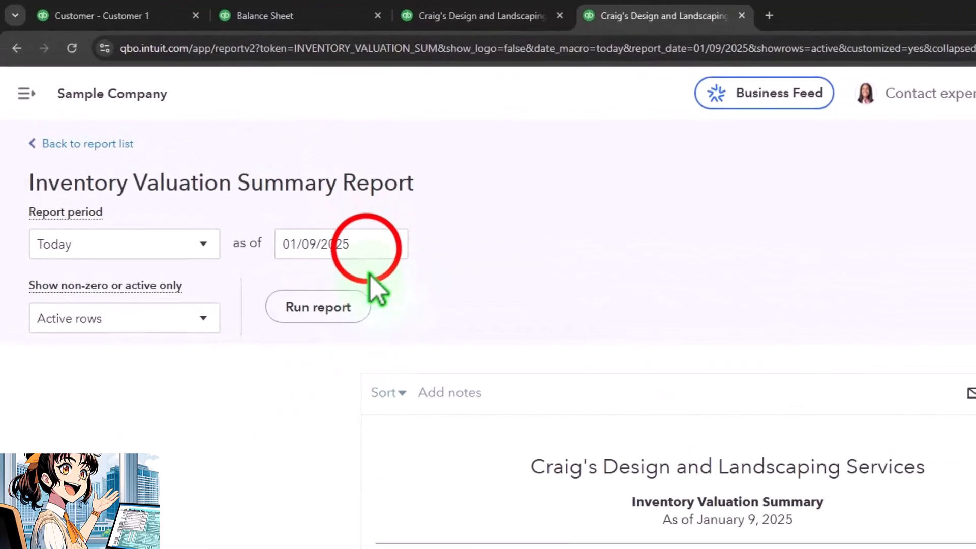
Run the Inventory Valuation Summary as of 01/12/2025 and review Inventory Item 1
{"action": "left_click", "coordinate": [243, 162]}
{"action": "type", "text": "01/12/2025"}
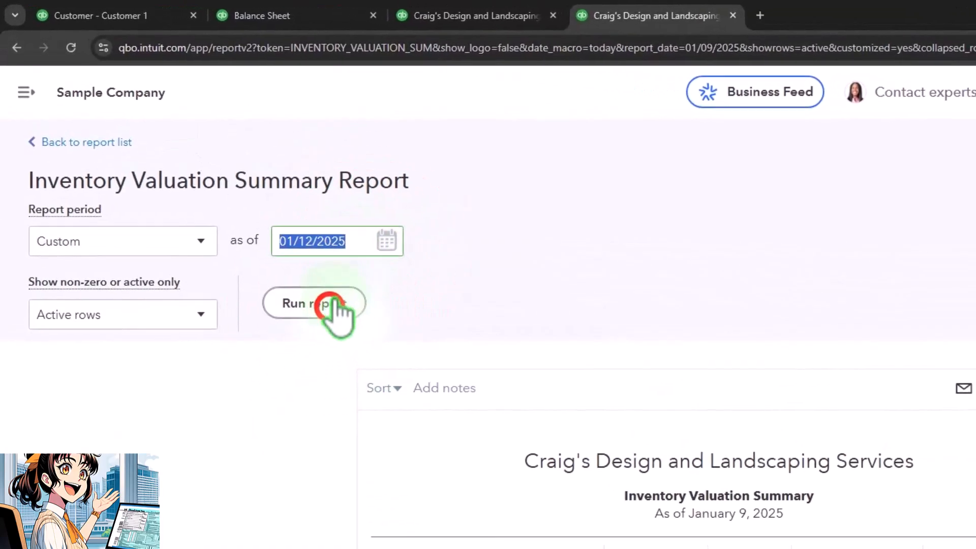
{"action": "left_click", "coordinate": [328, 308]}
{"action": "scroll", "coordinate": [230, 264], "scroll_direction": "down", "scroll_amount": 3}
{"action": "scroll", "coordinate": [230, 264], "scroll_direction": "up", "scroll_amount": 1}
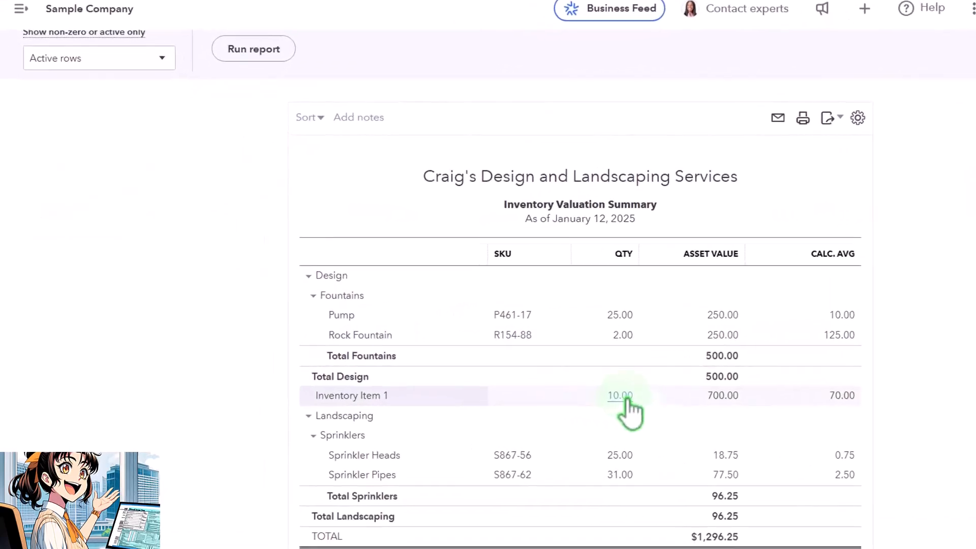
{"action": "scroll", "coordinate": [610, 478], "scroll_direction": "down", "scroll_amount": 2}
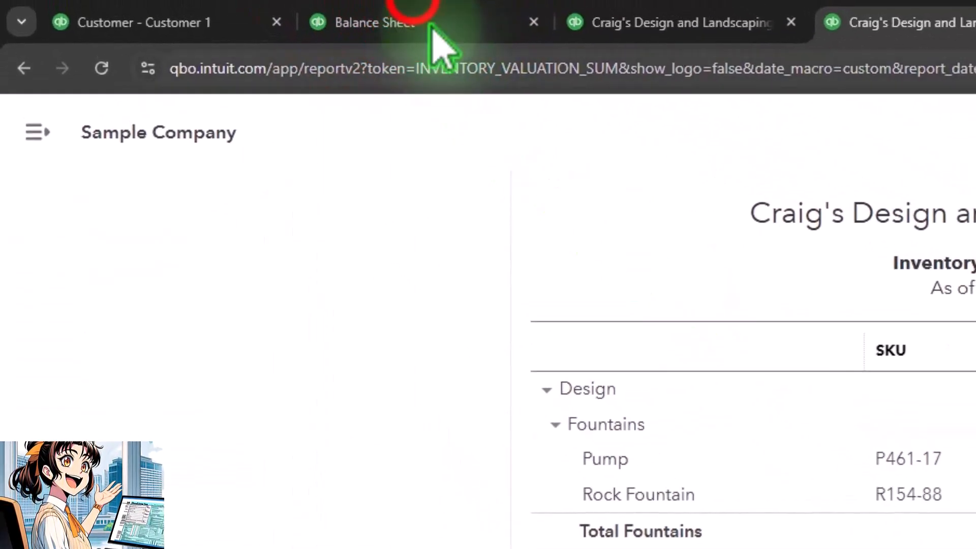
Create a new invoice for Customer 1 dated 01/11/2025
{"action": "left_click", "coordinate": [430, 25]}
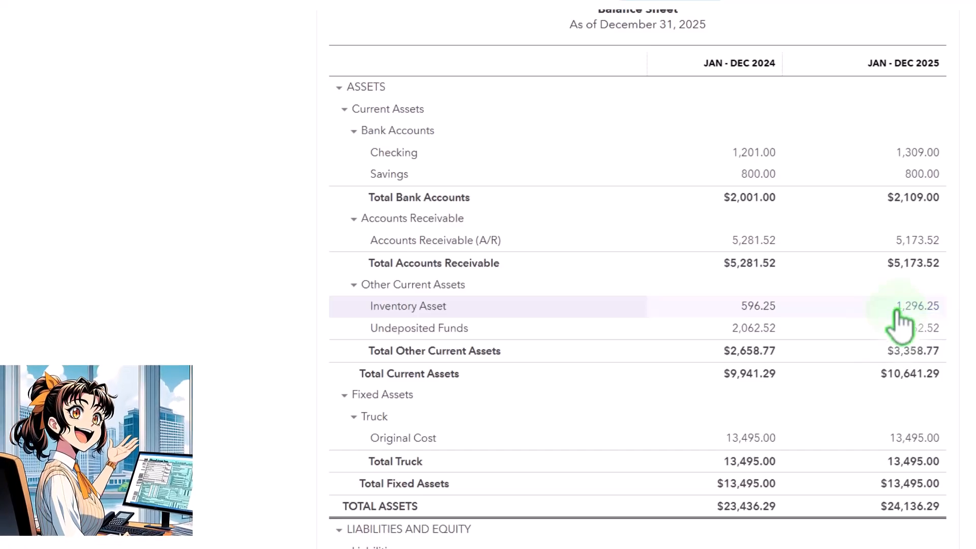
{"action": "left_click", "coordinate": [120, 12]}
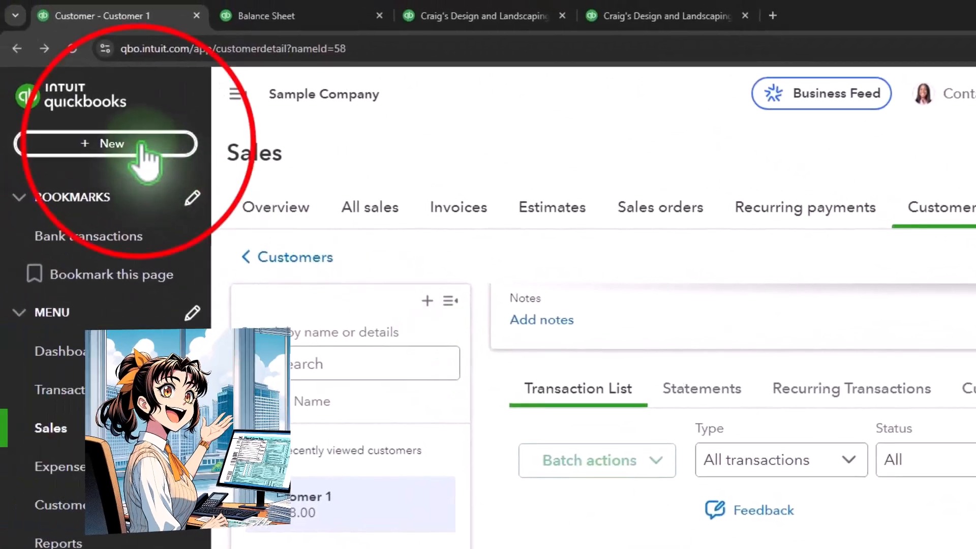
{"action": "left_click", "coordinate": [137, 144]}
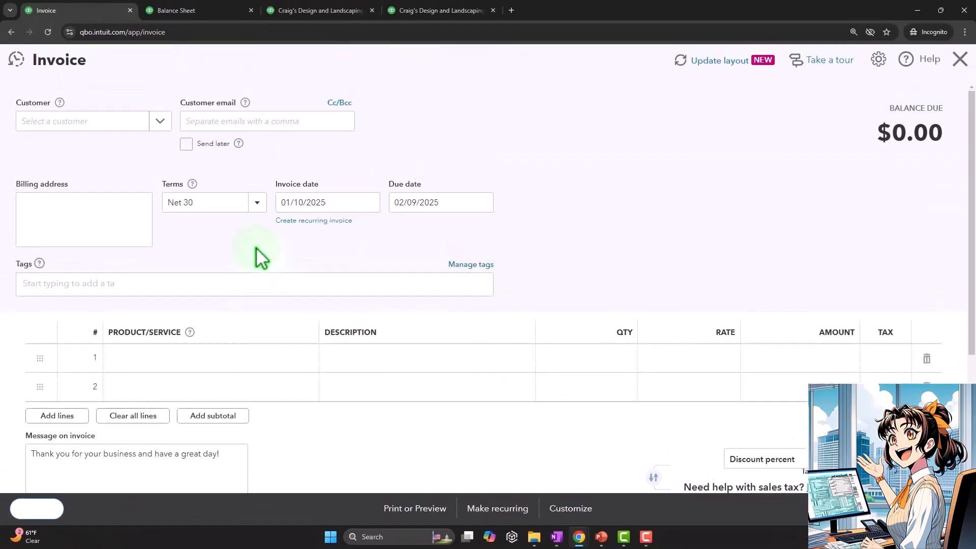
{"action": "type", "text": "cus"}
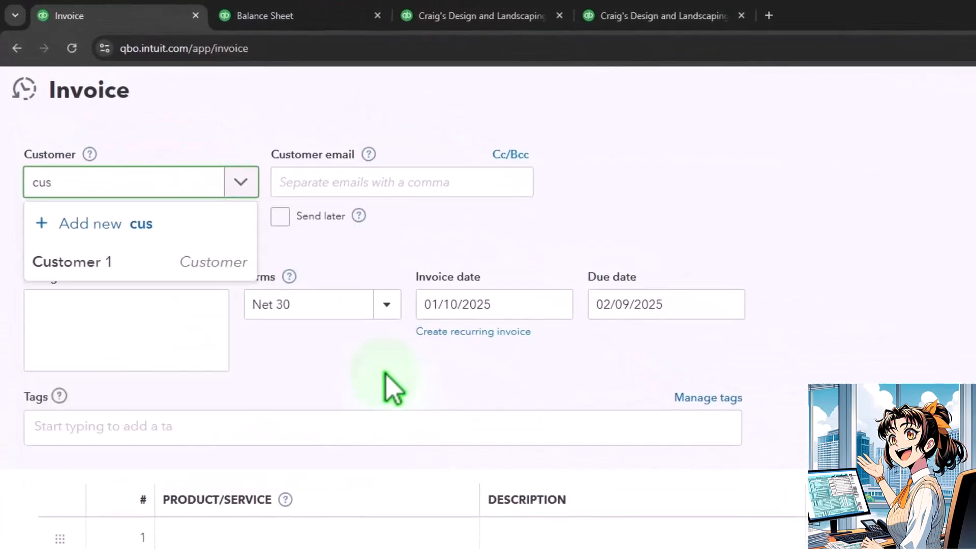
{"action": "key", "text": "Down"}
{"action": "key", "text": "Down"}
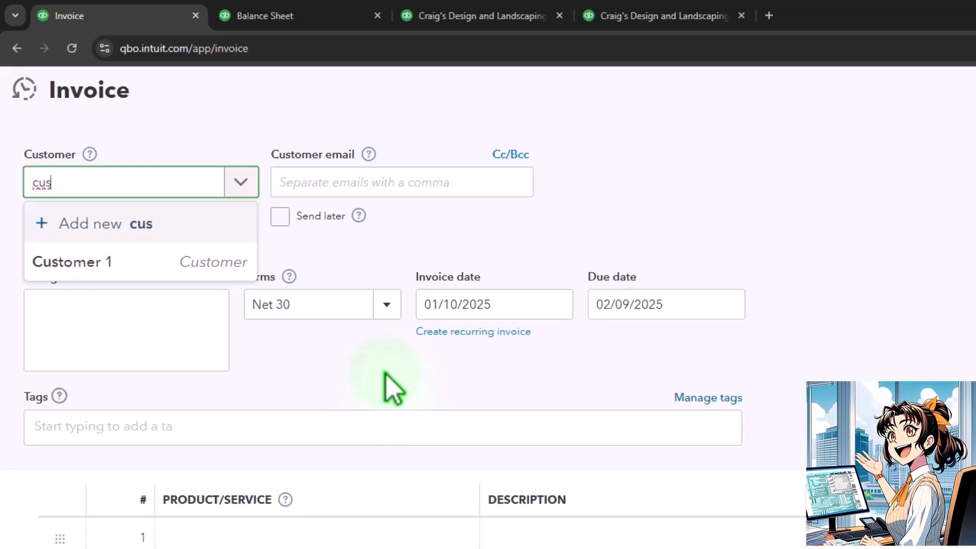
{"action": "key", "text": "Return"}
{"action": "key", "text": "Tab"}
{"action": "key", "text": "Tab"}
{"action": "key", "text": "Tab"}
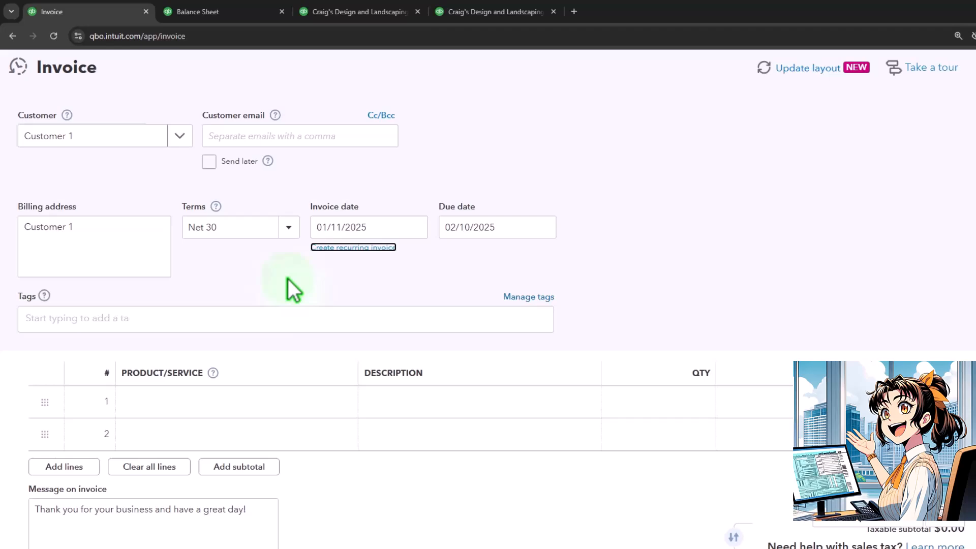
{"action": "key", "text": "Tab"}
{"action": "key", "text": "Tab"}
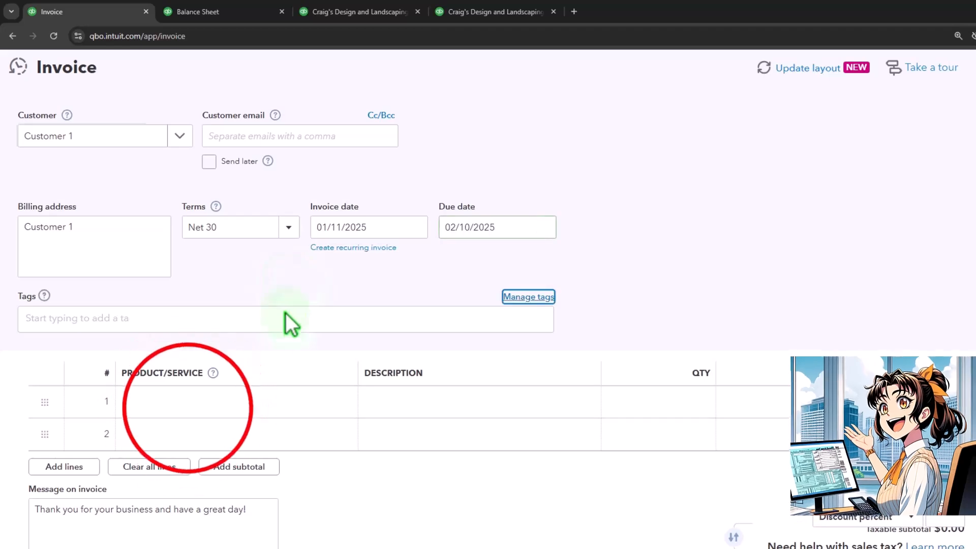
Add Inventory Item 1 to the invoice's first line at quantity 1 and rate 100
{"action": "left_click", "coordinate": [189, 407]}
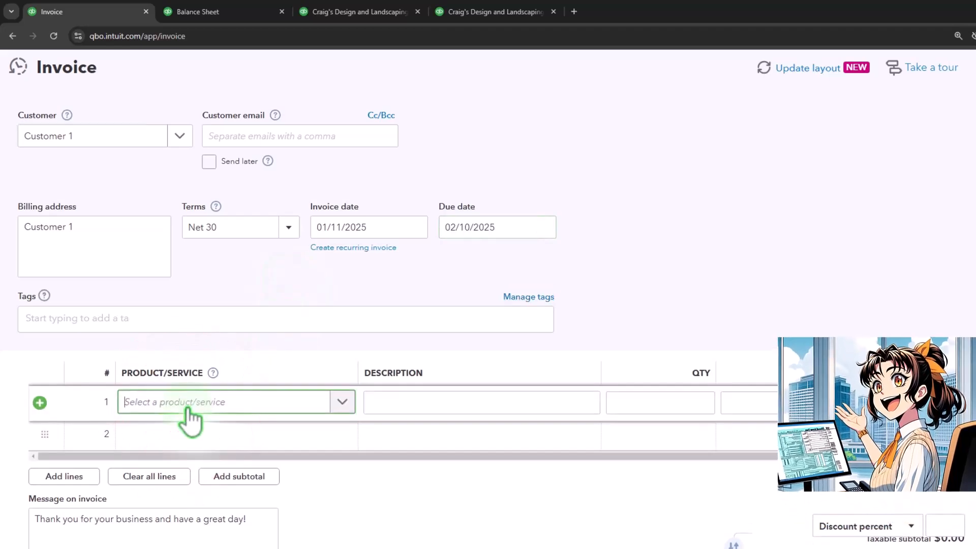
{"action": "type", "text": "in"}
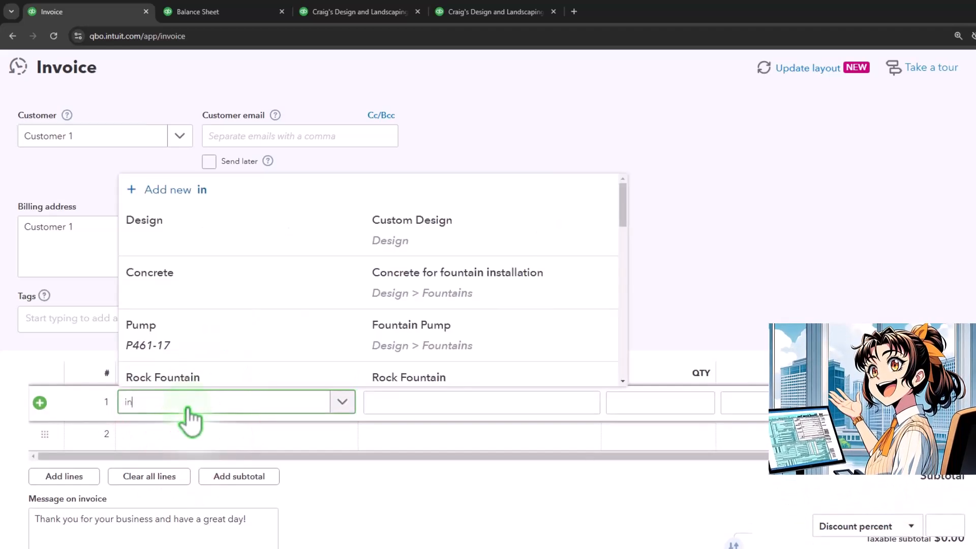
{"action": "left_click", "coordinate": [211, 300]}
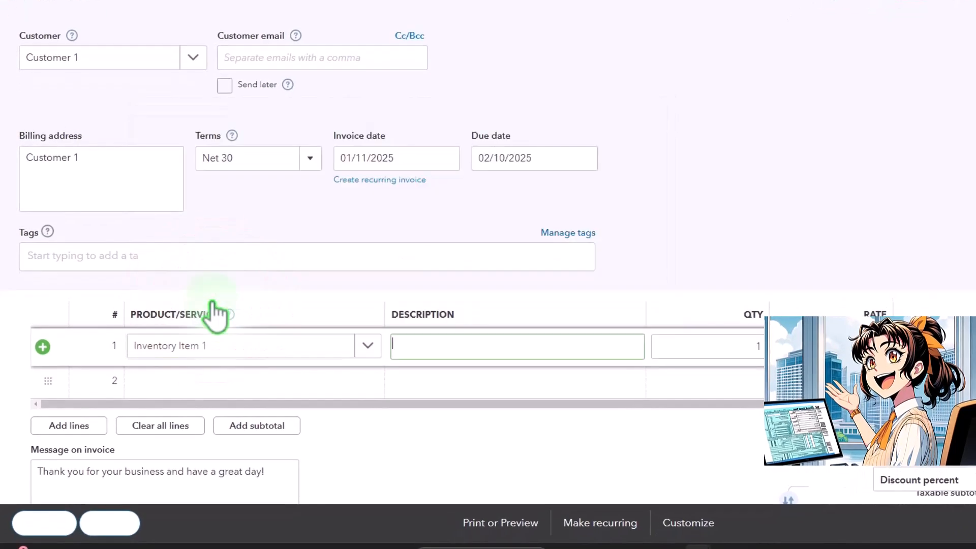
{"action": "key", "text": "Tab"}
{"action": "key", "text": "Tab"}
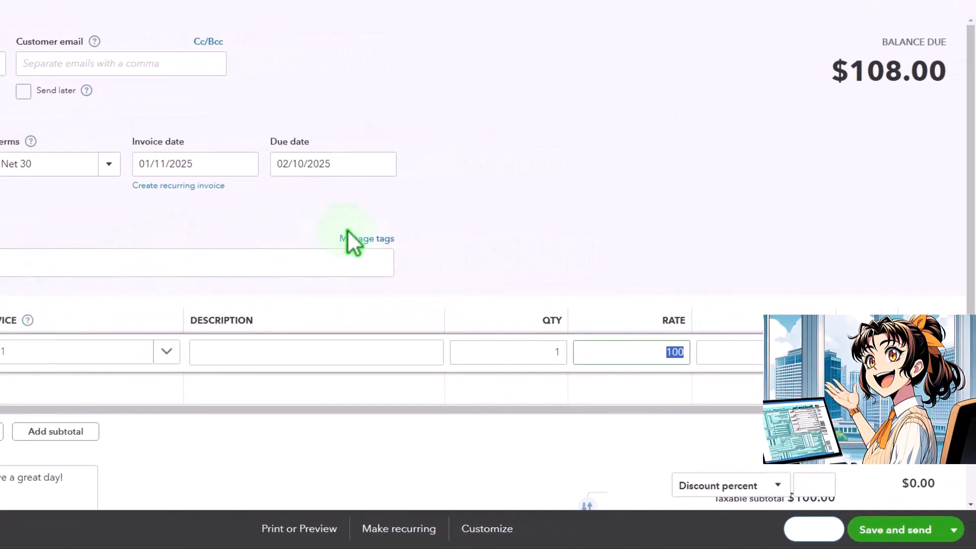
Save and close the invoice
{"action": "scroll", "coordinate": [352, 234], "scroll_direction": "down", "scroll_amount": 3}
{"action": "scroll", "coordinate": [352, 234], "scroll_direction": "up", "scroll_amount": 3}
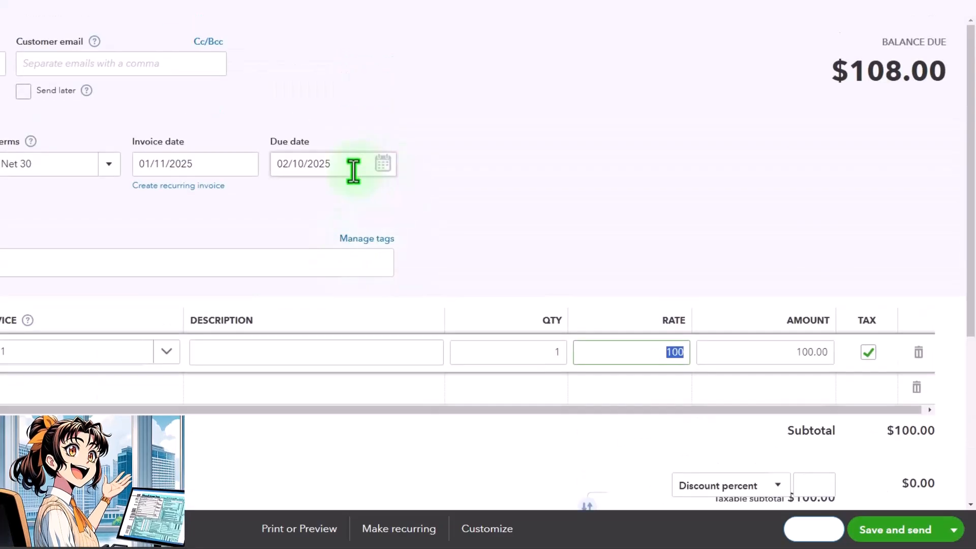
{"action": "scroll", "coordinate": [357, 184], "scroll_direction": "down", "scroll_amount": 1}
{"action": "scroll", "coordinate": [356, 183], "scroll_direction": "down", "scroll_amount": 4}
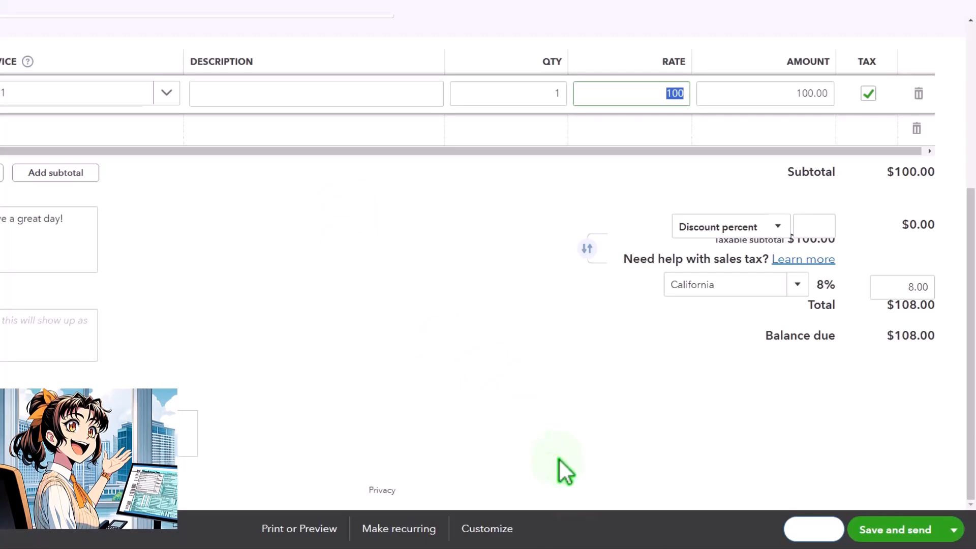
{"action": "left_click", "coordinate": [954, 530]}
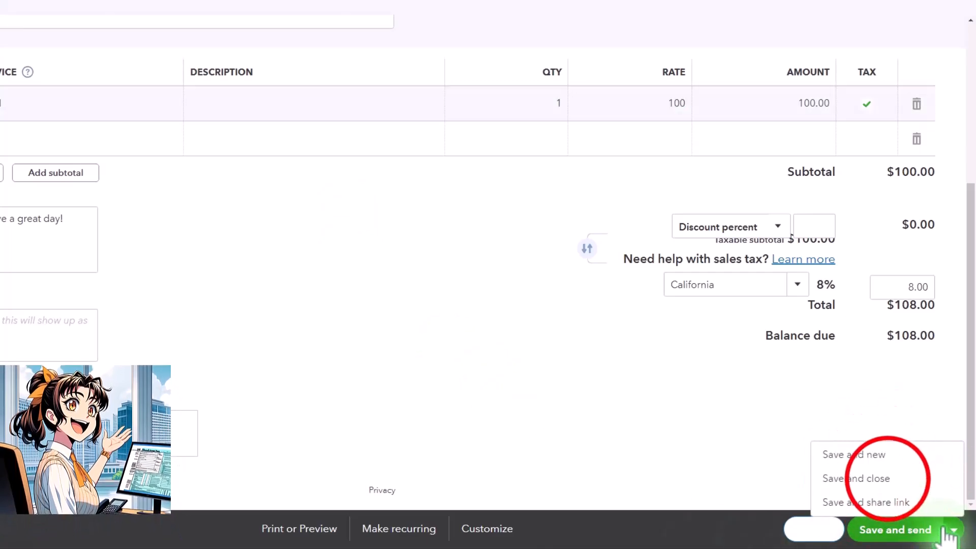
{"action": "left_click", "coordinate": [874, 479]}
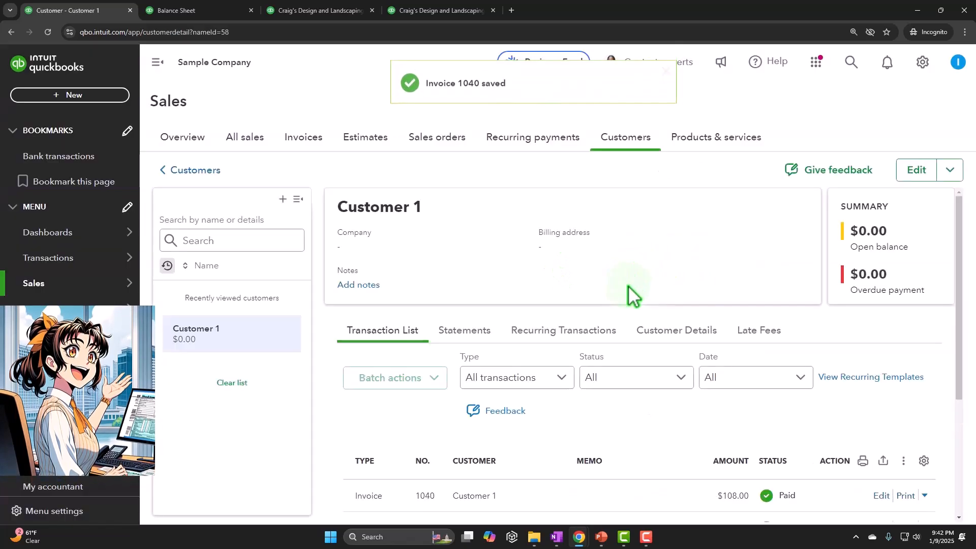
Open the QB Online–created payment that links the credit to charges and review its outstanding transactions and credits
{"action": "scroll", "coordinate": [615, 285], "scroll_direction": "down", "scroll_amount": 4}
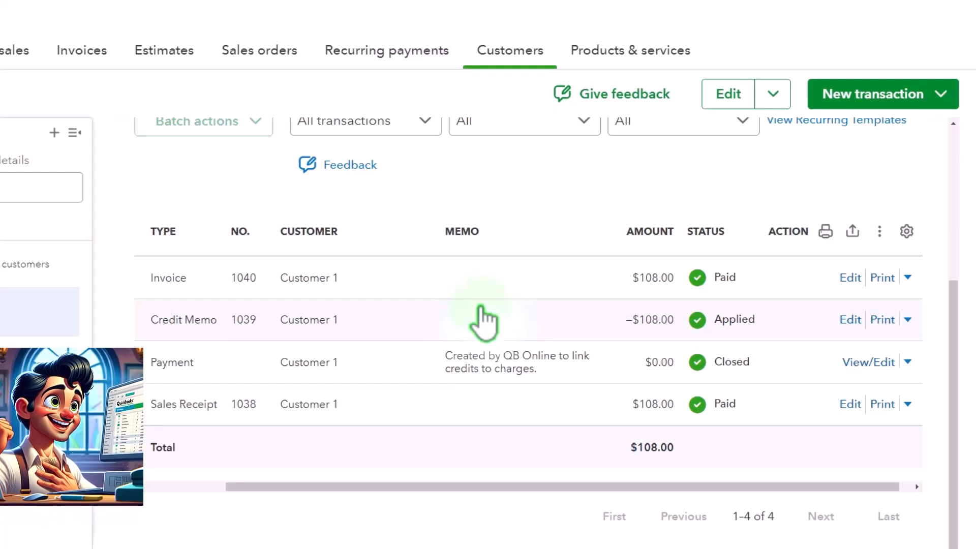
{"action": "left_click", "coordinate": [486, 363]}
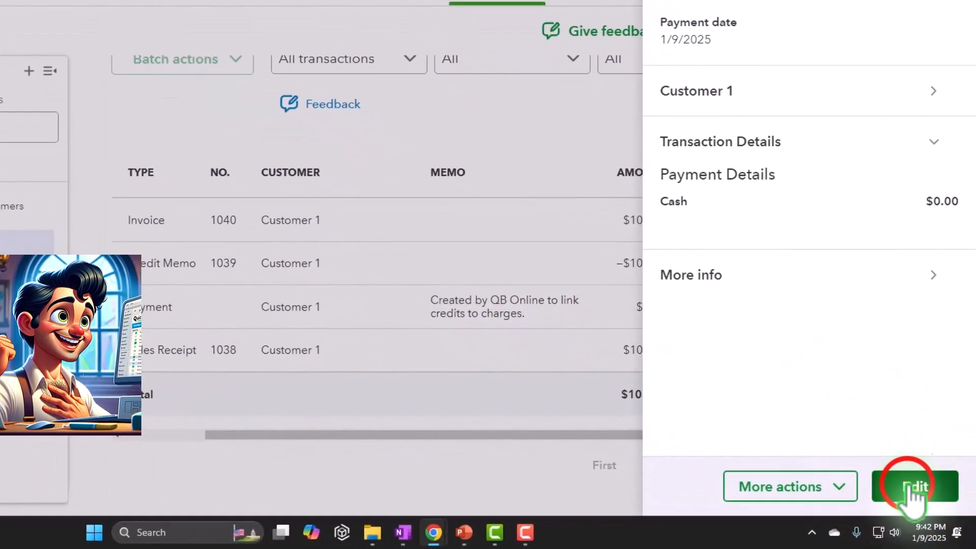
{"action": "left_click", "coordinate": [931, 502]}
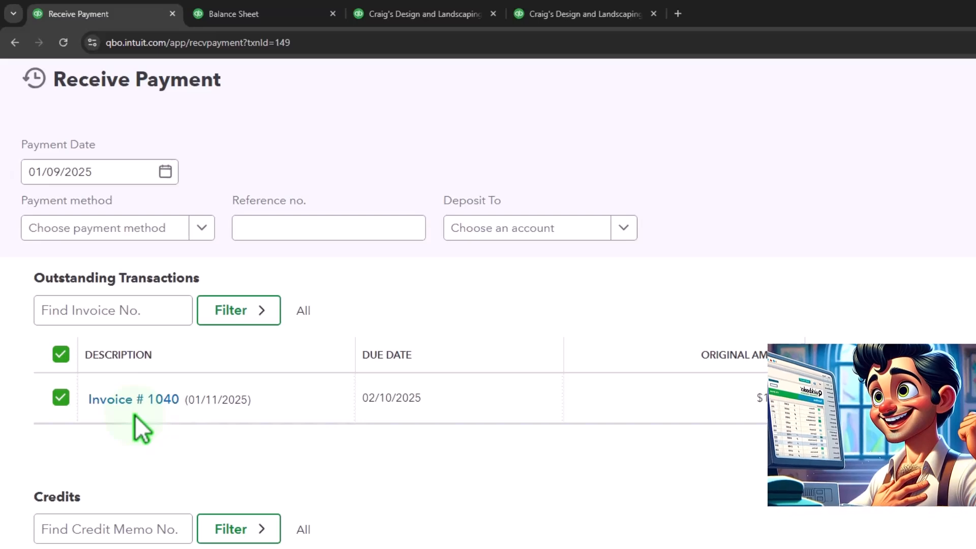
{"action": "scroll", "coordinate": [135, 413], "scroll_direction": "down", "scroll_amount": 2}
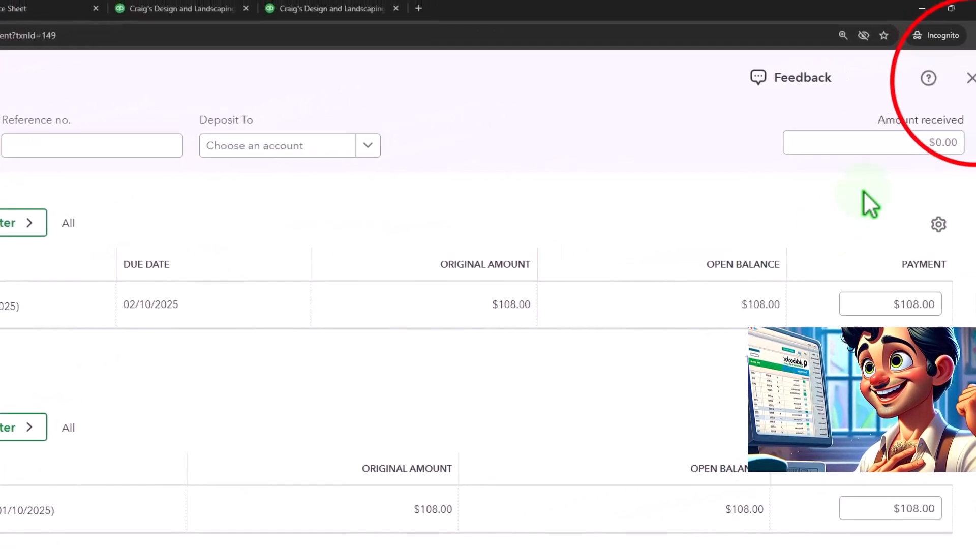
{"action": "left_click", "coordinate": [971, 77]}
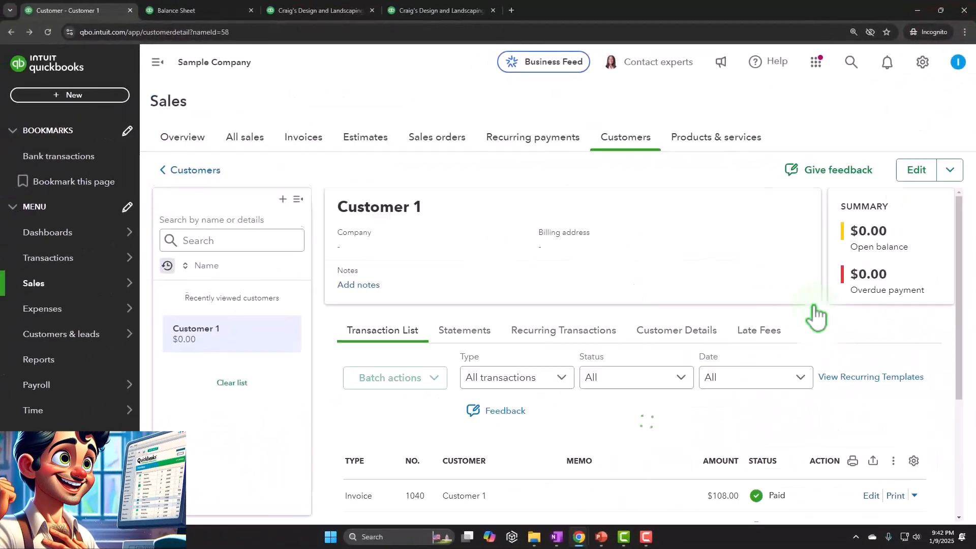
Start a new sales receipt for Customer 2
{"action": "scroll", "coordinate": [584, 323], "scroll_direction": "down", "scroll_amount": 4}
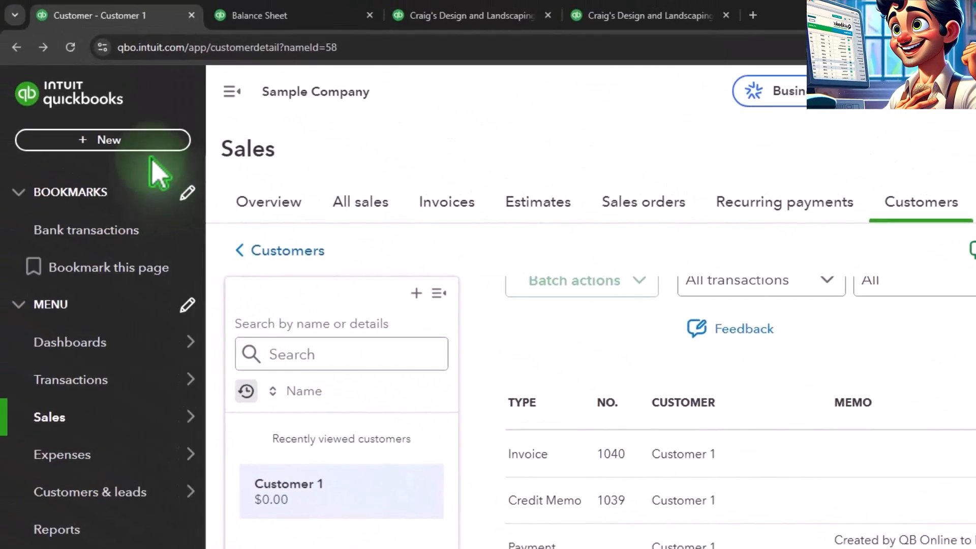
{"action": "left_click", "coordinate": [108, 141]}
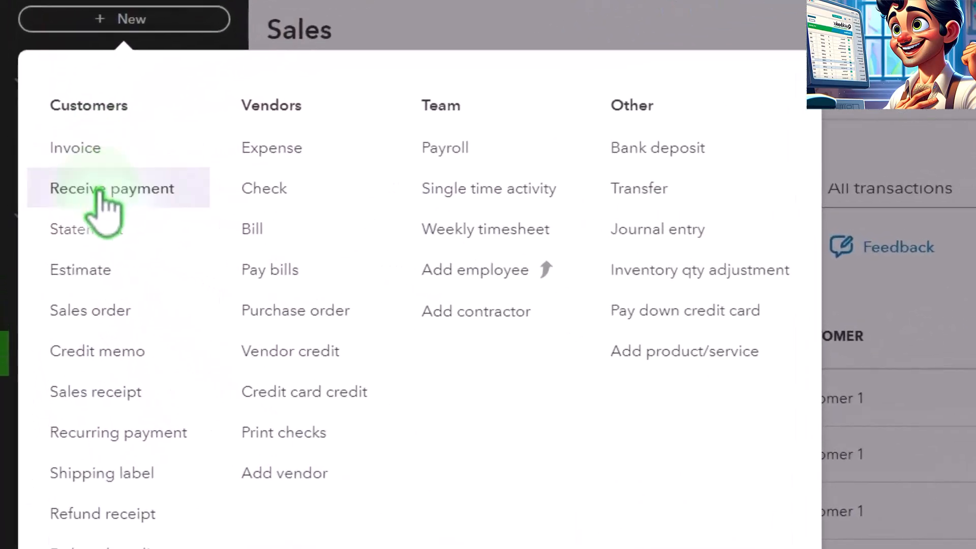
{"action": "left_click", "coordinate": [81, 309]}
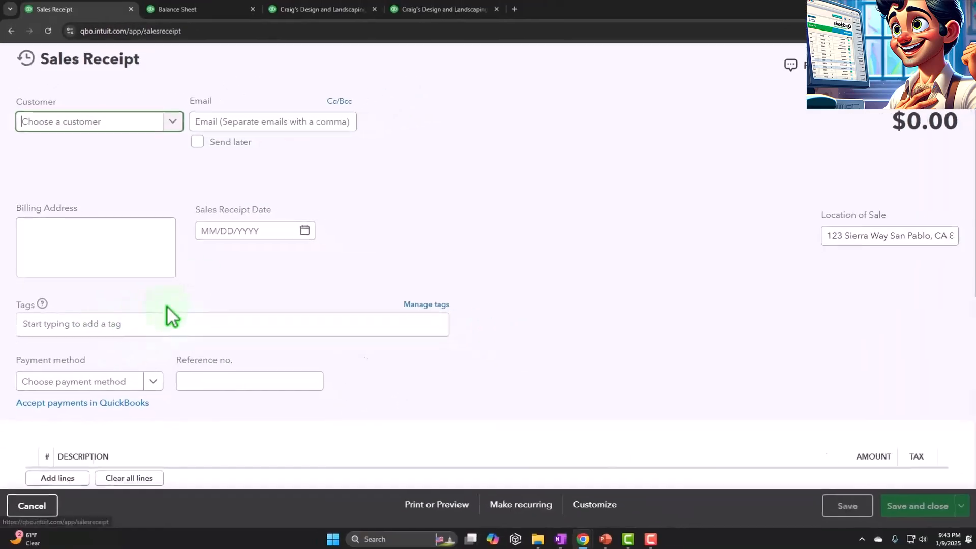
{"action": "left_click", "coordinate": [107, 138]}
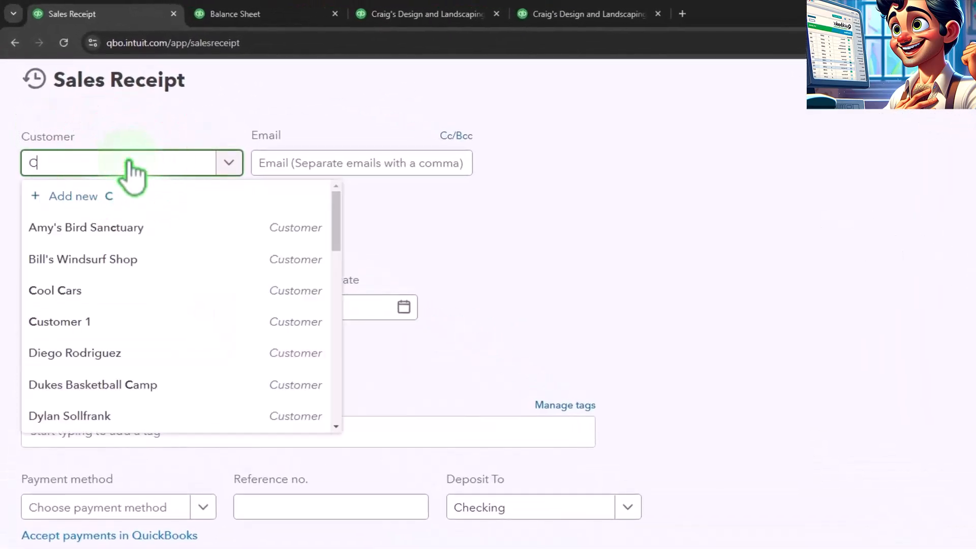
{"action": "type", "text": "Customer 2"}
{"action": "key", "text": "Return"}
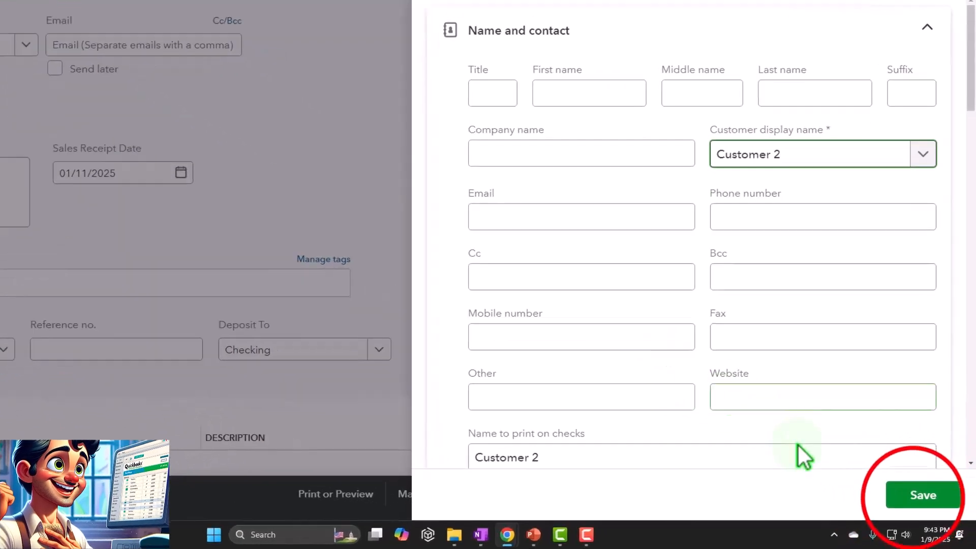
Set the sales receipt date to 01/14/2025 and the payment method to Cash
{"action": "left_click", "coordinate": [923, 494]}
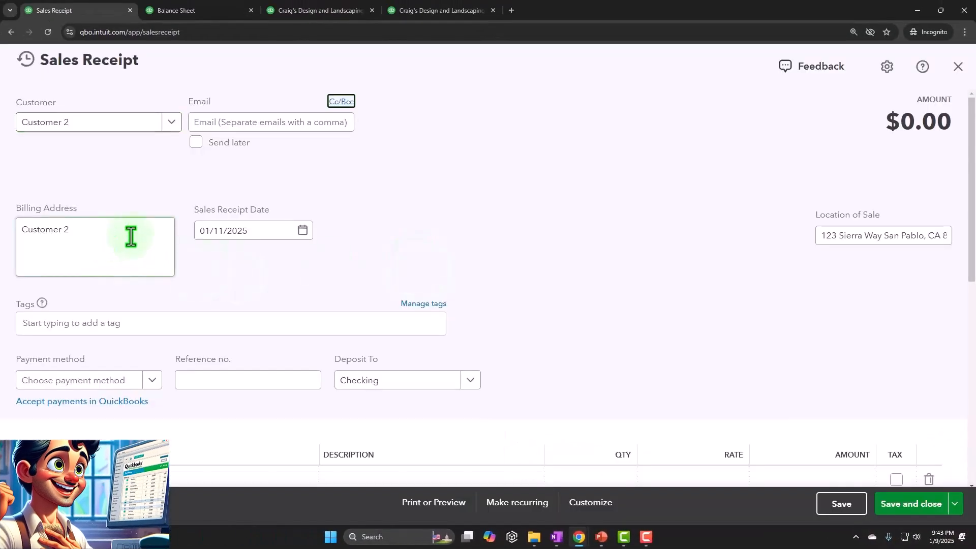
{"action": "left_click", "coordinate": [224, 230]}
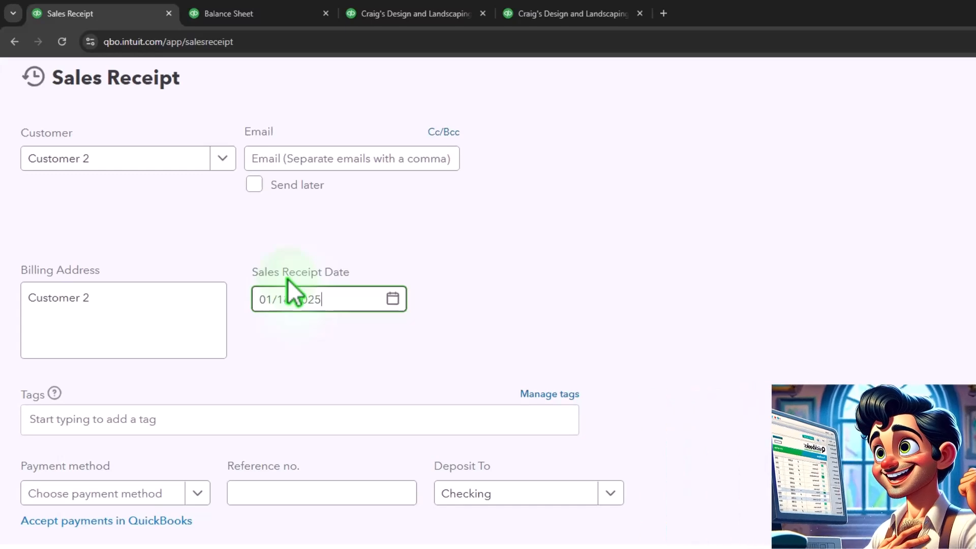
{"action": "key", "text": "Tab"}
{"action": "key", "text": "Tab"}
{"action": "key", "text": "Tab"}
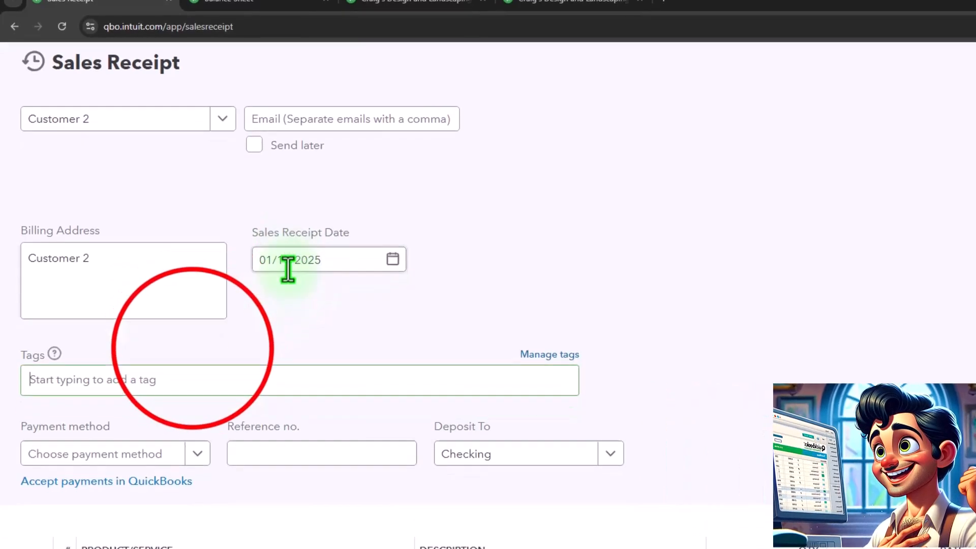
{"action": "scroll", "coordinate": [288, 270], "scroll_direction": "down", "scroll_amount": 2}
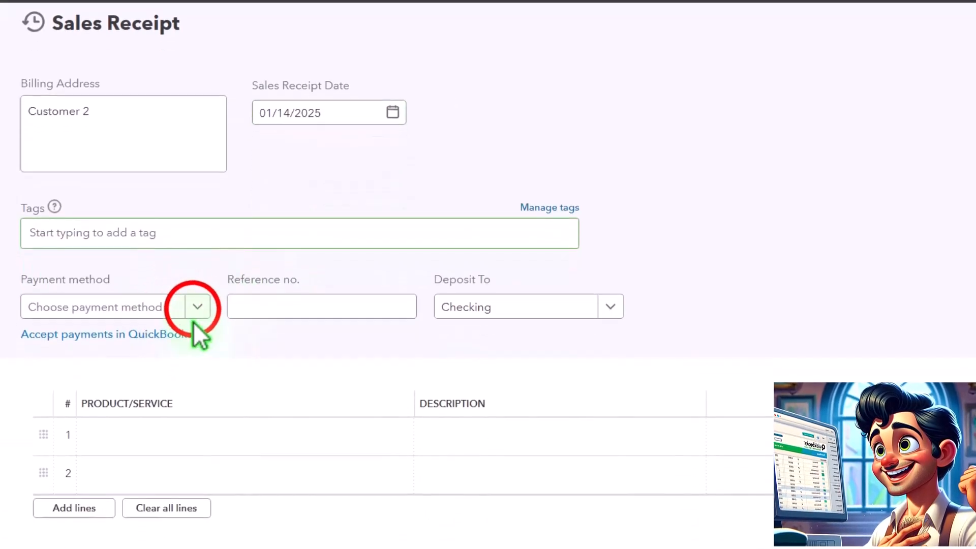
{"action": "left_click", "coordinate": [194, 348]}
{"action": "left_click", "coordinate": [144, 448]}
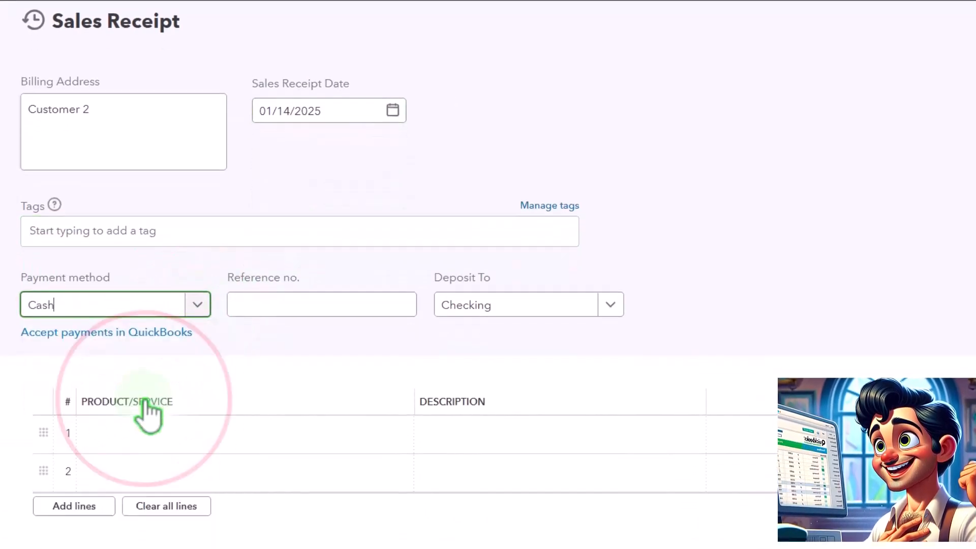
{"action": "key", "text": "Tab"}
{"action": "key", "text": "Tab"}
{"action": "key", "text": "Tab"}
{"action": "key", "text": "Tab"}
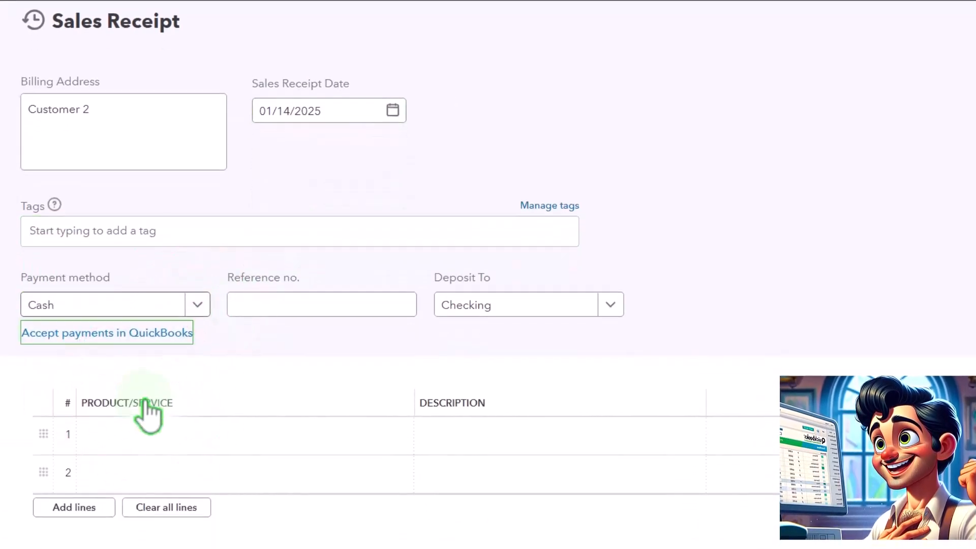
Add Inventory Item 1 to the sales receipt's first line at quantity 1 and rate 100
{"action": "left_click", "coordinate": [139, 432]}
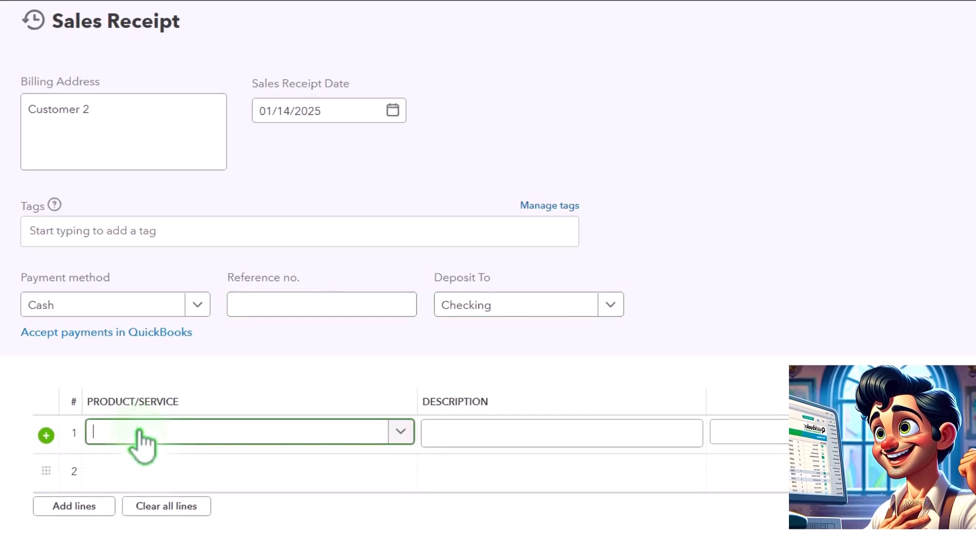
{"action": "type", "text": "Imn"}
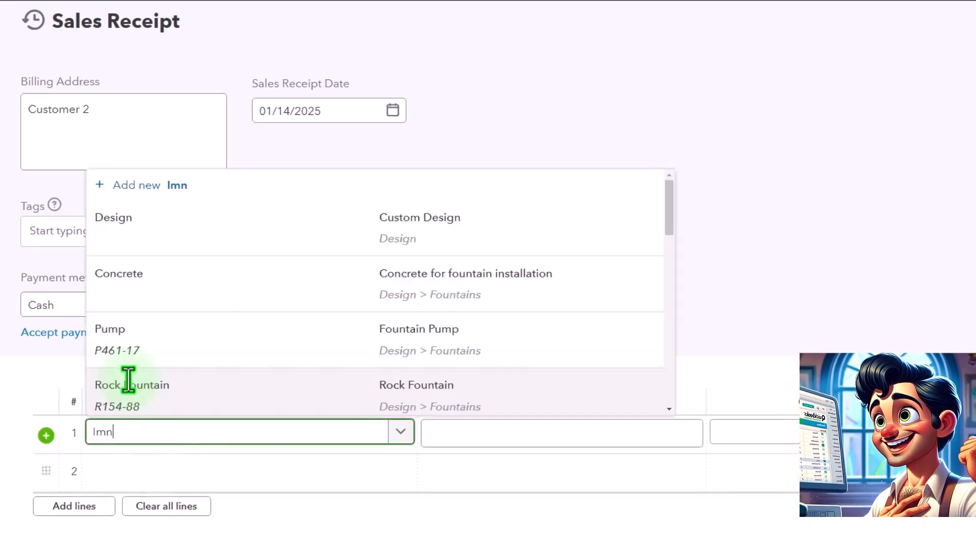
{"action": "key", "text": "BackSpace"}
{"action": "key", "text": "BackSpace"}
{"action": "type", "text": "nve"}
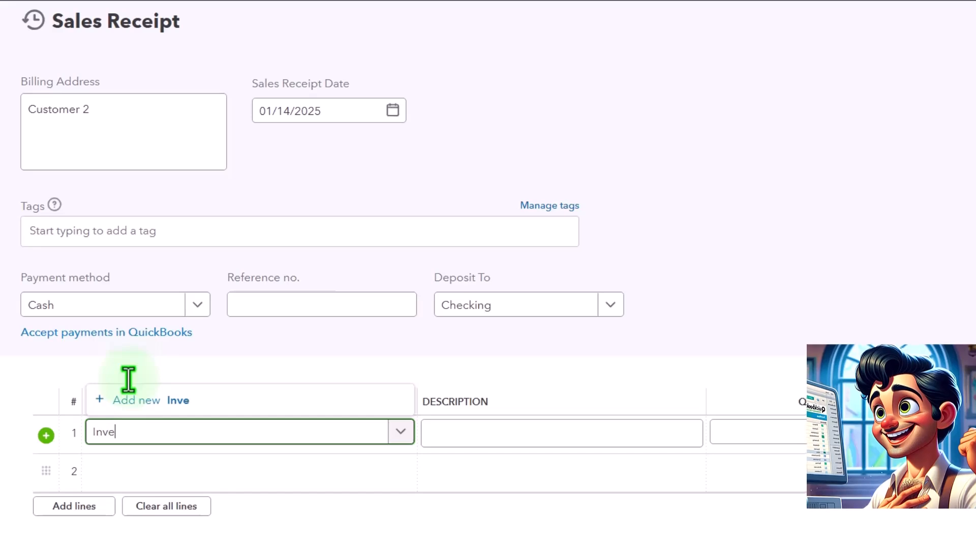
{"action": "key", "text": "Down"}
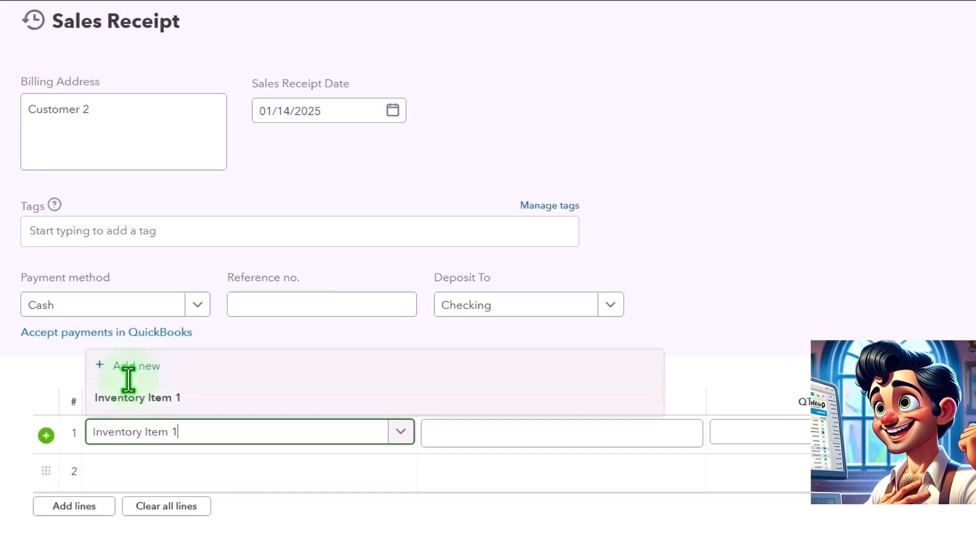
{"action": "key", "text": "Tab"}
{"action": "key", "text": "Tab"}
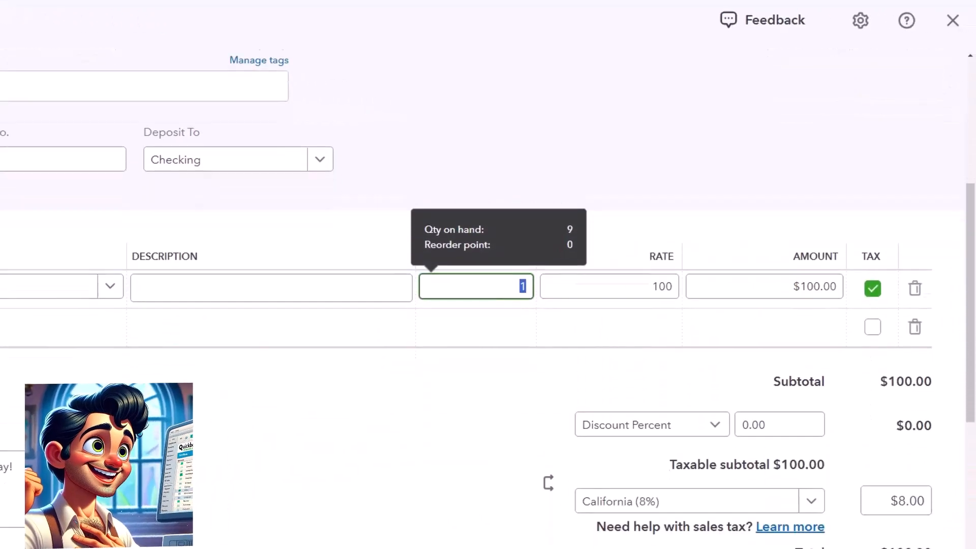
Save and close the sales receipt
{"action": "scroll", "coordinate": [10, 328], "scroll_direction": "down", "scroll_amount": 3}
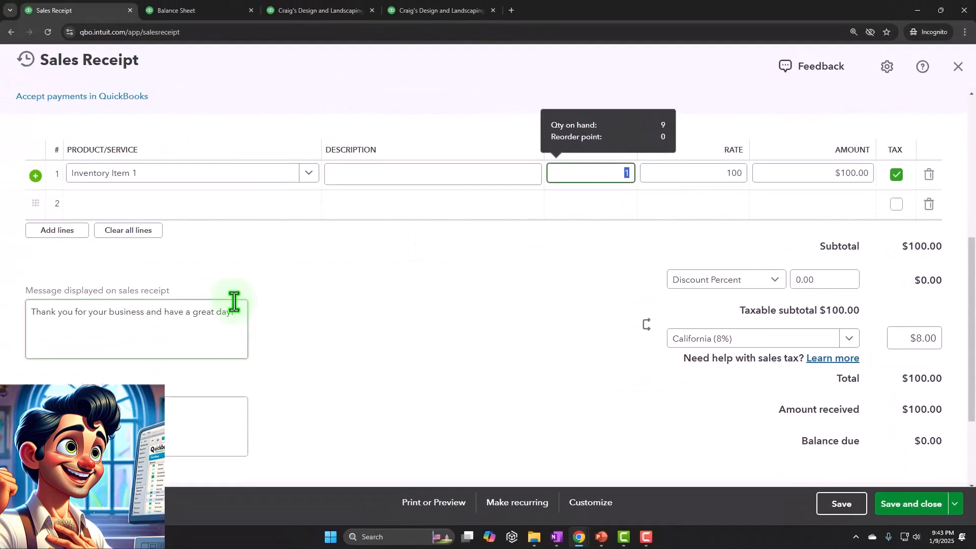
{"action": "left_click", "coordinate": [413, 307]}
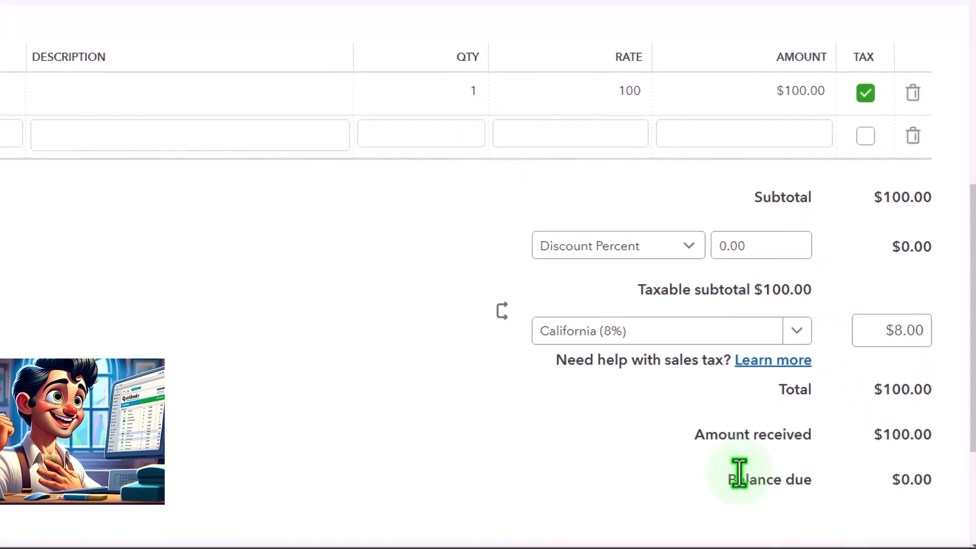
{"action": "left_click", "coordinate": [920, 529]}
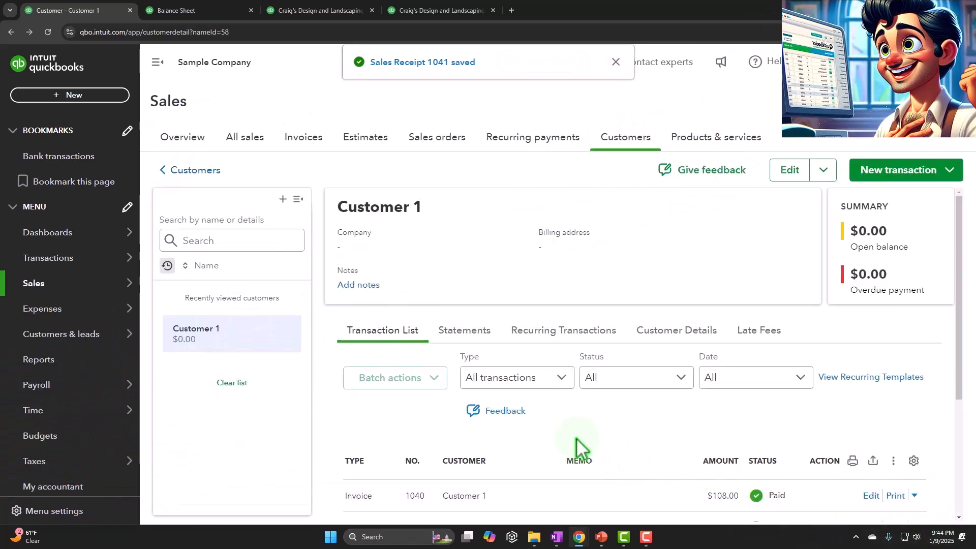
Open Customer 2 from the customer list and review its transaction list
{"action": "left_click", "coordinate": [58, 278]}
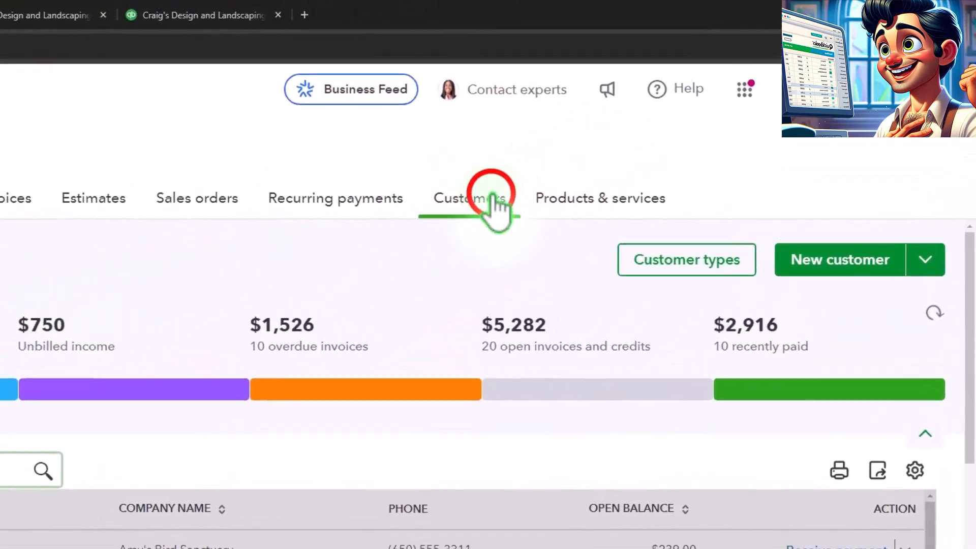
{"action": "left_click", "coordinate": [491, 202]}
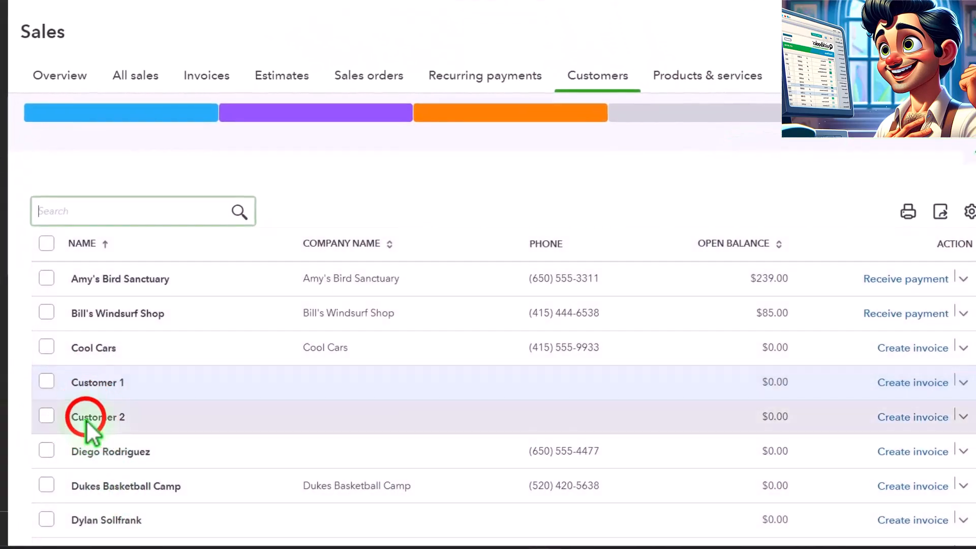
{"action": "left_click", "coordinate": [180, 497]}
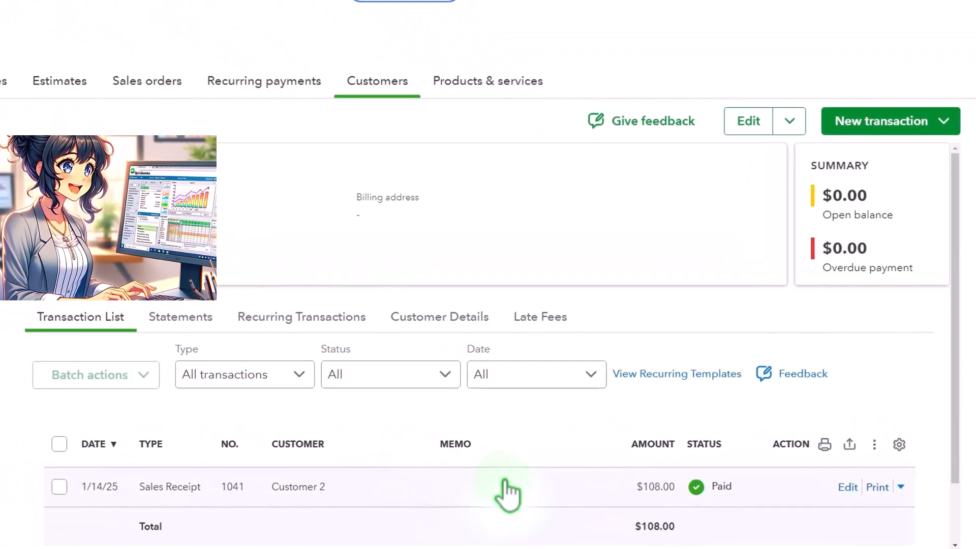
{"action": "scroll", "coordinate": [506, 492], "scroll_direction": "down", "scroll_amount": 2}
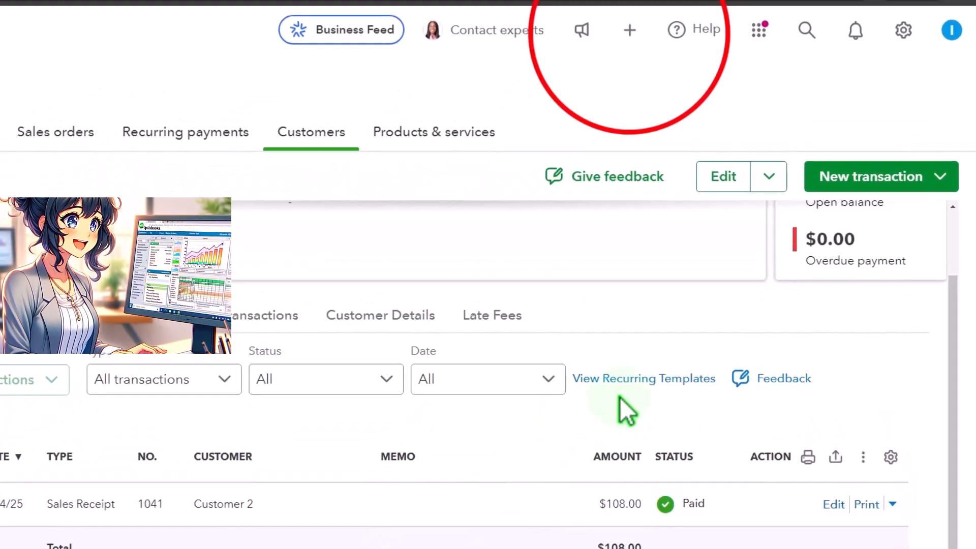
Start a new delayed credit for Customer 2 dated 01/16/2025
{"action": "left_click", "coordinate": [614, 101]}
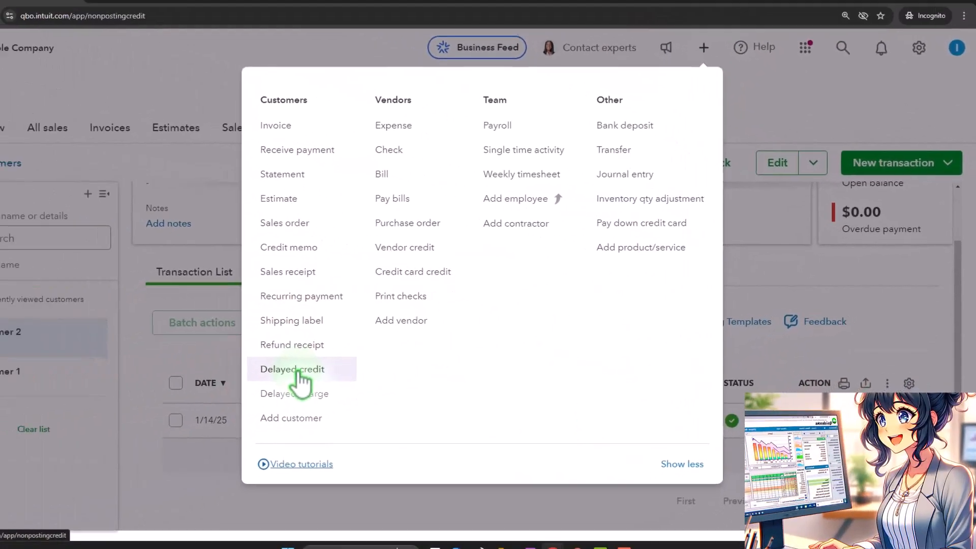
{"action": "left_click", "coordinate": [106, 400]}
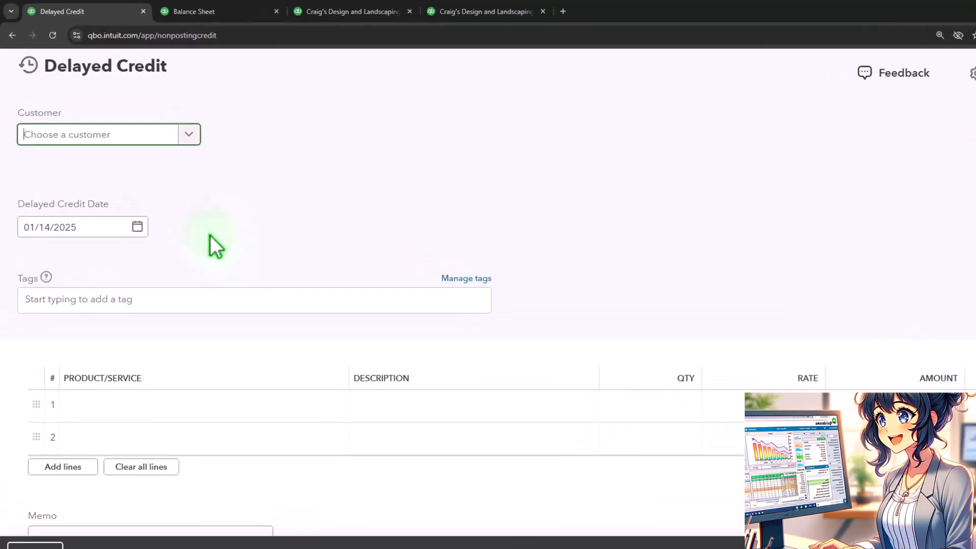
{"action": "type", "text": "Cust"}
{"action": "key", "text": "Down"}
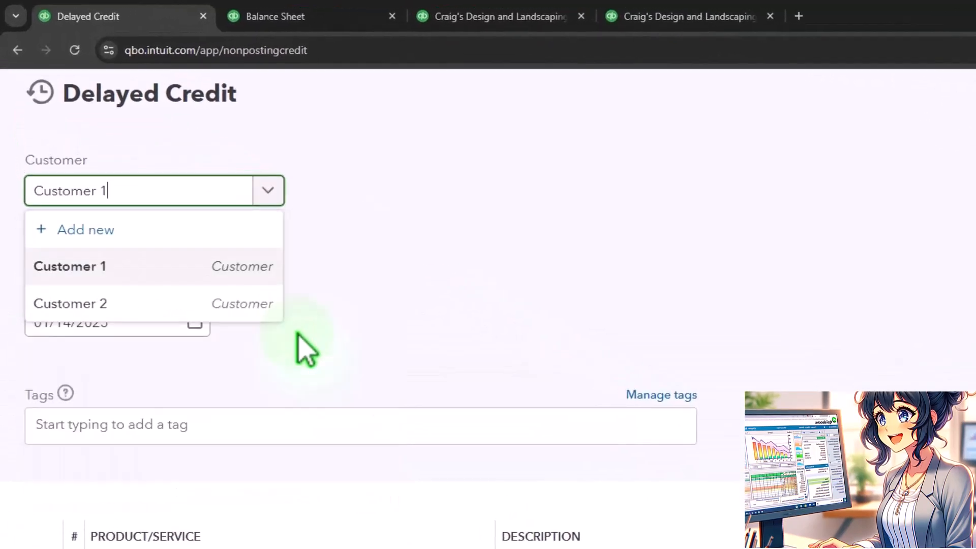
{"action": "key", "text": "Down"}
{"action": "key", "text": "Tab"}
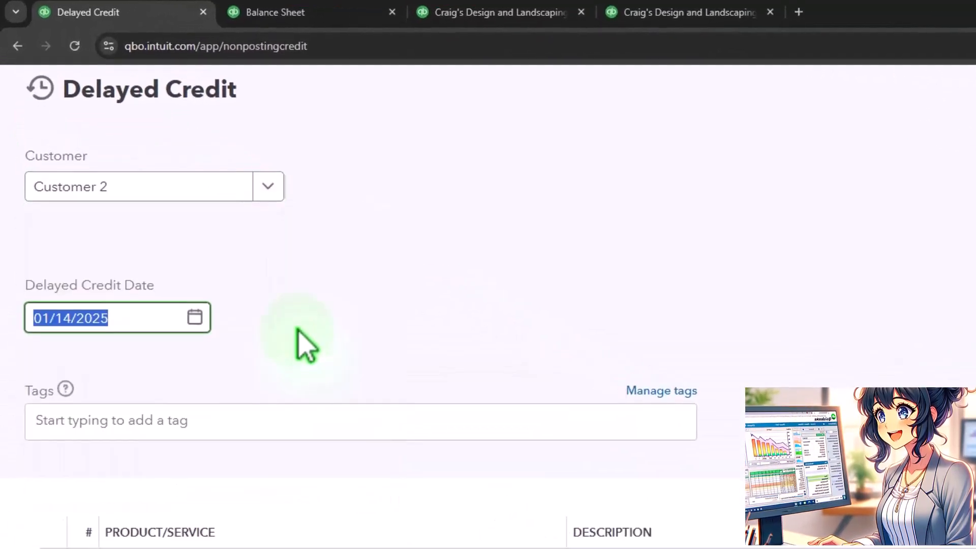
{"action": "type", "text": "01/16/2025"}
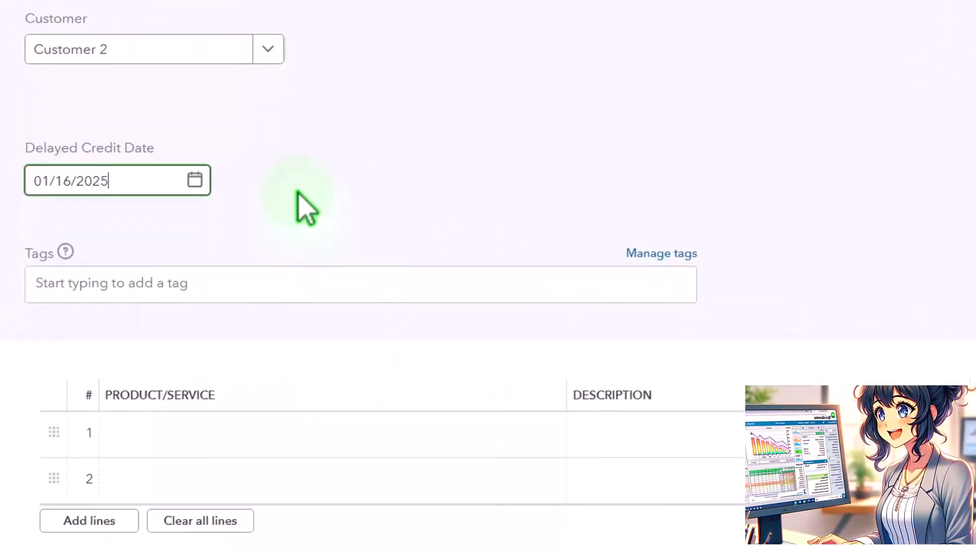
Add Inventory Item 1 to the delayed credit's first line at quantity 1 and rate 100
{"action": "key", "text": "Tab"}
{"action": "key", "text": "Tab"}
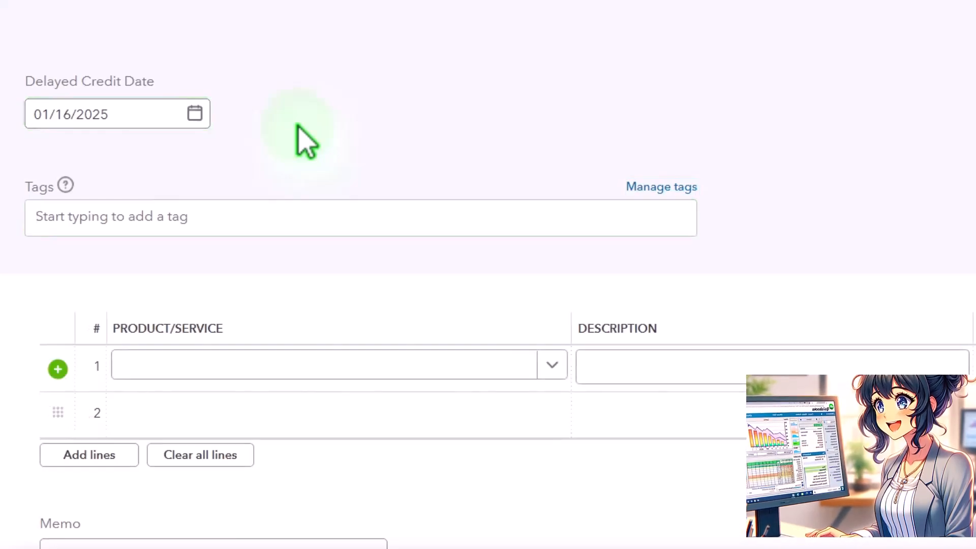
{"action": "left_click", "coordinate": [279, 364]}
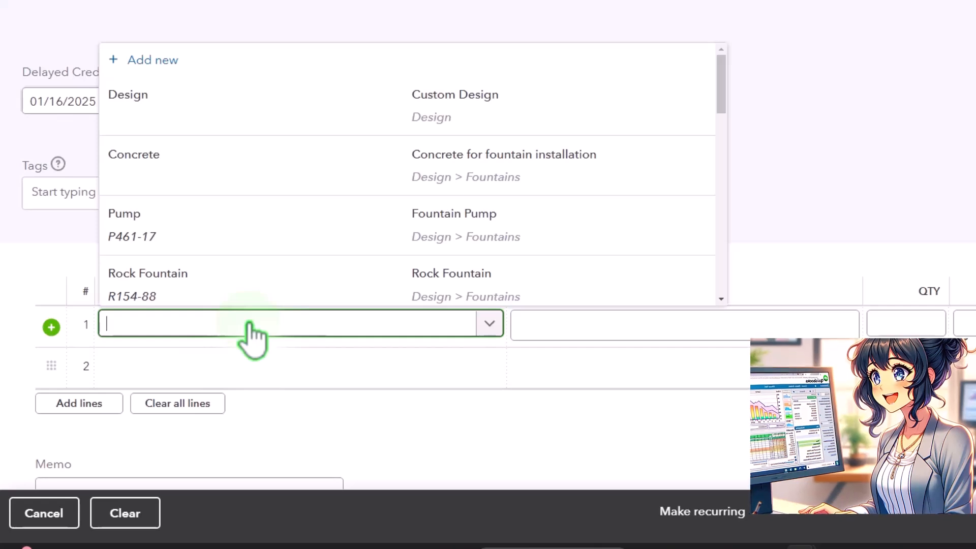
{"action": "left_click", "coordinate": [204, 287]}
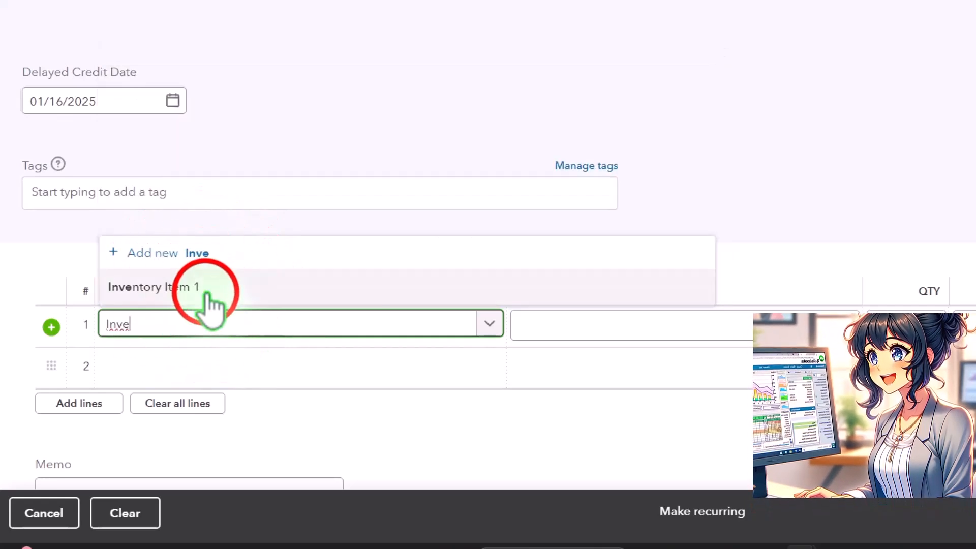
{"action": "scroll", "coordinate": [637, 163], "scroll_direction": "down", "scroll_amount": 2}
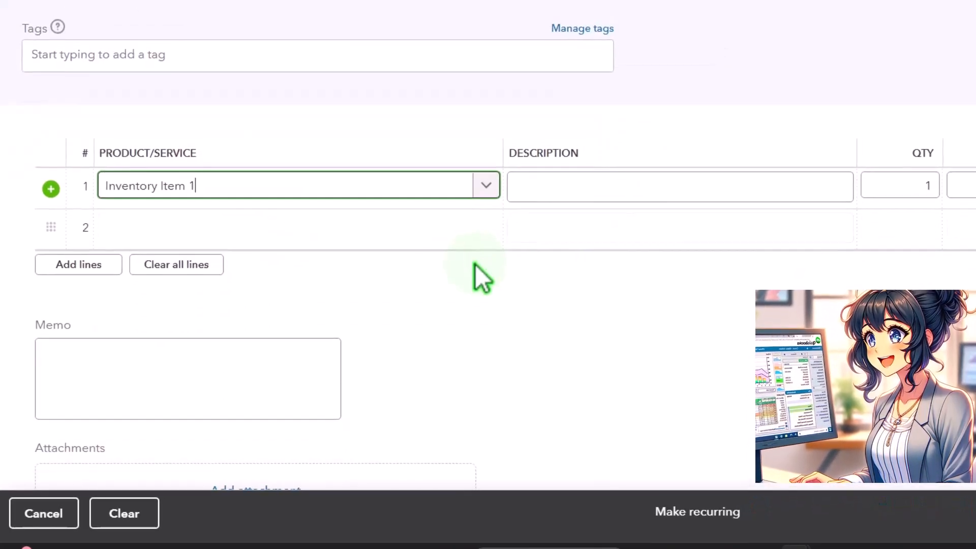
{"action": "key", "text": "Tab"}
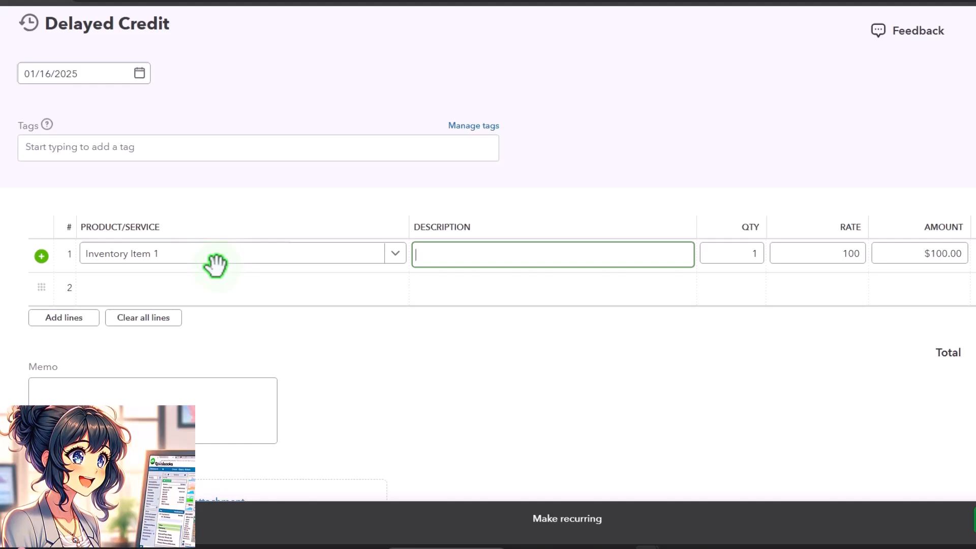
{"action": "key", "text": "Tab"}
{"action": "key", "text": "Tab"}
{"action": "key", "text": "Tab"}
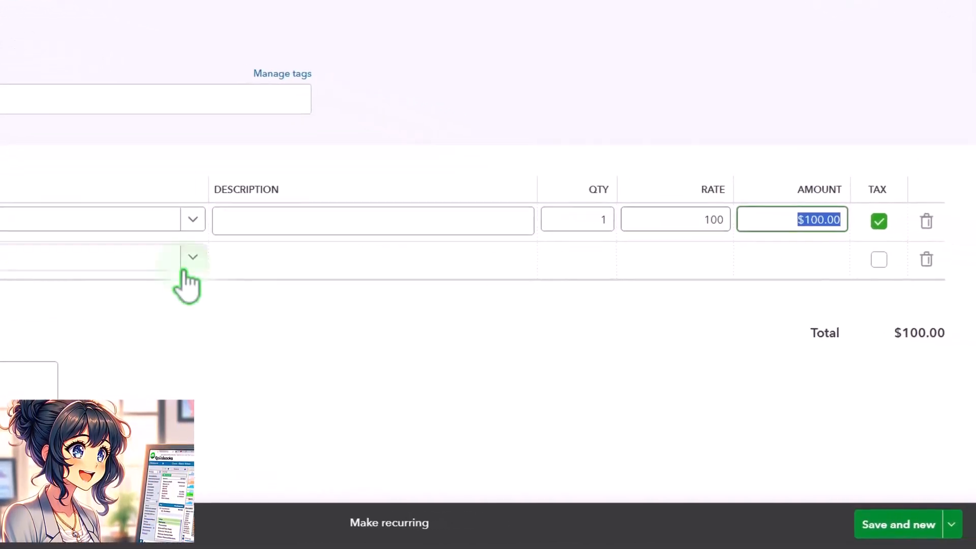
{"action": "left_click", "coordinate": [898, 375]}
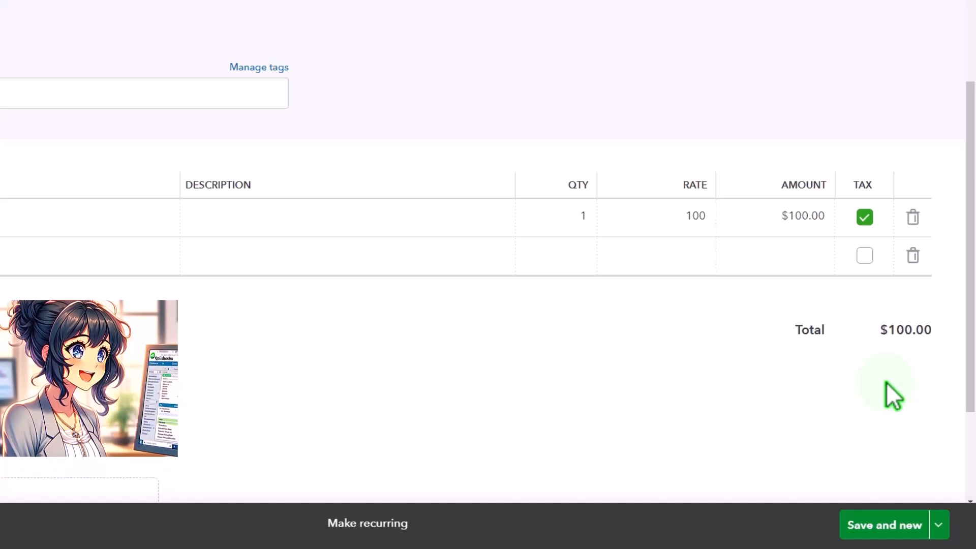
Save and close the delayed credit and return to Customer 2's transaction list
{"action": "left_click", "coordinate": [508, 252]}
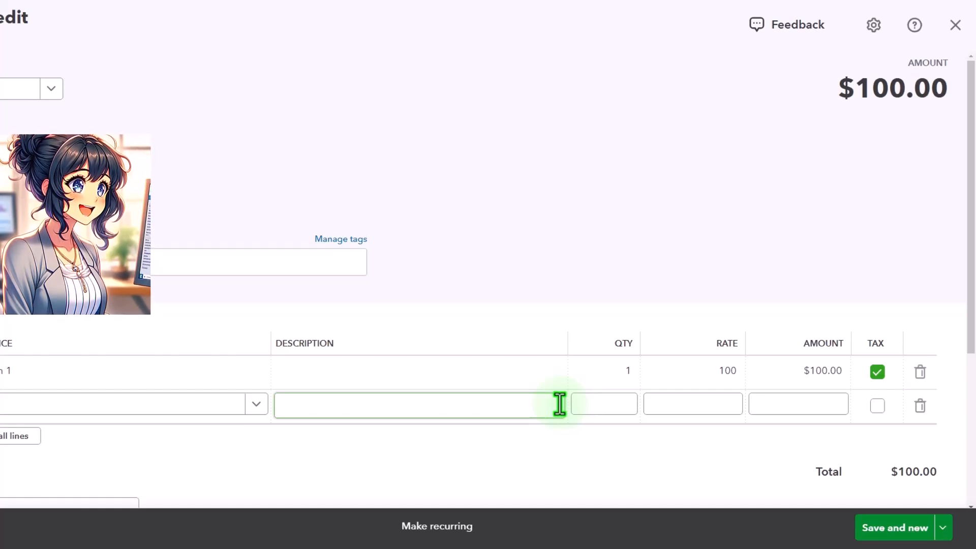
{"action": "left_click", "coordinate": [941, 527]}
{"action": "left_click", "coordinate": [910, 495]}
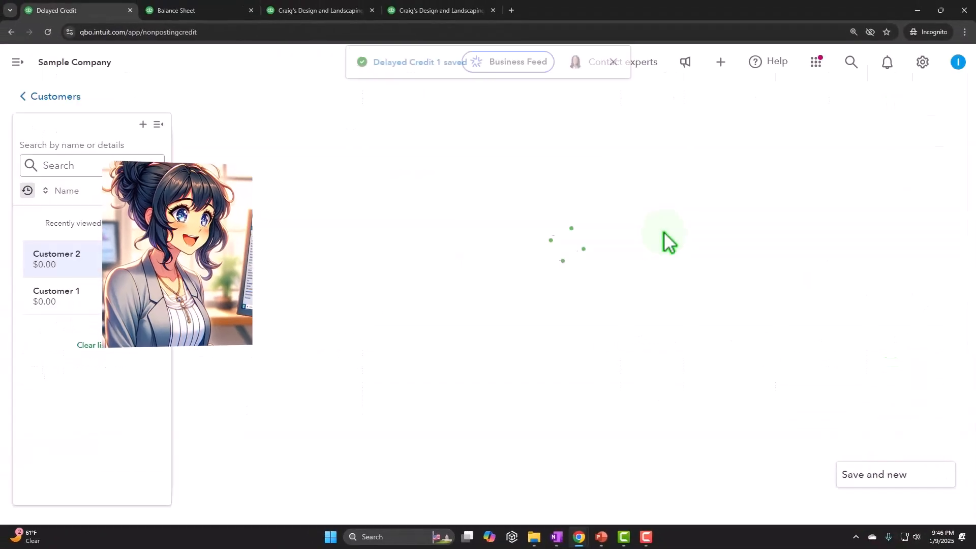
{"action": "scroll", "coordinate": [478, 330], "scroll_direction": "down", "scroll_amount": 3}
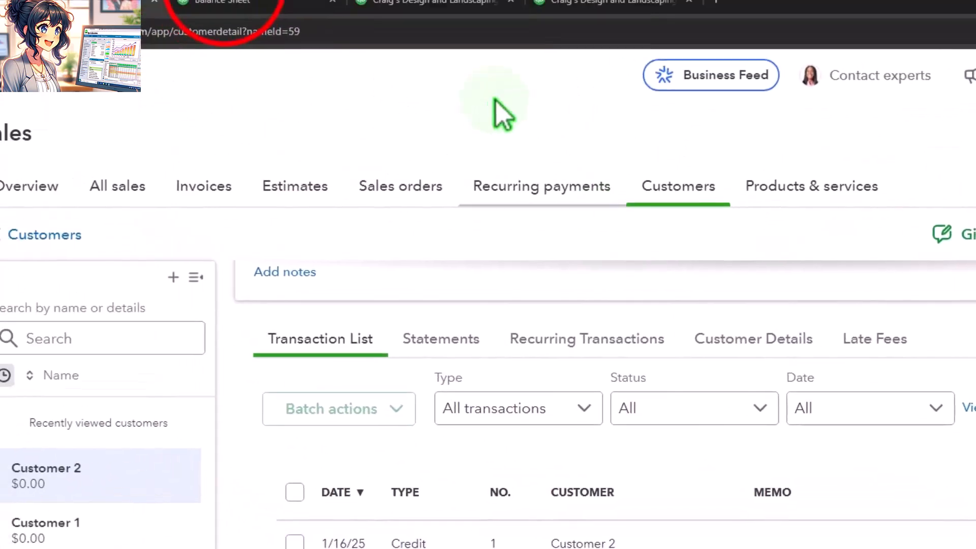
Rerun the Balance Sheet report to review the updated 2025 balances
{"action": "left_click", "coordinate": [262, 9]}
{"action": "scroll", "coordinate": [254, 261], "scroll_direction": "up", "scroll_amount": 5}
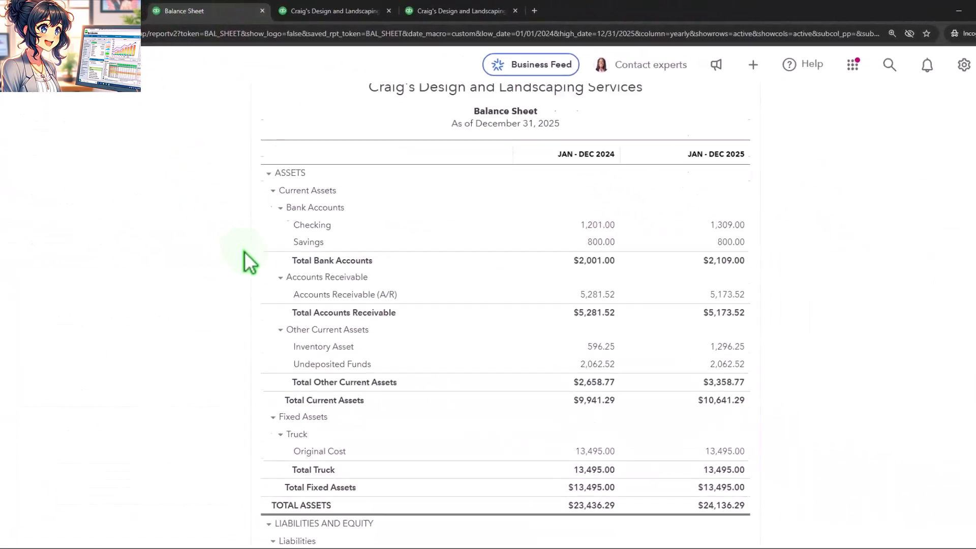
{"action": "left_click", "coordinate": [629, 217]}
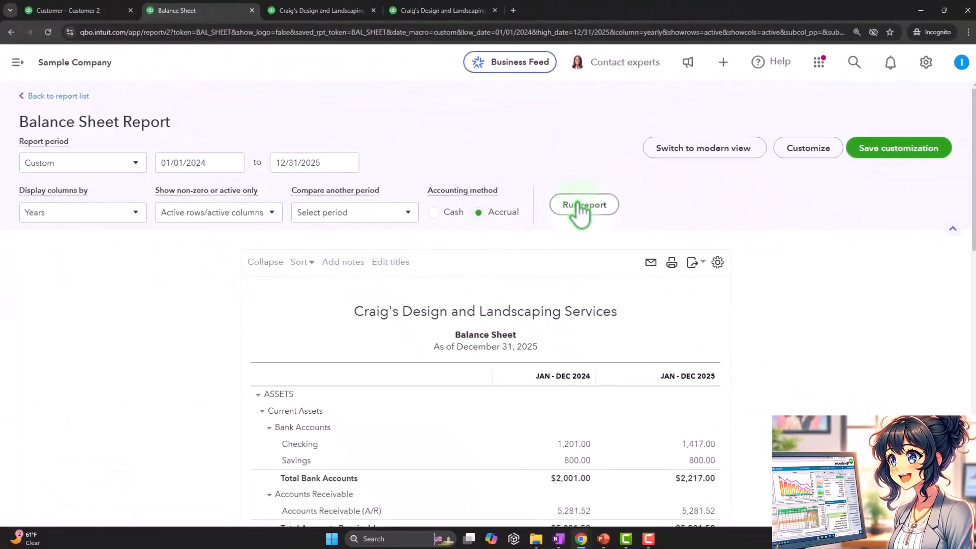
Drill into 2025 Sales of Product Income on the Profit and Loss report, then go back to the report summary
{"action": "left_click", "coordinate": [481, 17]}
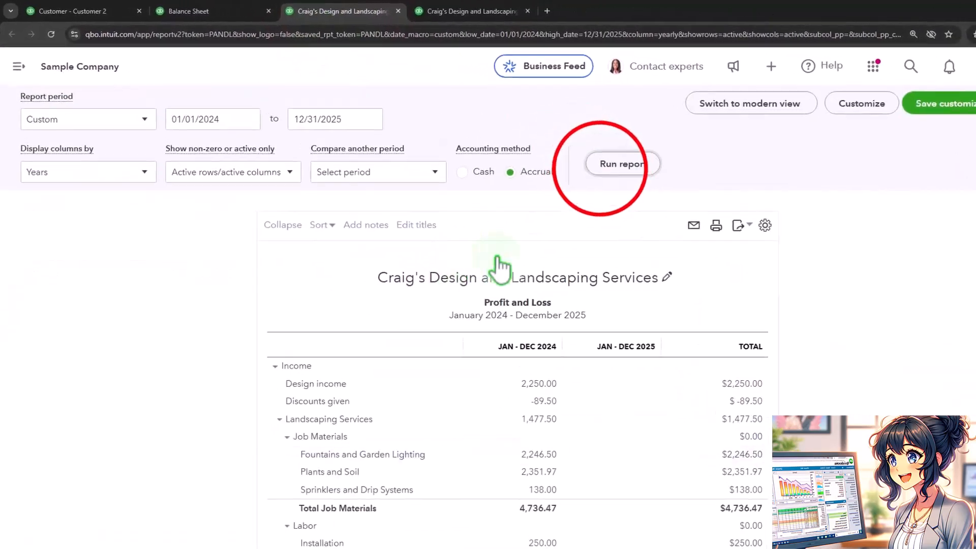
{"action": "scroll", "coordinate": [595, 324], "scroll_direction": "down", "scroll_amount": 5}
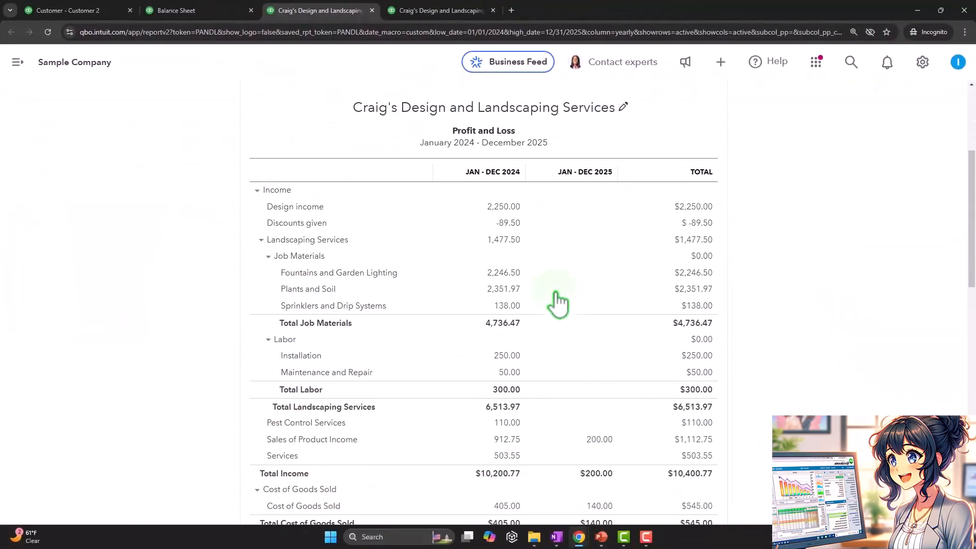
{"action": "scroll", "coordinate": [558, 304], "scroll_direction": "down", "scroll_amount": 4}
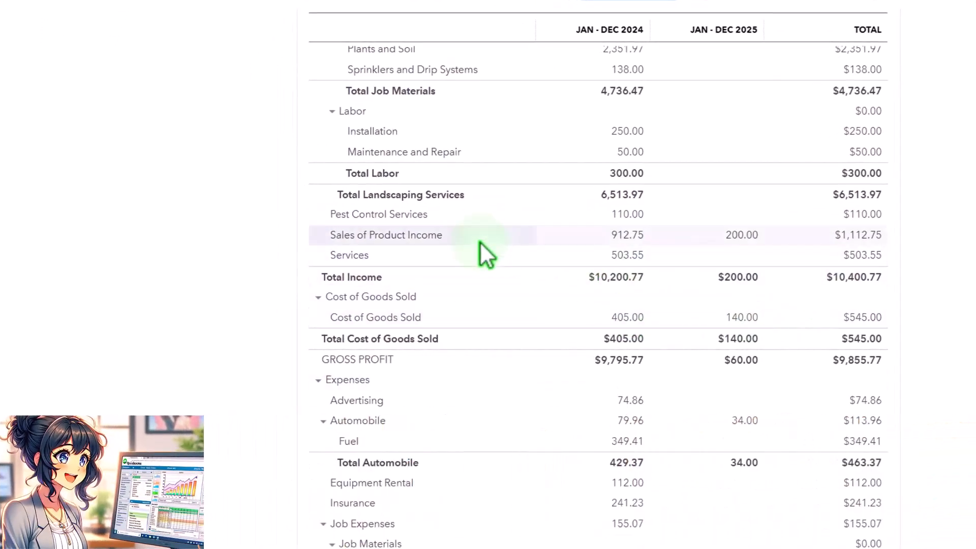
{"action": "left_click", "coordinate": [741, 234]}
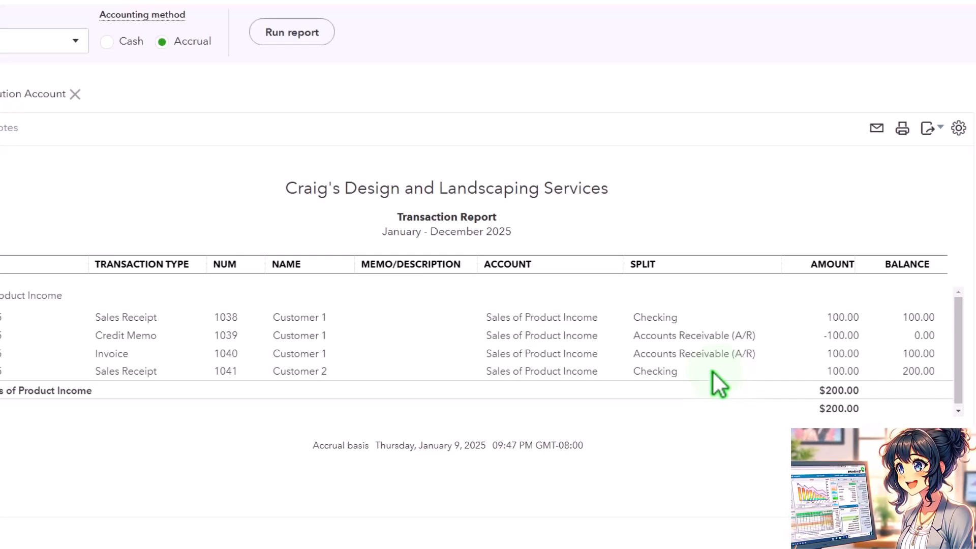
{"action": "scroll", "coordinate": [4, 349], "scroll_direction": "up", "scroll_amount": 3}
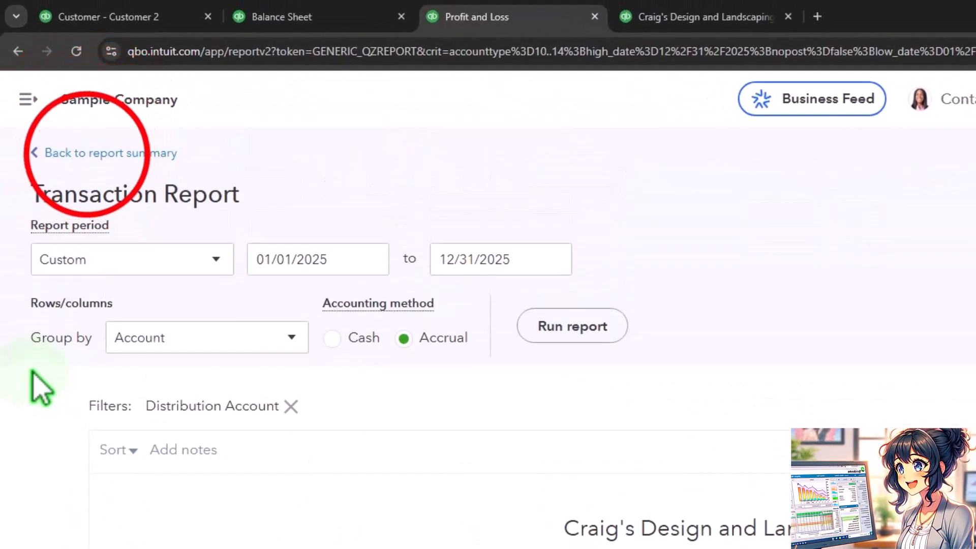
{"action": "left_click", "coordinate": [46, 129]}
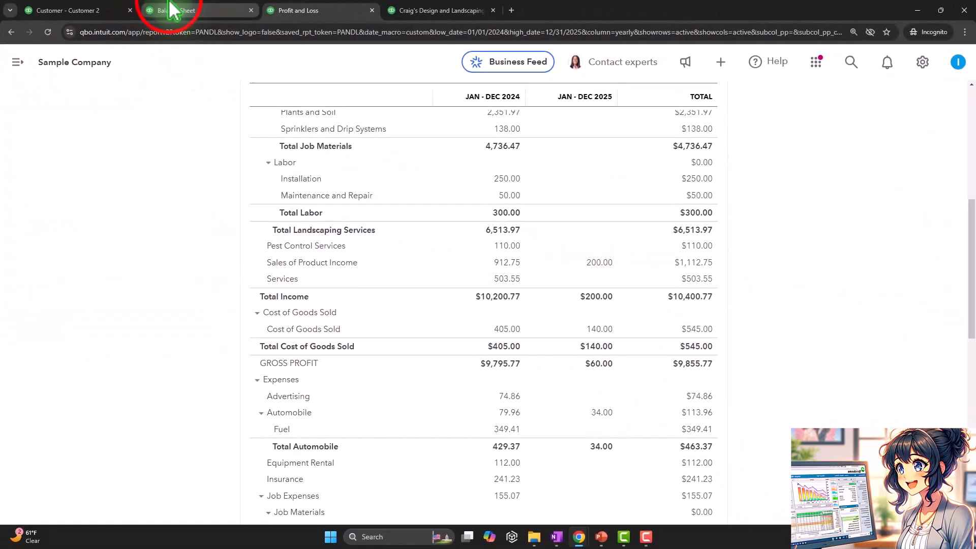
Create an invoice from Customer 2's open delayed credit
{"action": "left_click", "coordinate": [282, 17]}
{"action": "left_click", "coordinate": [140, 21]}
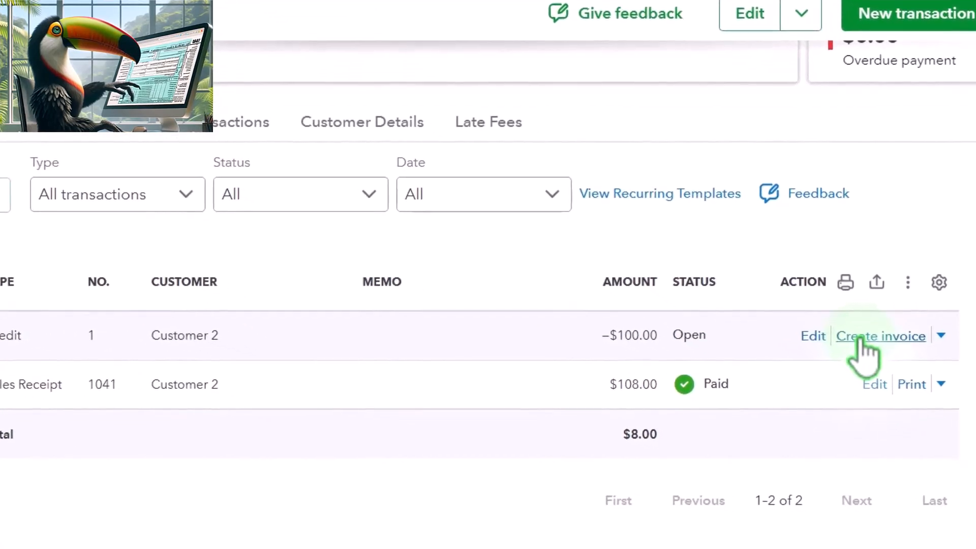
{"action": "left_click", "coordinate": [879, 336]}
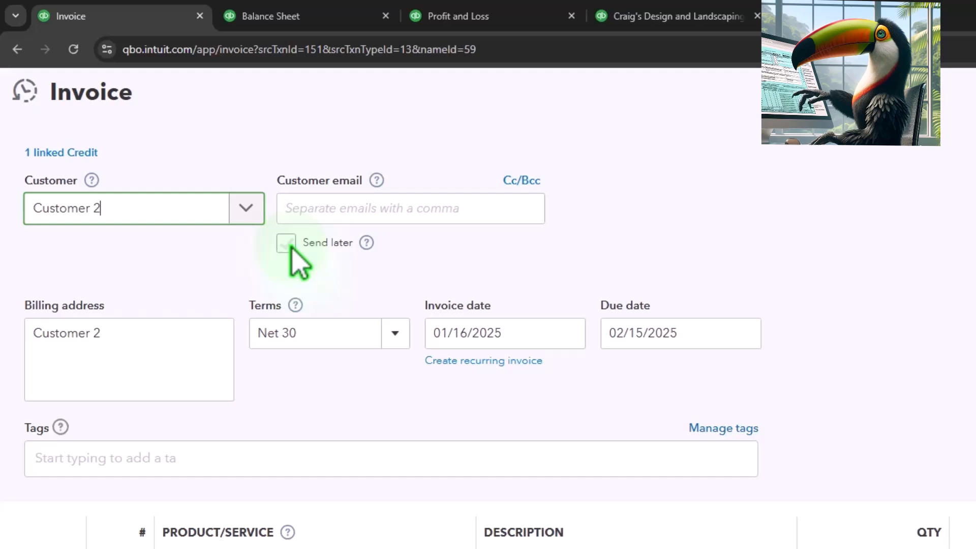
Set the invoice date to 01/20/2025
{"action": "key", "text": "Tab"}
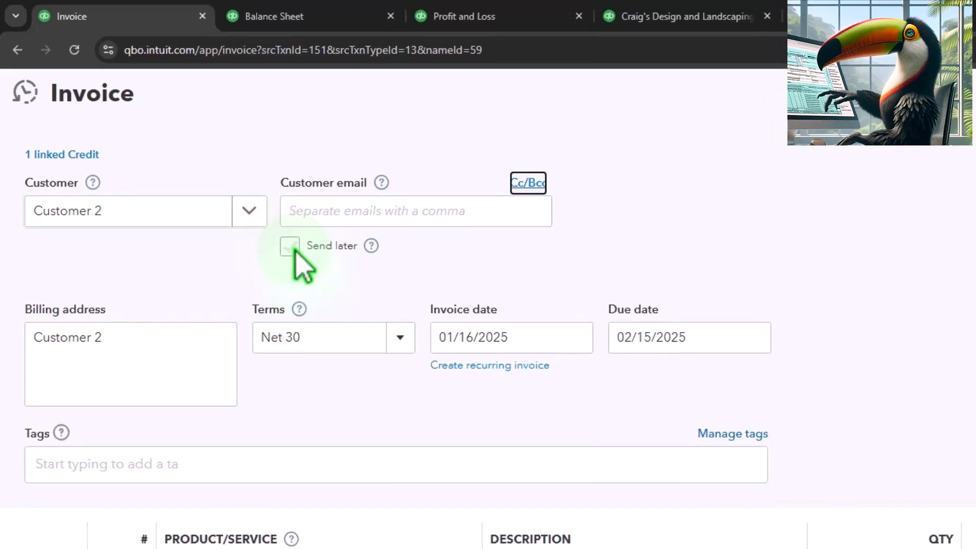
{"action": "key", "text": "Tab"}
{"action": "key", "text": "Tab"}
{"action": "key", "text": "Tab"}
{"action": "key", "text": "Tab"}
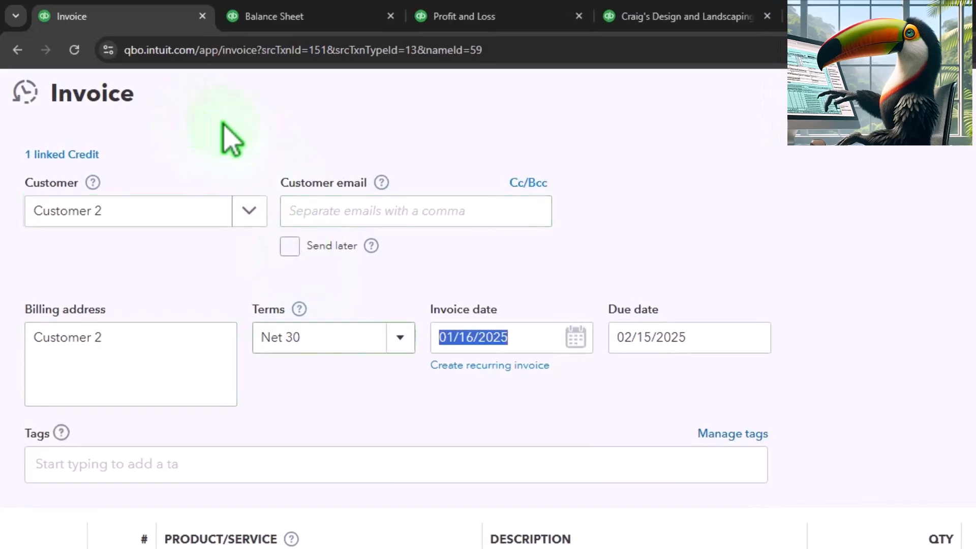
{"action": "key", "text": "plus"}
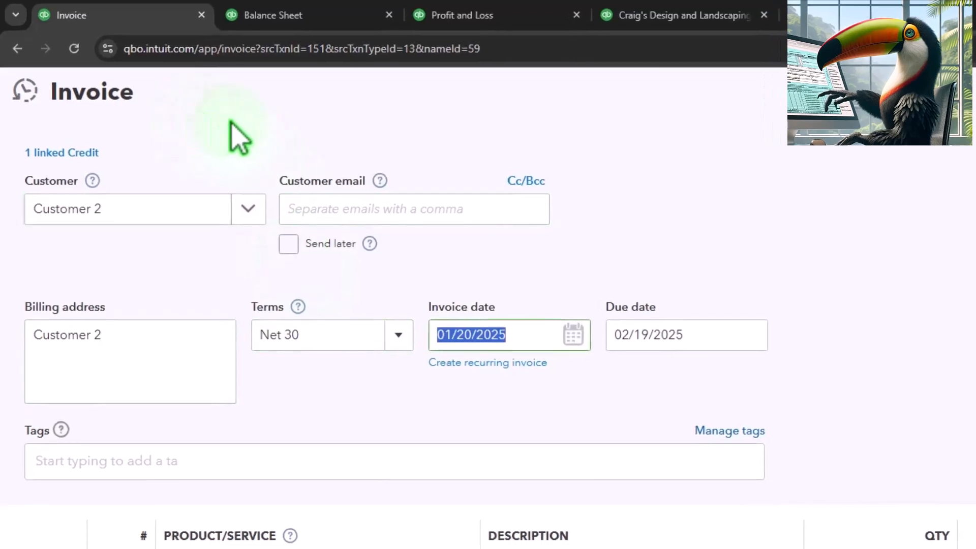
{"action": "key", "text": "Tab"}
{"action": "key", "text": "Tab"}
{"action": "key", "text": "Tab"}
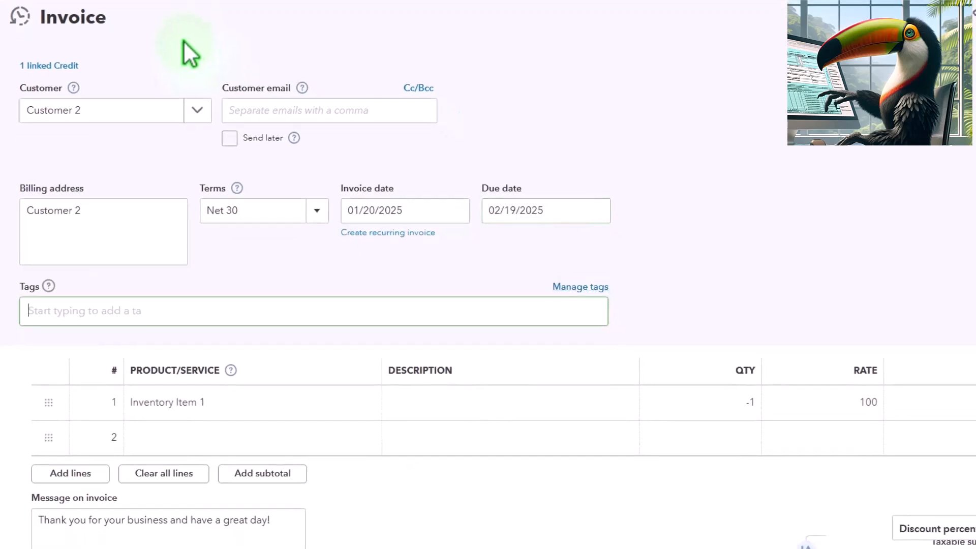
{"action": "key", "text": "Tab"}
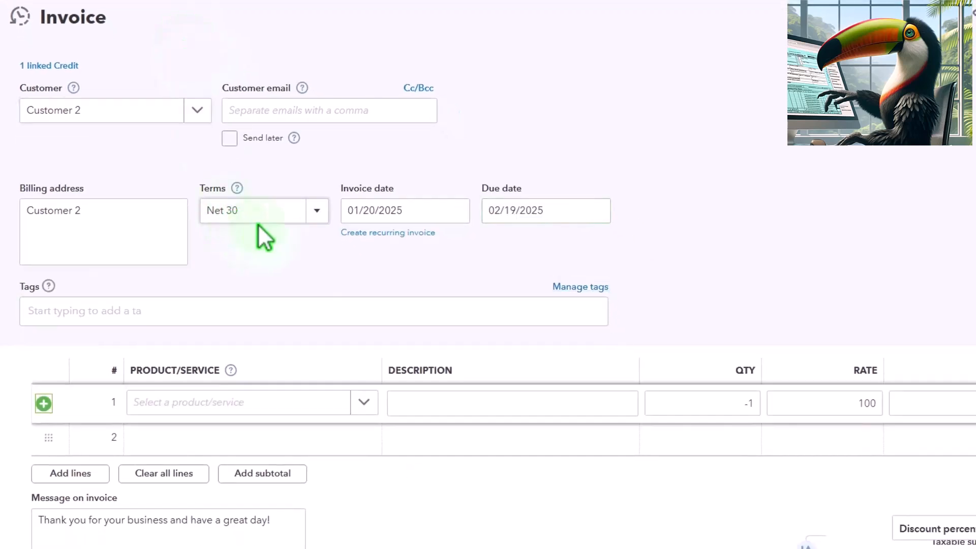
Add Inventory Item 1 on the invoice's second line at quantity 1 and rate 100
{"action": "scroll", "coordinate": [570, 376], "scroll_direction": "down", "scroll_amount": 4}
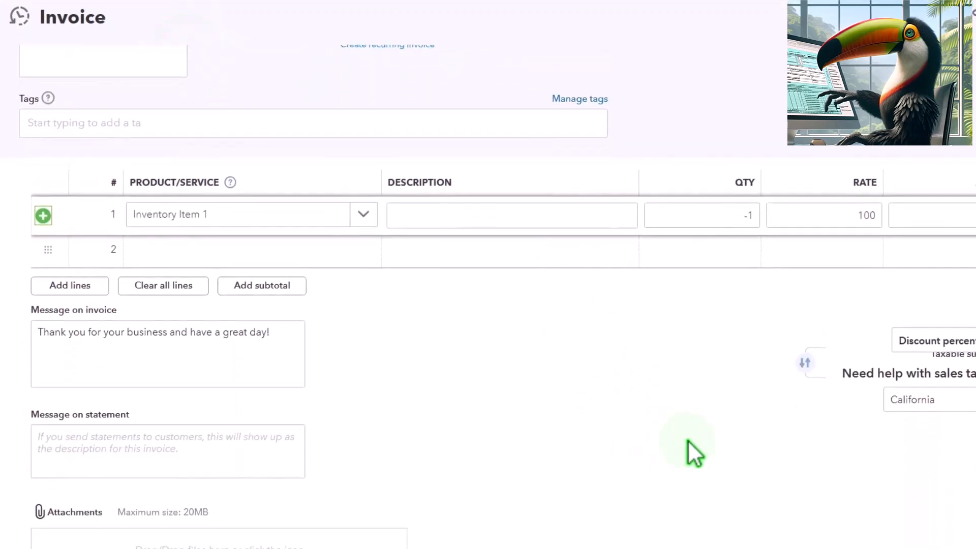
{"action": "left_click", "coordinate": [432, 429]}
{"action": "scroll", "coordinate": [417, 417], "scroll_direction": "up", "scroll_amount": 2}
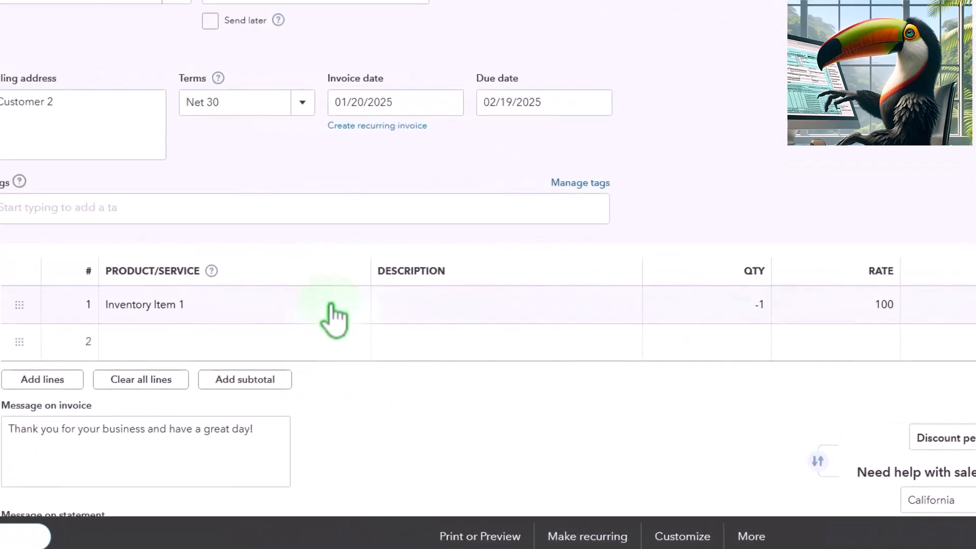
{"action": "scroll", "coordinate": [362, 305], "scroll_direction": "down", "scroll_amount": 2}
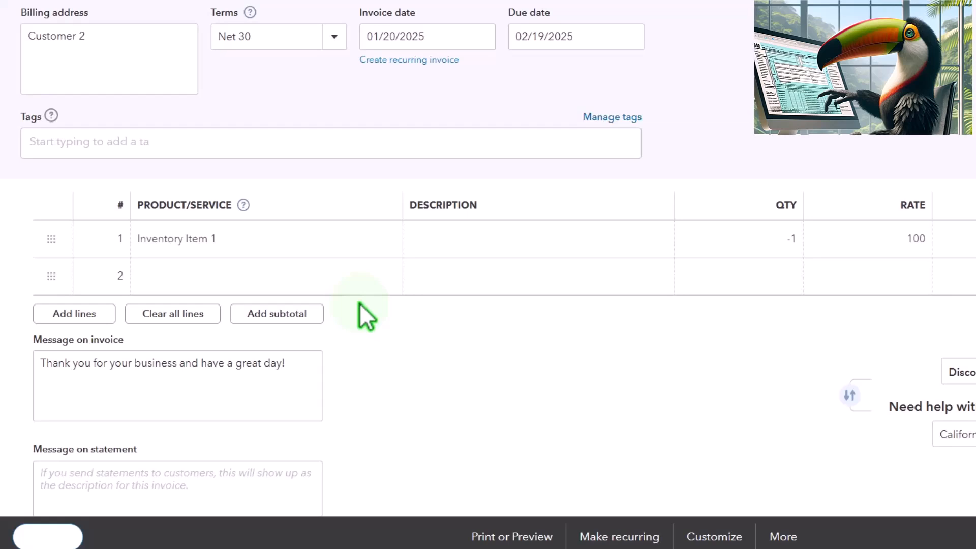
{"action": "left_click", "coordinate": [234, 275]}
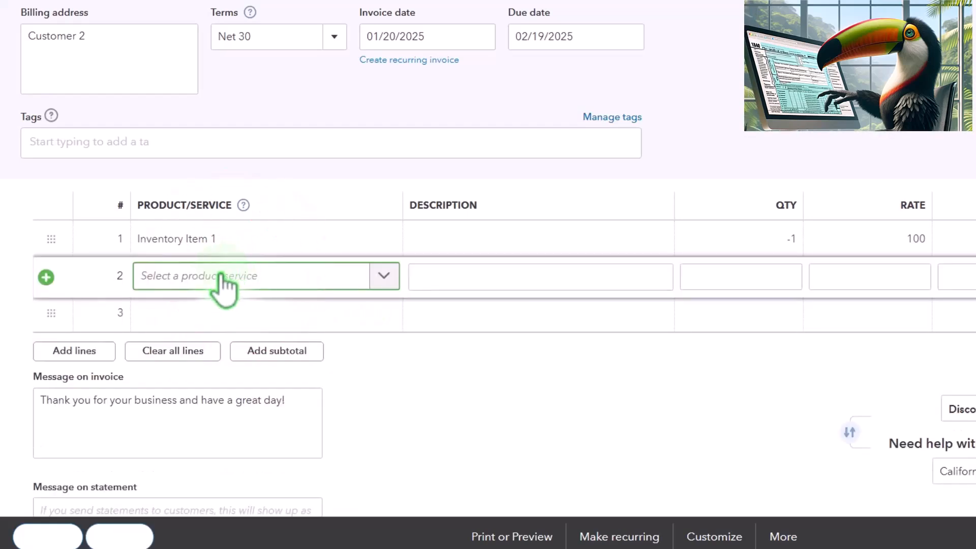
{"action": "left_click", "coordinate": [223, 280]}
{"action": "type", "text": "Inve"}
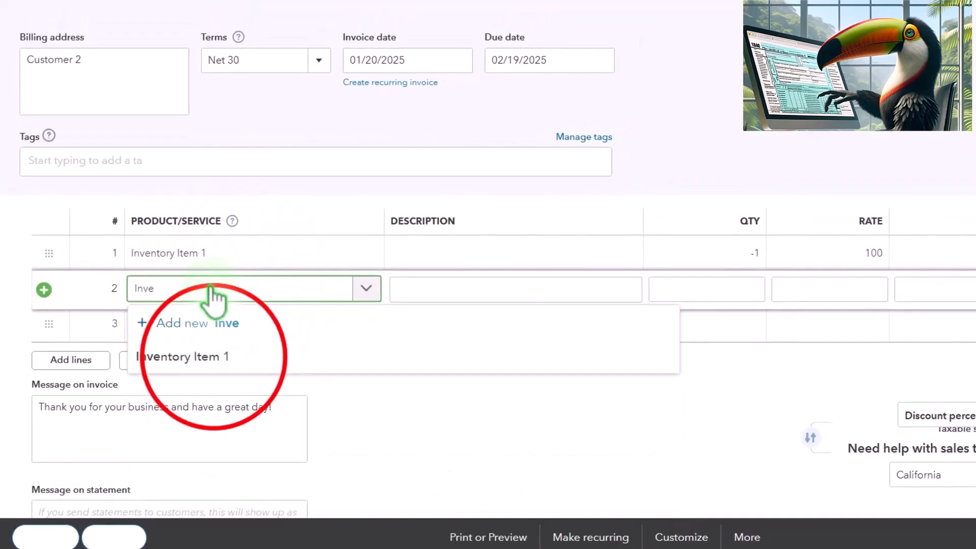
{"action": "left_click", "coordinate": [216, 356]}
{"action": "key", "text": "Tab"}
{"action": "key", "text": "Tab"}
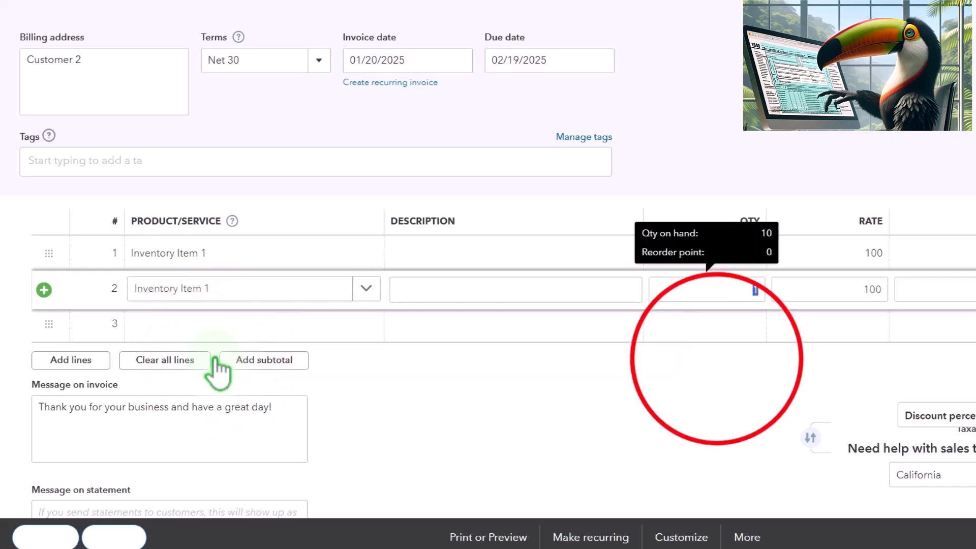
{"action": "left_click", "coordinate": [684, 354]}
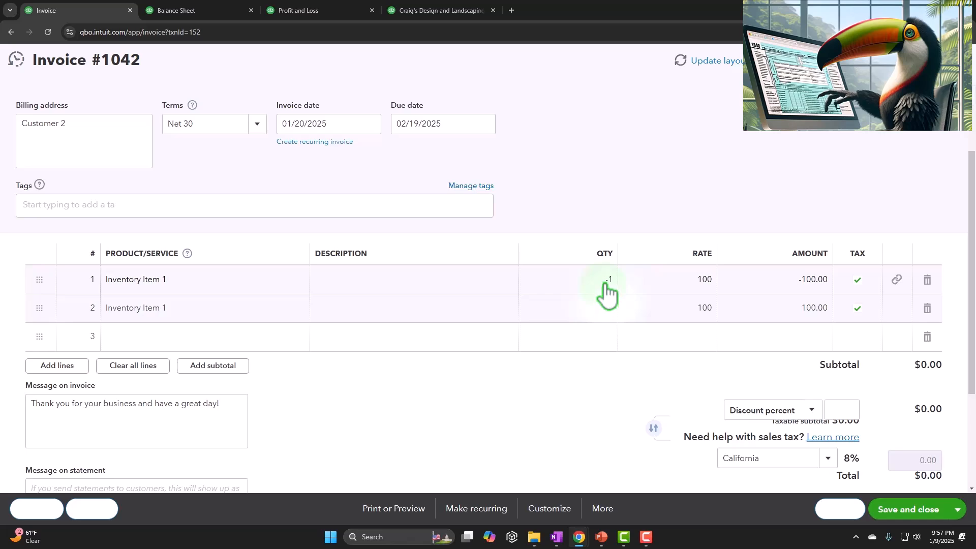
{"action": "scroll", "coordinate": [606, 292], "scroll_direction": "down", "scroll_amount": 1}
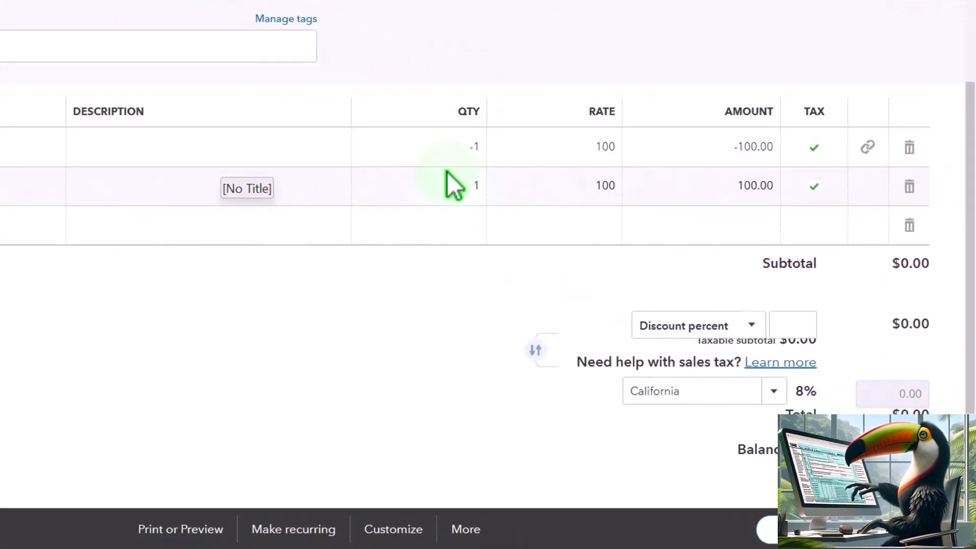
Save and close Customer 2's invoice
{"action": "mouse_move", "coordinate": [432, 178]}
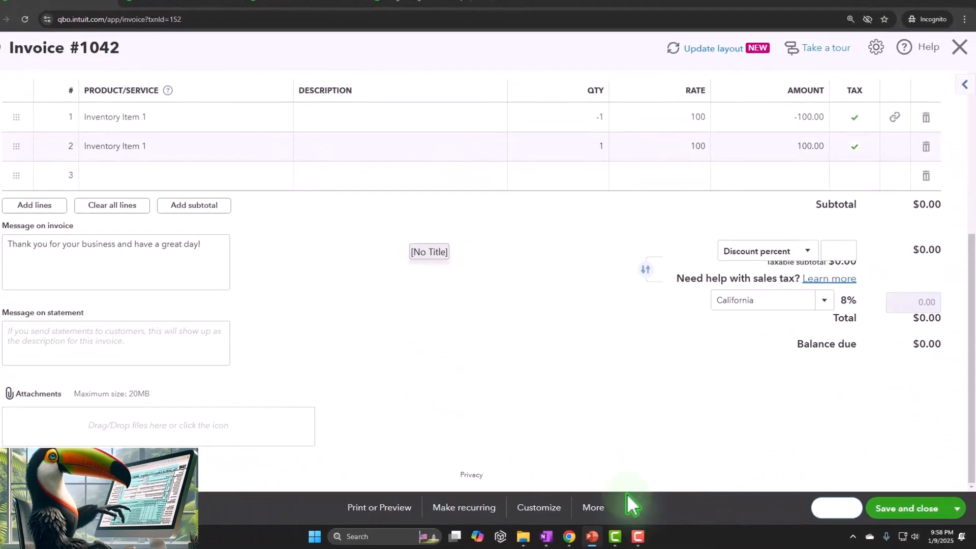
{"action": "left_click", "coordinate": [911, 512]}
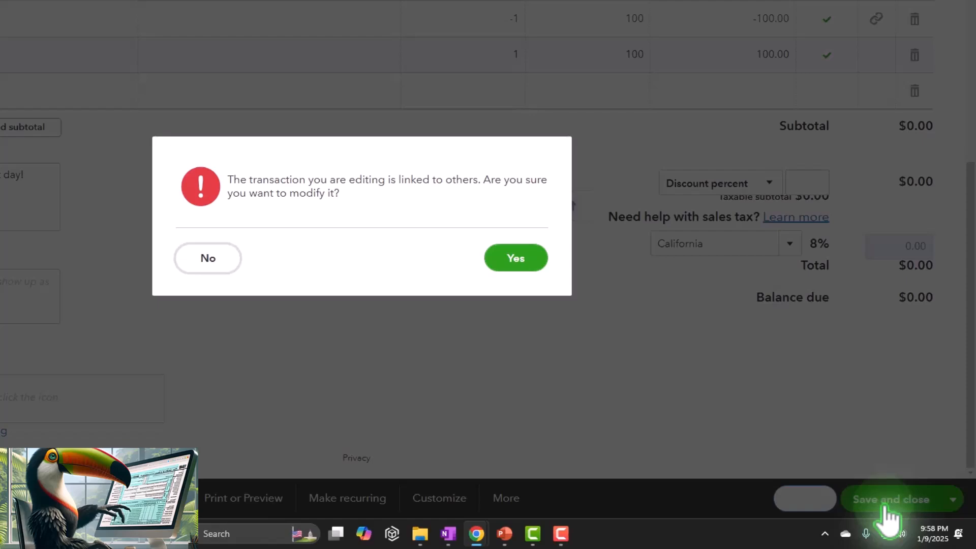
{"action": "left_click", "coordinate": [516, 258]}
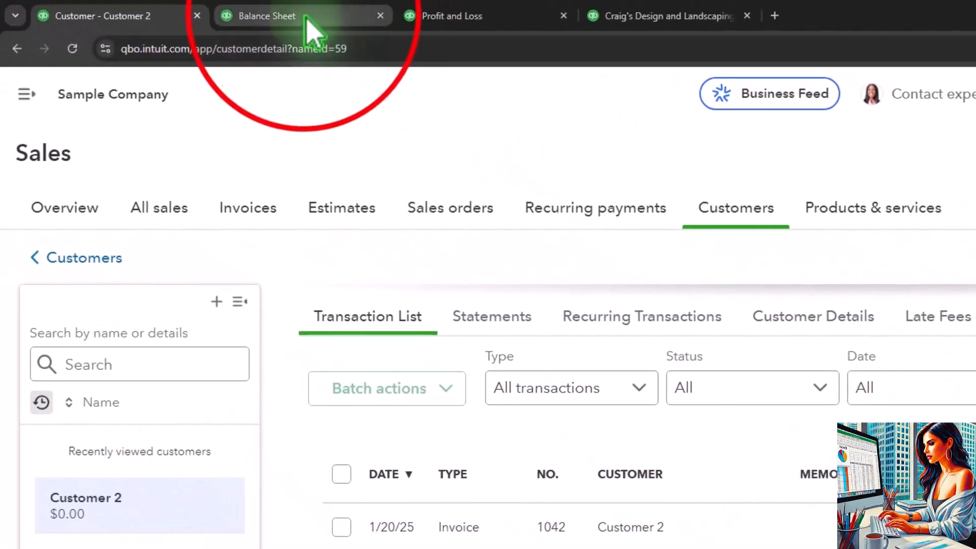
Rerun the Balance Sheet and drill into 2025 Accounts Receivable, then return to the report summary
{"action": "left_click", "coordinate": [305, 23]}
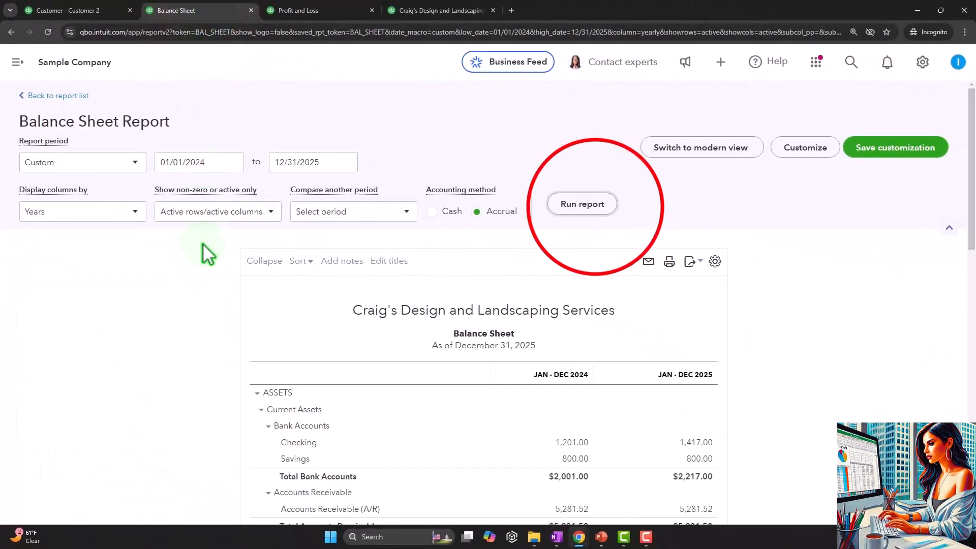
{"action": "left_click", "coordinate": [716, 249]}
{"action": "scroll", "coordinate": [716, 249], "scroll_direction": "down", "scroll_amount": 3}
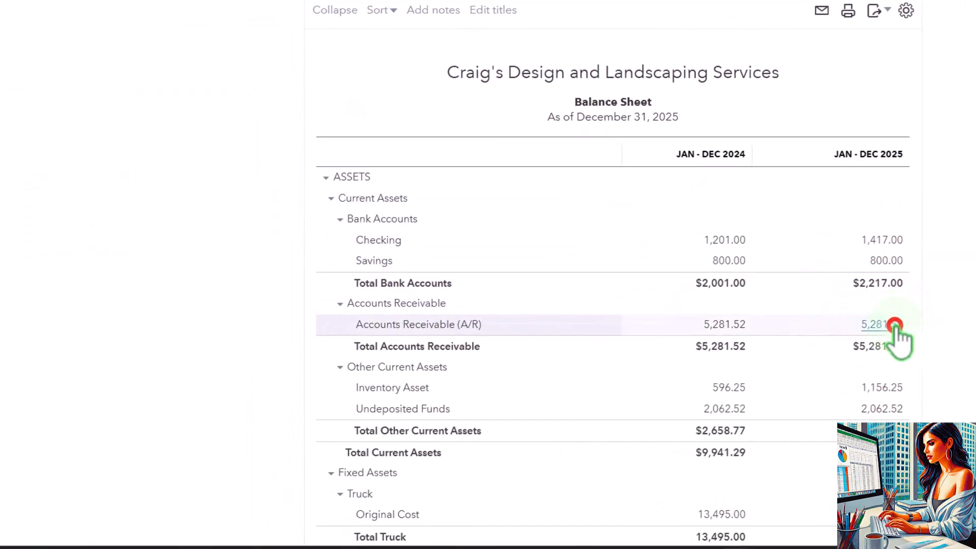
{"action": "left_click", "coordinate": [896, 325]}
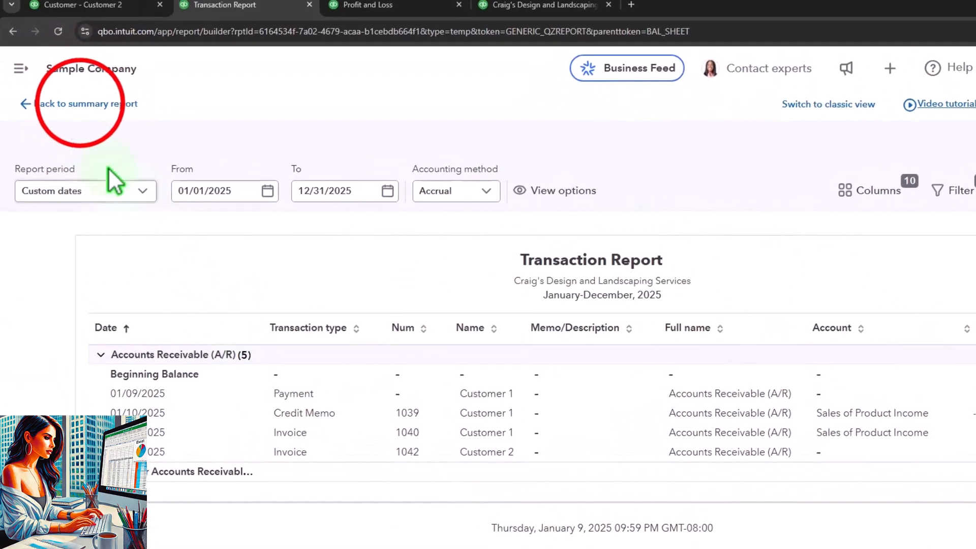
{"action": "left_click", "coordinate": [81, 104]}
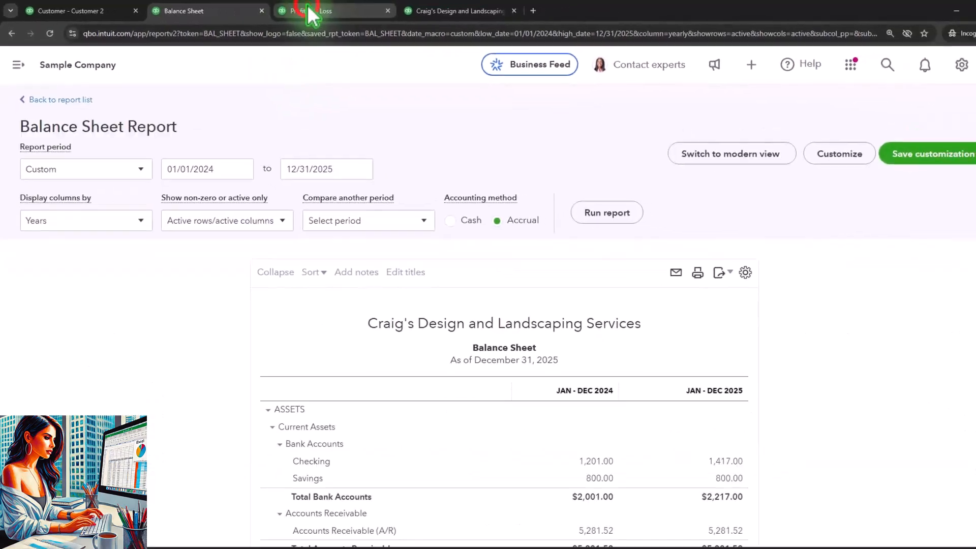
Drill into 2025 Sales of Product Income on the Profit and Loss report, then return to the summary
{"action": "left_click", "coordinate": [351, 5]}
{"action": "scroll", "coordinate": [470, 265], "scroll_direction": "up", "scroll_amount": 10}
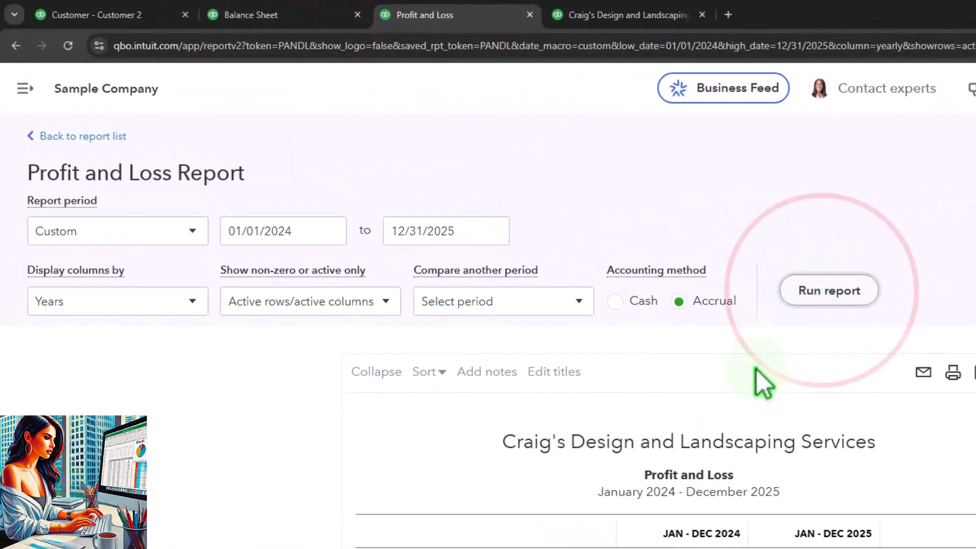
{"action": "scroll", "coordinate": [193, 402], "scroll_direction": "down", "scroll_amount": 8}
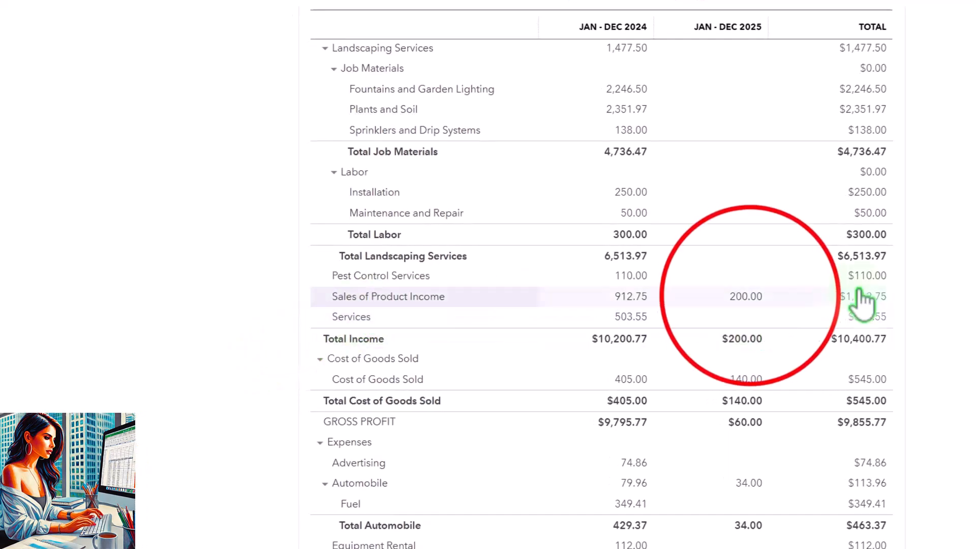
{"action": "left_click", "coordinate": [739, 299]}
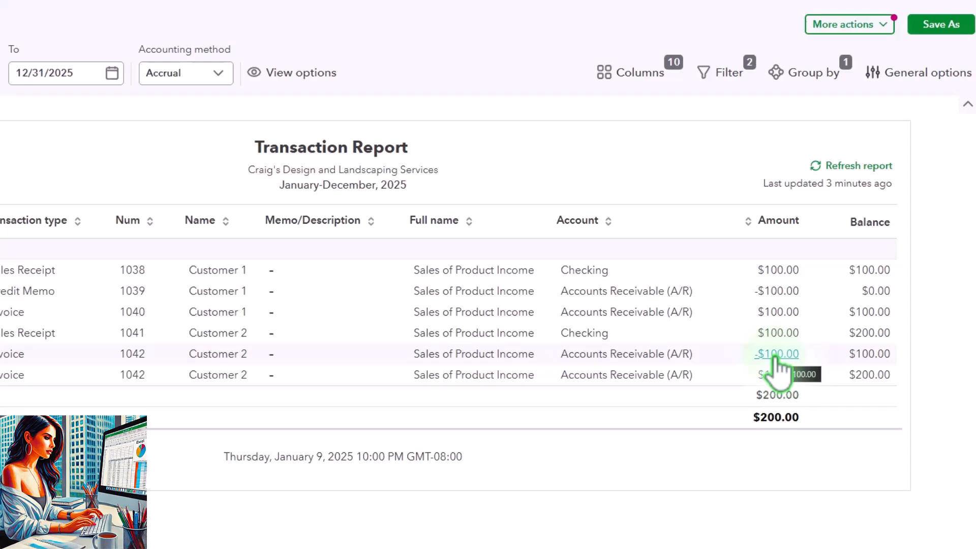
{"action": "left_click", "coordinate": [106, 129]}
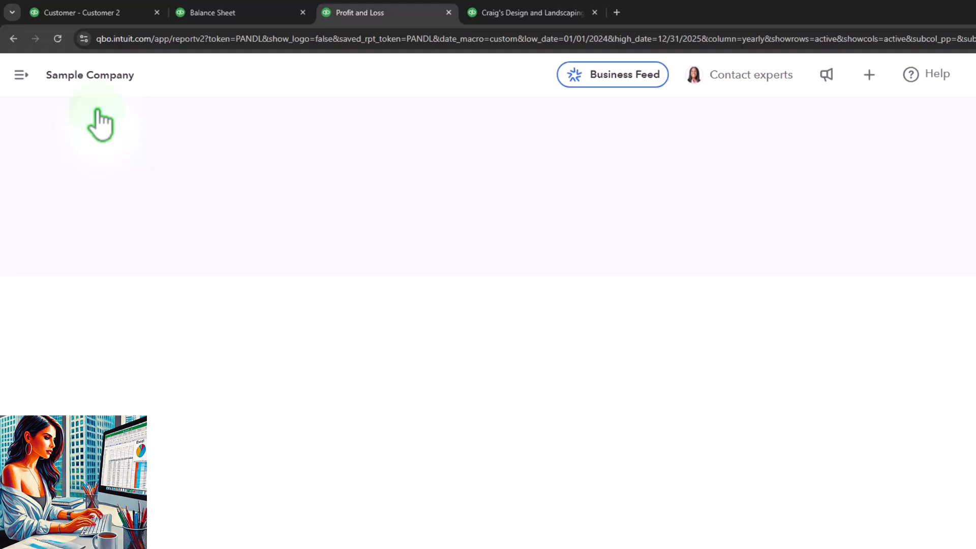
Drill into the 2025 Board of Equalization Payable balance on the Balance Sheet, then return to the summary
{"action": "scroll", "coordinate": [269, 276], "scroll_direction": "down", "scroll_amount": 5}
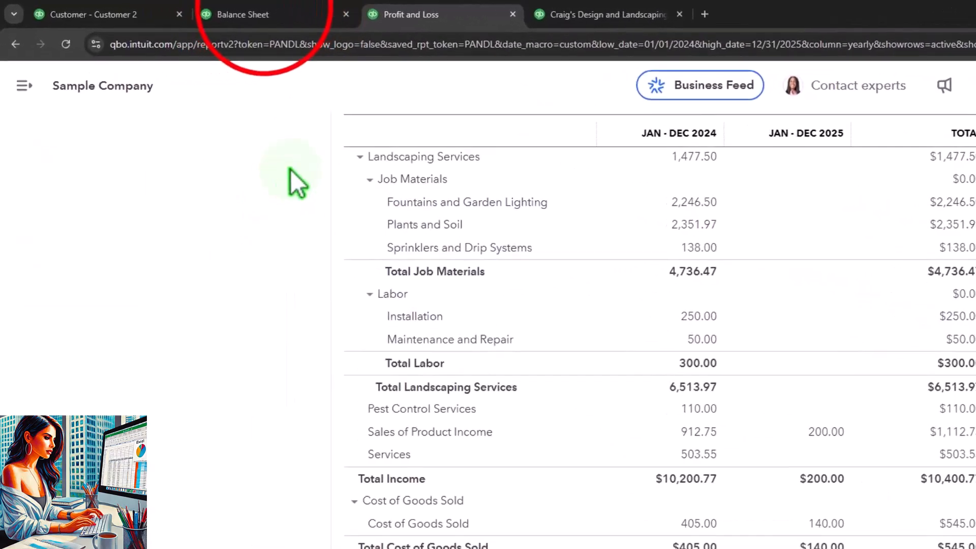
{"action": "left_click", "coordinate": [265, 14]}
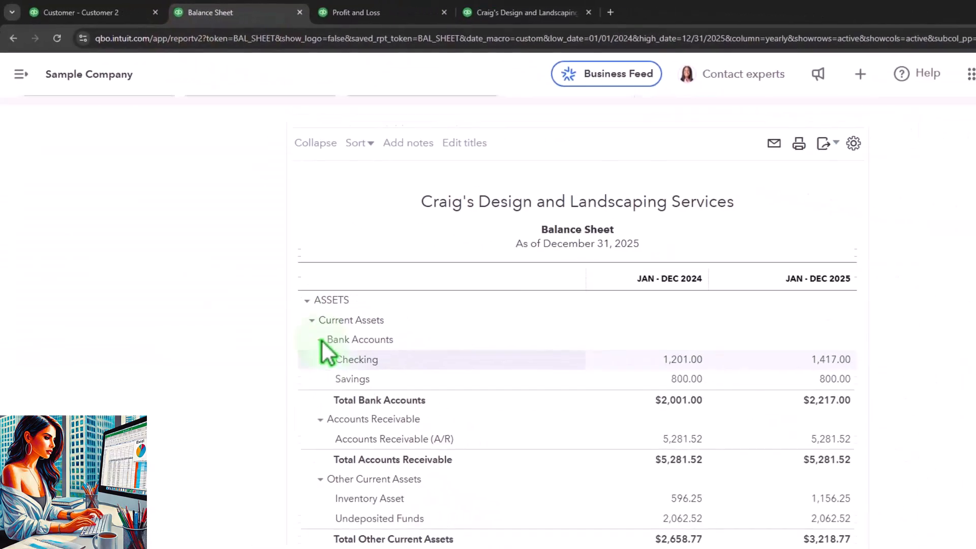
{"action": "scroll", "coordinate": [379, 407], "scroll_direction": "down", "scroll_amount": 3}
{"action": "scroll", "coordinate": [272, 293], "scroll_direction": "down", "scroll_amount": 5}
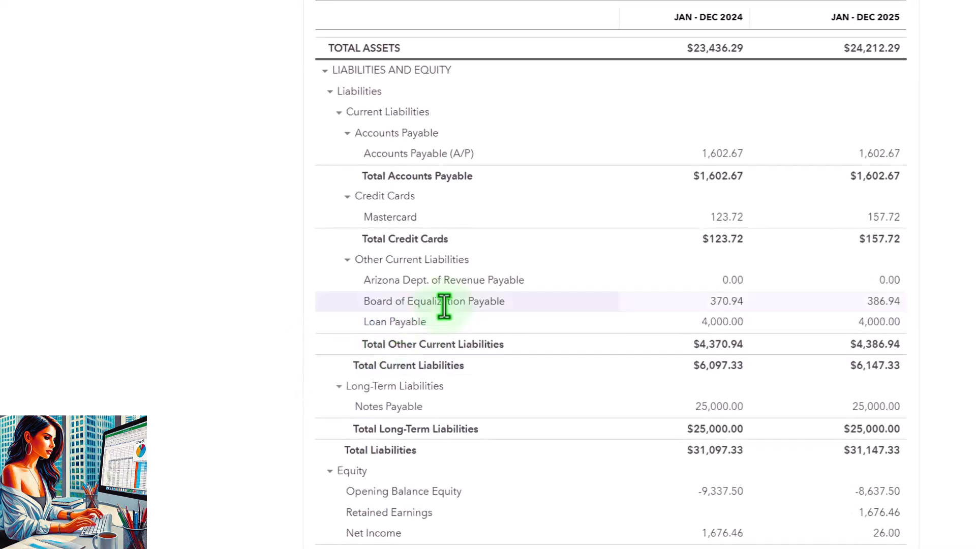
{"action": "left_click", "coordinate": [883, 301]}
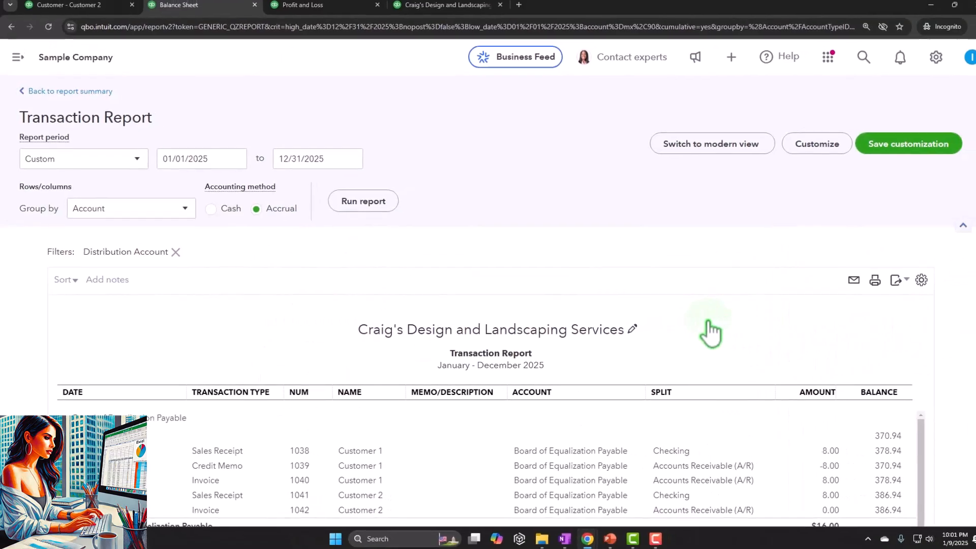
{"action": "scroll", "coordinate": [468, 468], "scroll_direction": "down", "scroll_amount": 2}
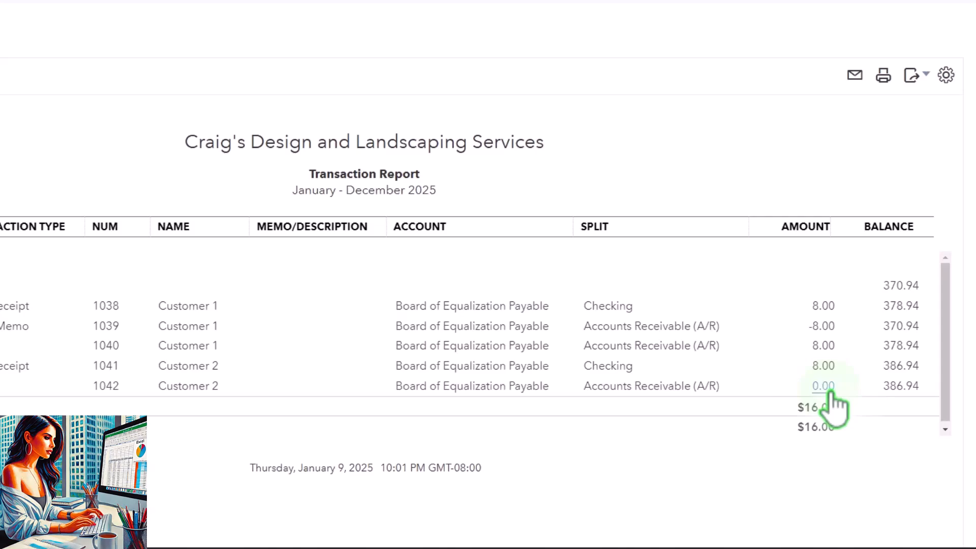
{"action": "scroll", "coordinate": [152, 157], "scroll_direction": "up", "scroll_amount": 3}
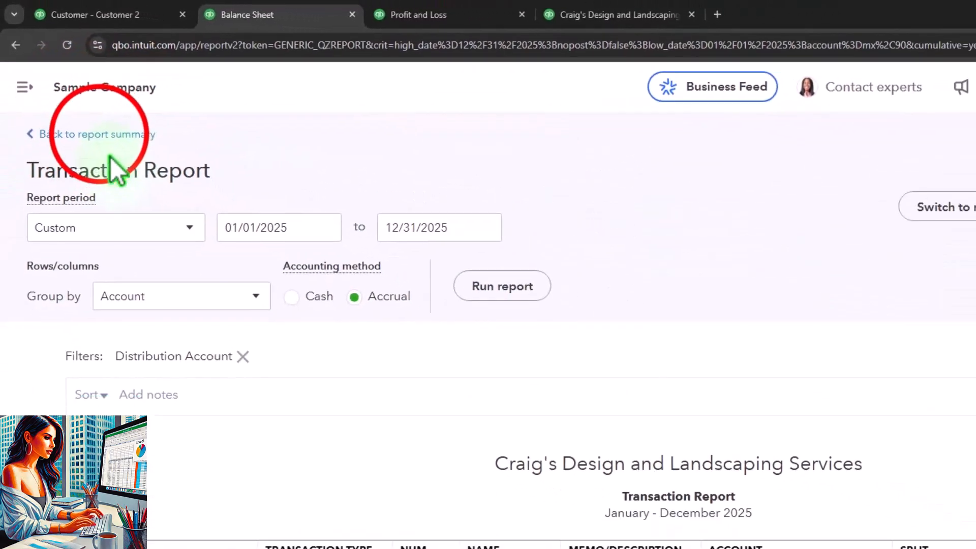
{"action": "left_click", "coordinate": [110, 135]}
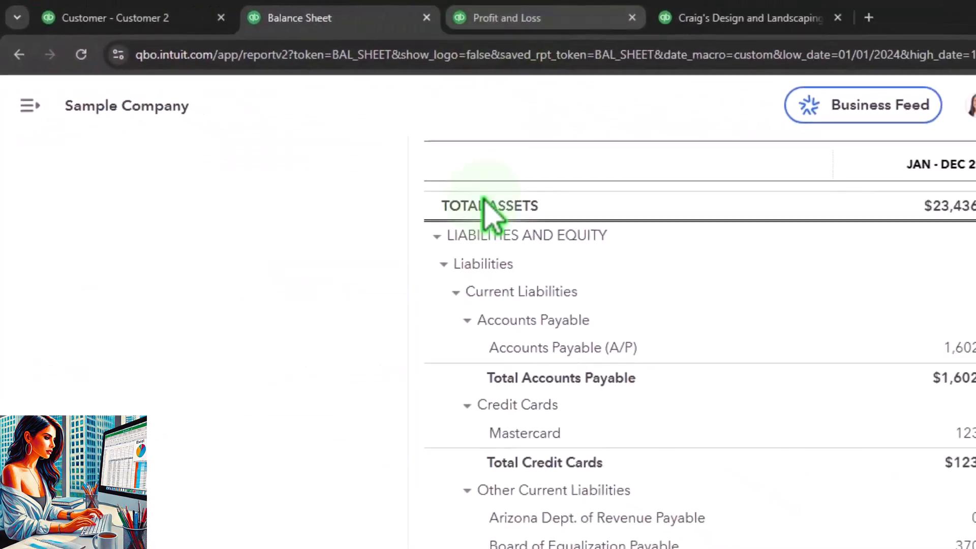
Drill into the 2025 Inventory Asset balance on the Balance Sheet, then go back
{"action": "scroll", "coordinate": [486, 214], "scroll_direction": "up", "scroll_amount": 6}
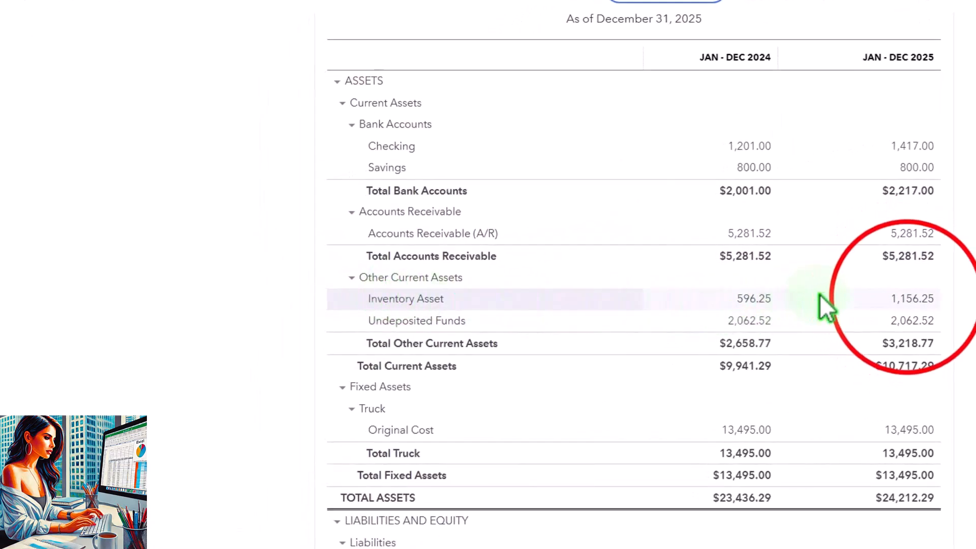
{"action": "left_click", "coordinate": [907, 300]}
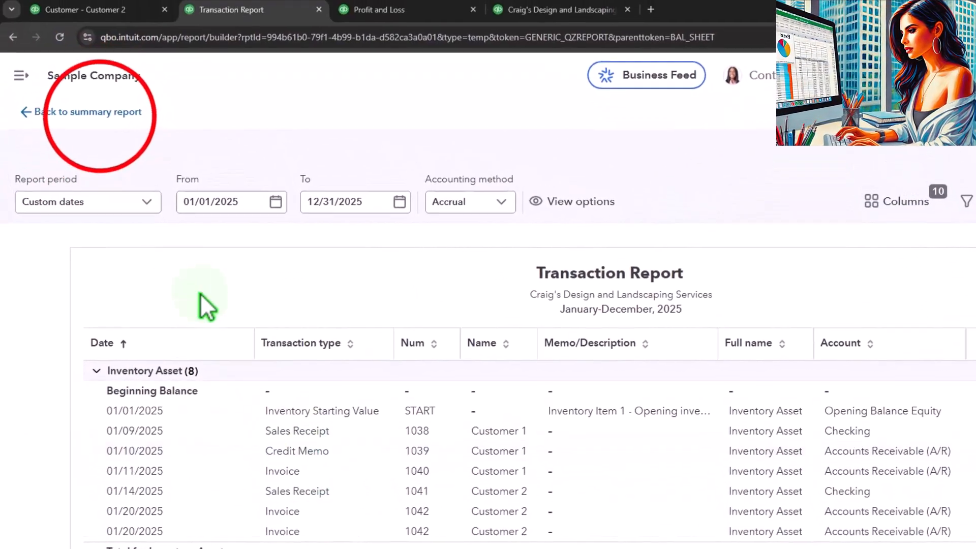
{"action": "left_click", "coordinate": [64, 14]}
Drill into 2025 Cost of Goods Sold on the Profit and Loss report, then return to the summary
{"action": "left_click", "coordinate": [380, 13]}
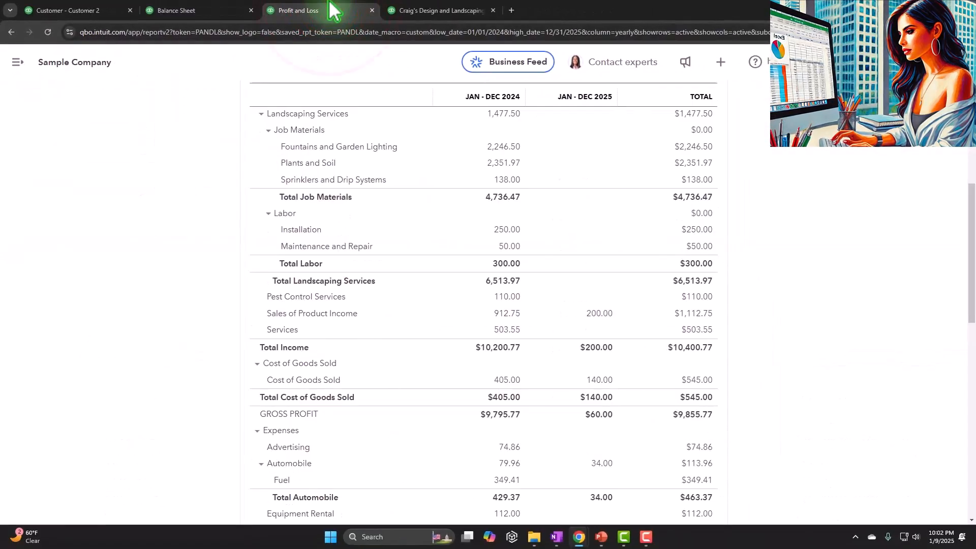
{"action": "left_click", "coordinate": [601, 380]}
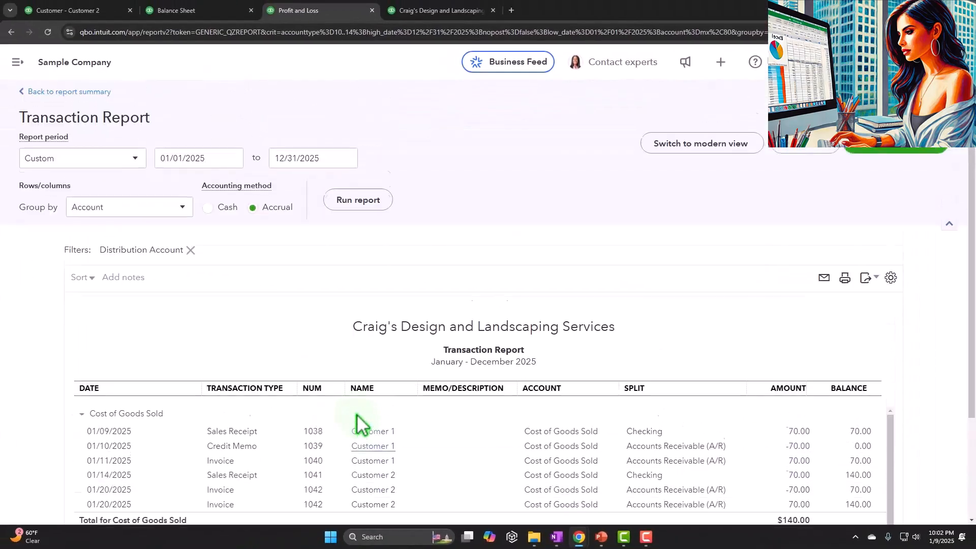
{"action": "left_click", "coordinate": [121, 150]}
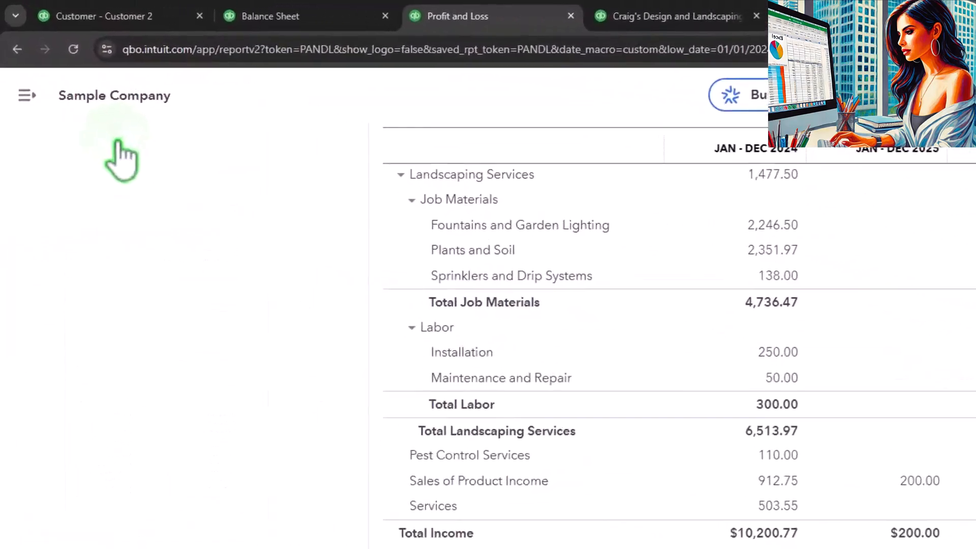
Run the Inventory Valuation Summary report and compare it with the Balance Sheet's inventory figures
{"action": "left_click", "coordinate": [617, 16]}
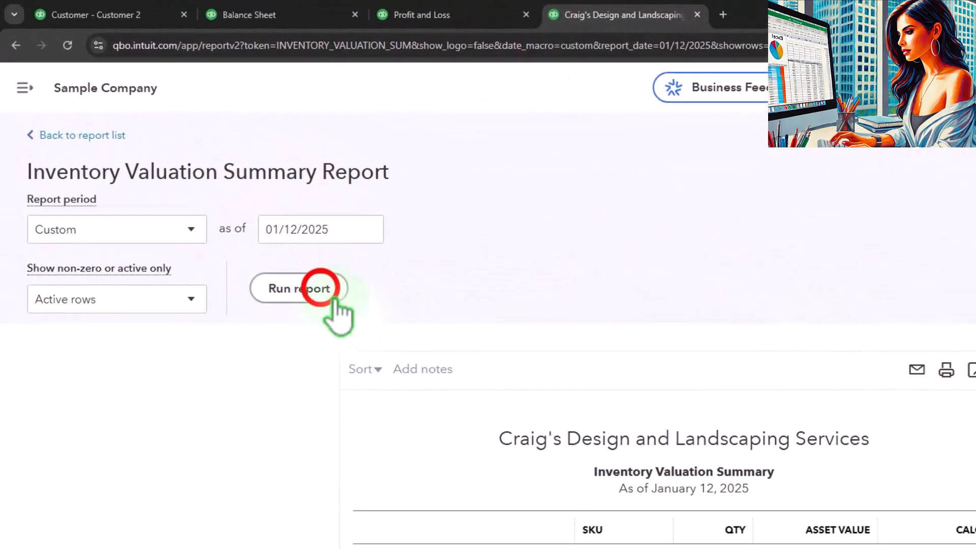
{"action": "left_click", "coordinate": [305, 280]}
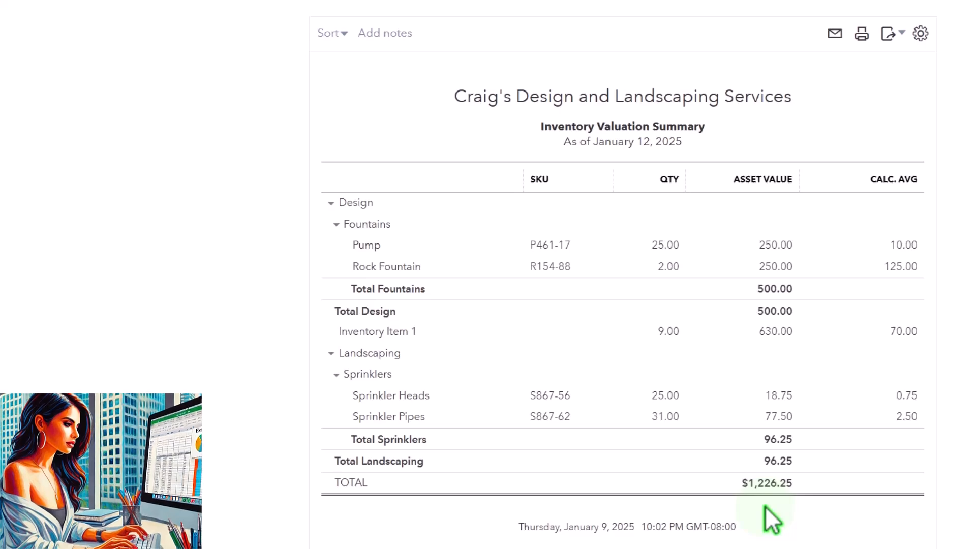
{"action": "left_click", "coordinate": [323, 13]}
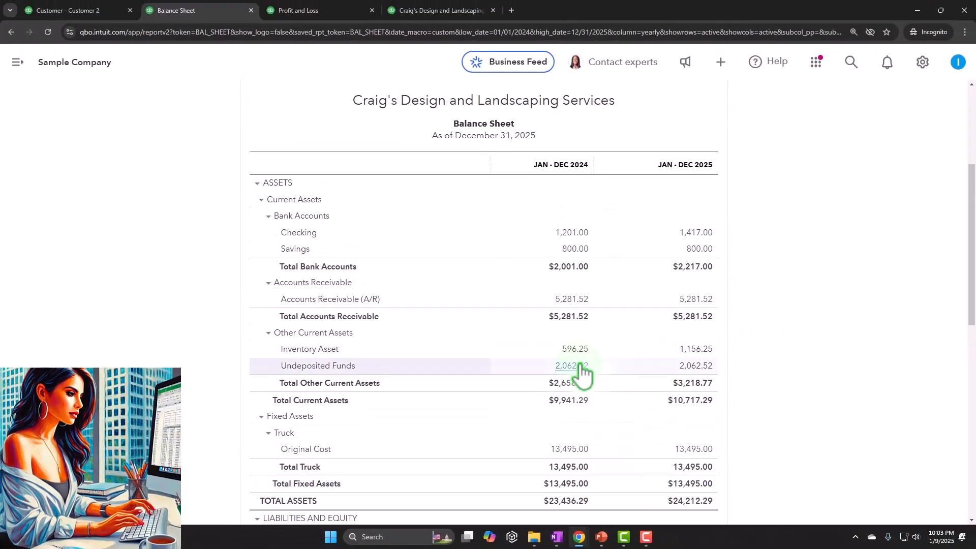
{"action": "scroll", "coordinate": [580, 365], "scroll_direction": "up", "scroll_amount": 4}
{"action": "left_click", "coordinate": [448, 8]}
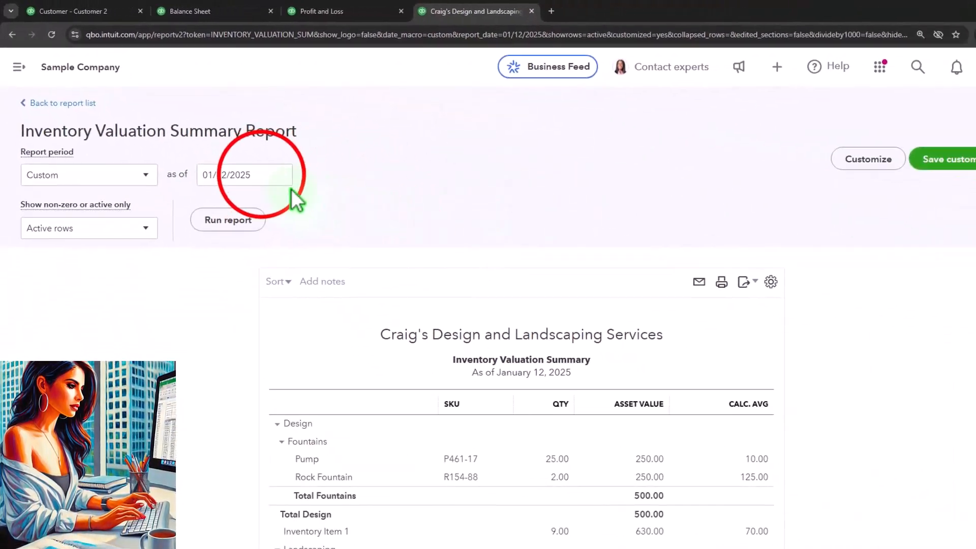
Set the Inventory Valuation Summary date to 01/27/2025 and rerun the report
{"action": "left_click", "coordinate": [262, 173]}
{"action": "triple_click", "coordinate": [261, 174]}
{"action": "type", "text": "+"}
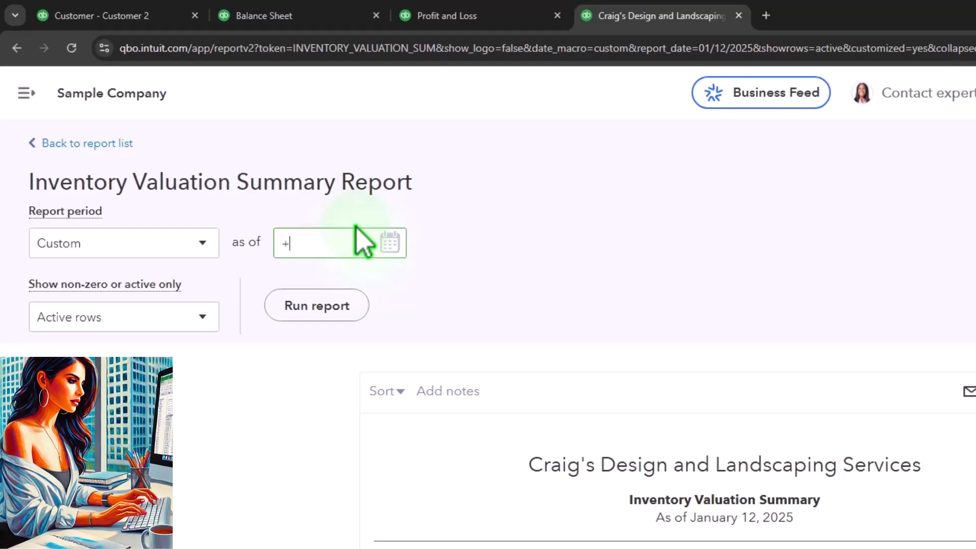
{"action": "key", "text": "plus"}
{"action": "key", "text": "plus"}
{"action": "key", "text": "plus"}
{"action": "key", "text": "plus"}
{"action": "key", "text": "plus"}
{"action": "key", "text": "plus"}
{"action": "key", "text": "plus"}
{"action": "key", "text": "plus"}
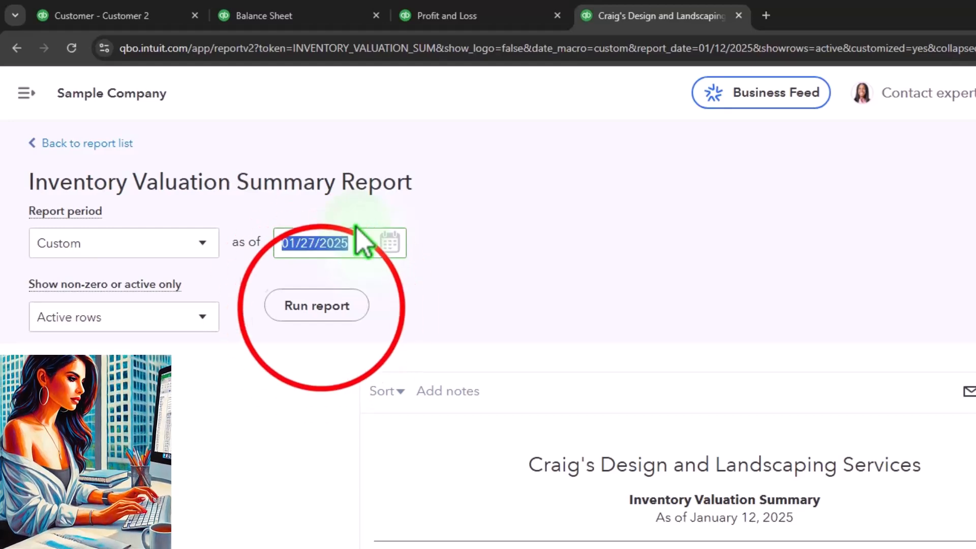
{"action": "left_click", "coordinate": [320, 308]}
{"action": "scroll", "coordinate": [198, 285], "scroll_direction": "down", "scroll_amount": 5}
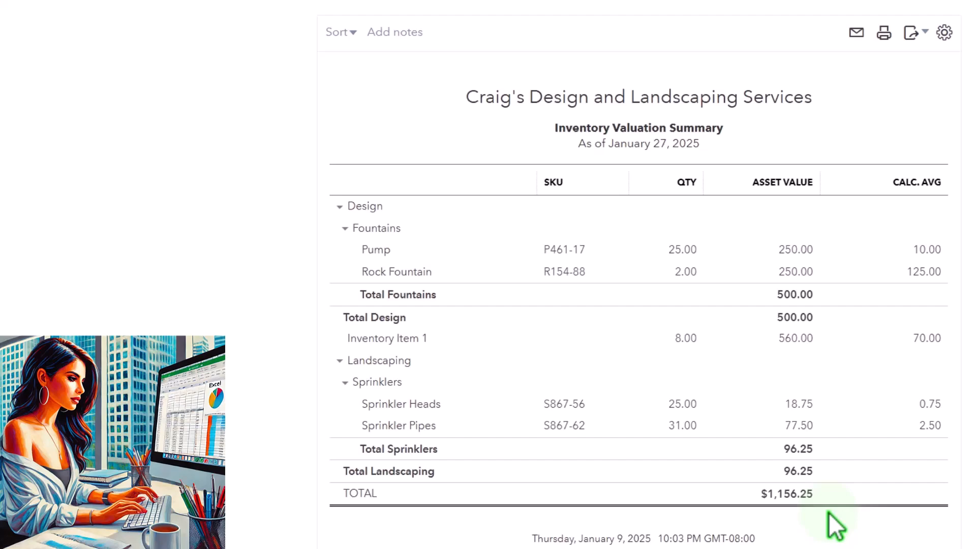
Open Customer 1's transaction list from the customers list
{"action": "left_click", "coordinate": [321, 17]}
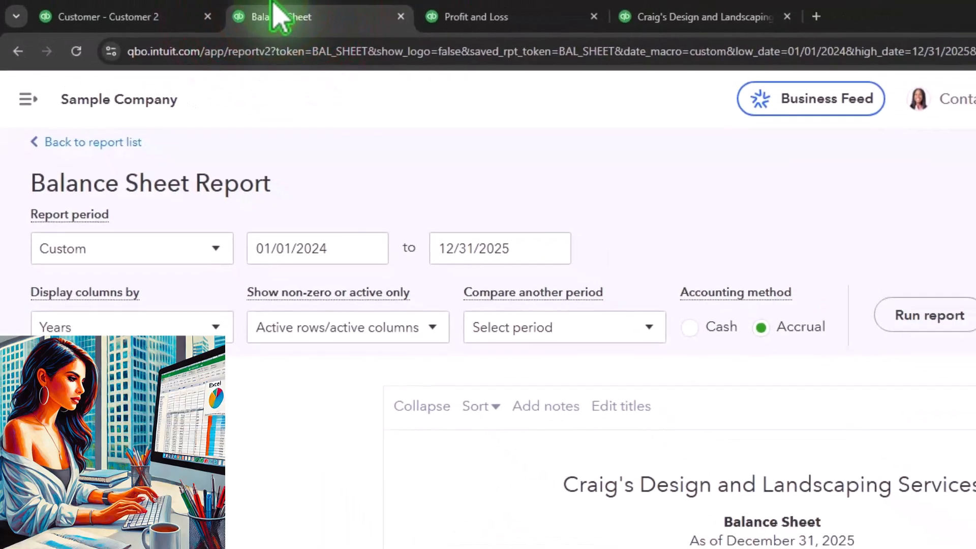
{"action": "scroll", "coordinate": [440, 484], "scroll_direction": "down", "scroll_amount": 3}
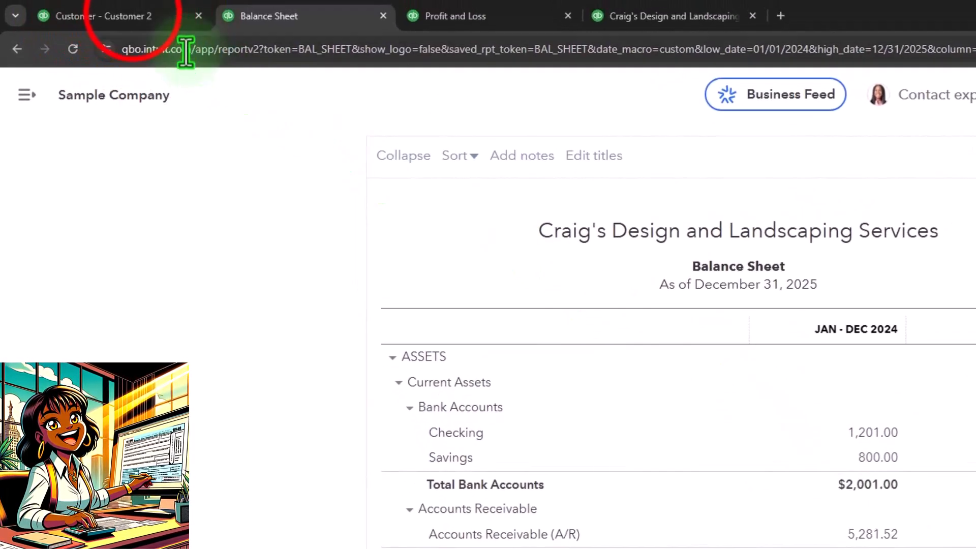
{"action": "left_click", "coordinate": [122, 4]}
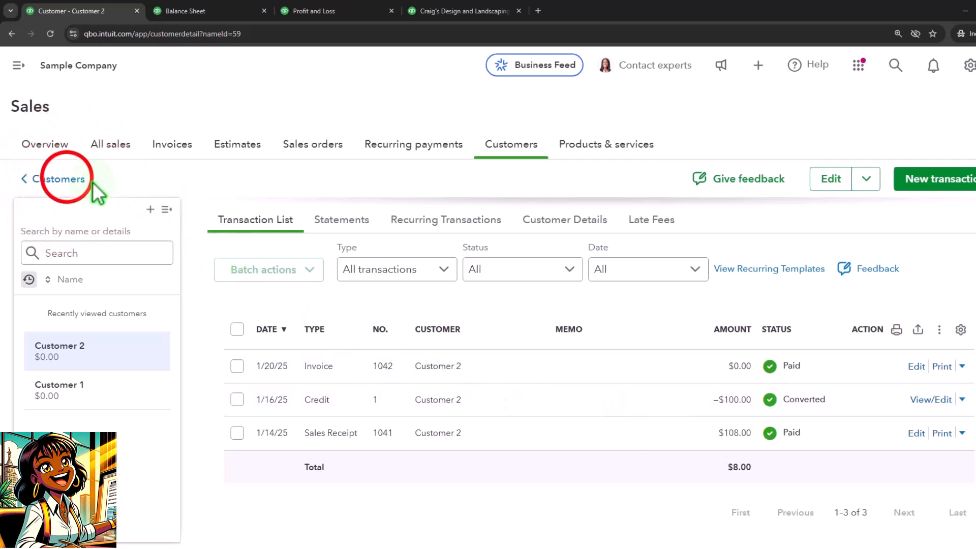
{"action": "left_click", "coordinate": [60, 179]}
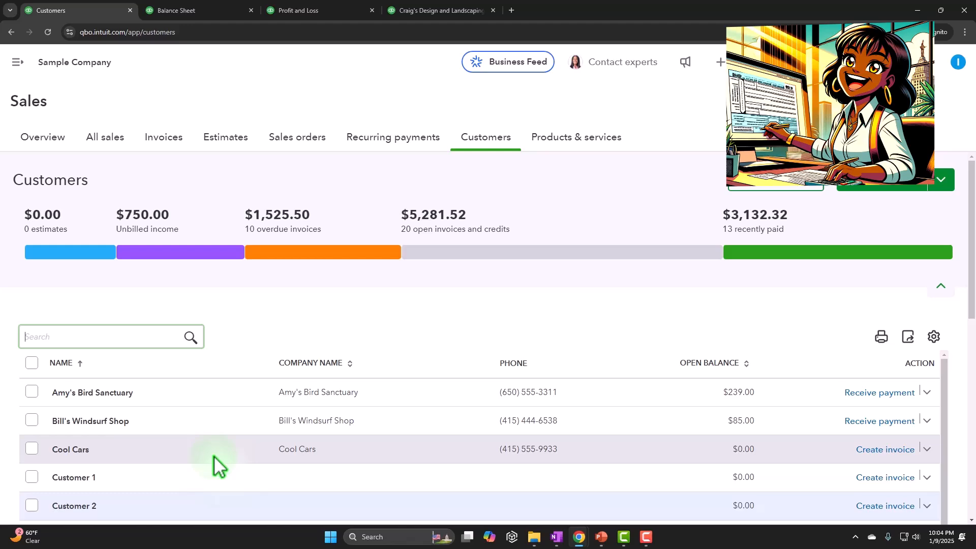
{"action": "scroll", "coordinate": [214, 454], "scroll_direction": "down", "scroll_amount": 2}
{"action": "scroll", "coordinate": [115, 454], "scroll_direction": "up", "scroll_amount": 2}
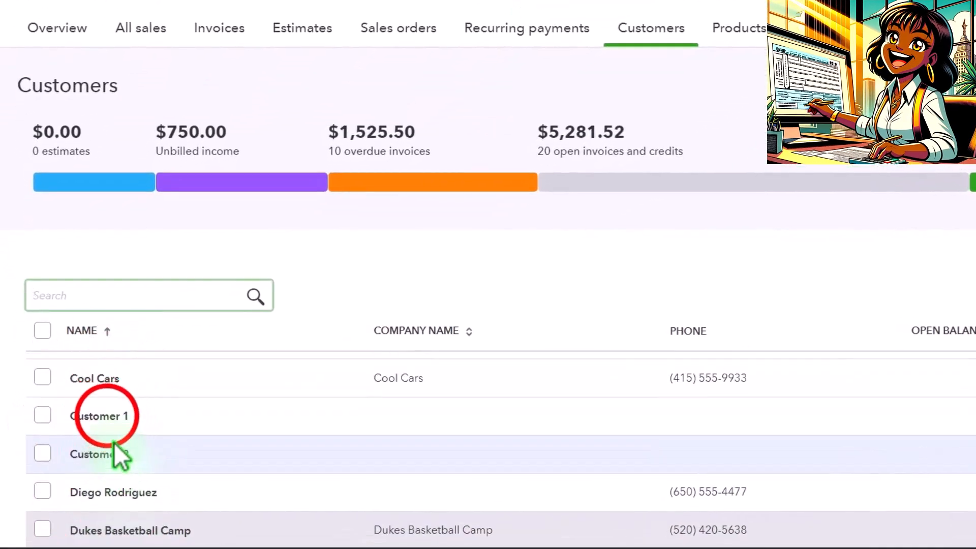
{"action": "left_click", "coordinate": [99, 419]}
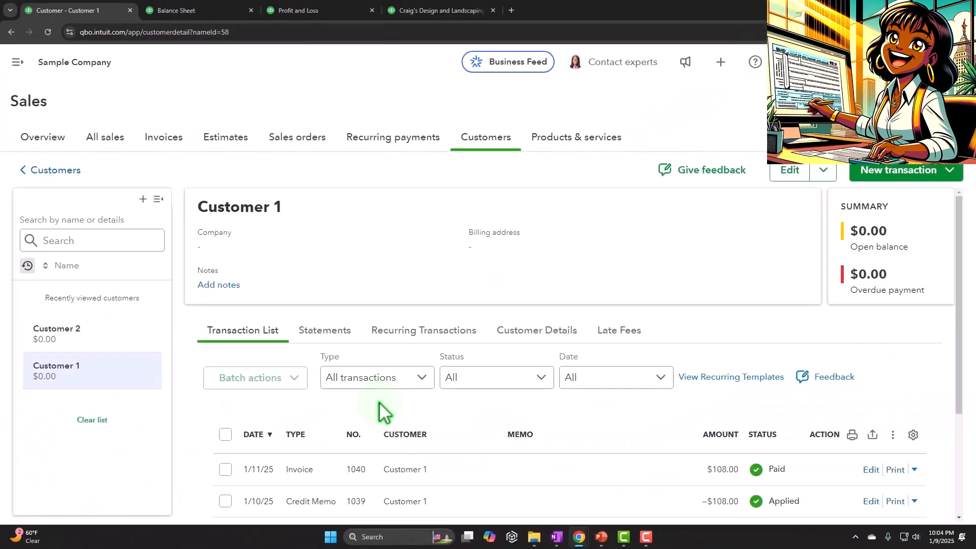
{"action": "scroll", "coordinate": [382, 424], "scroll_direction": "down", "scroll_amount": 2}
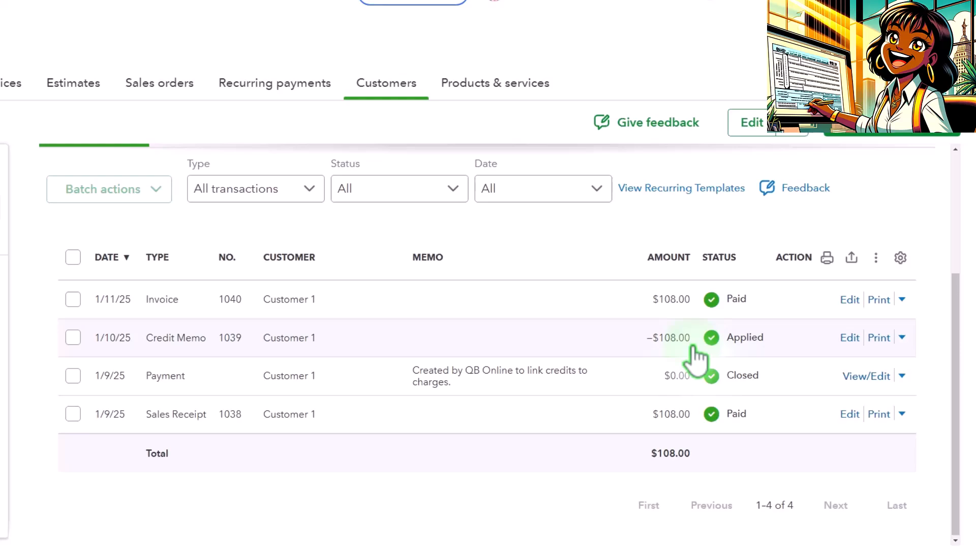
Open the zero-dollar payment linking the credit memo to the invoice, review its applied transactions, and close it
{"action": "left_click", "coordinate": [529, 387]}
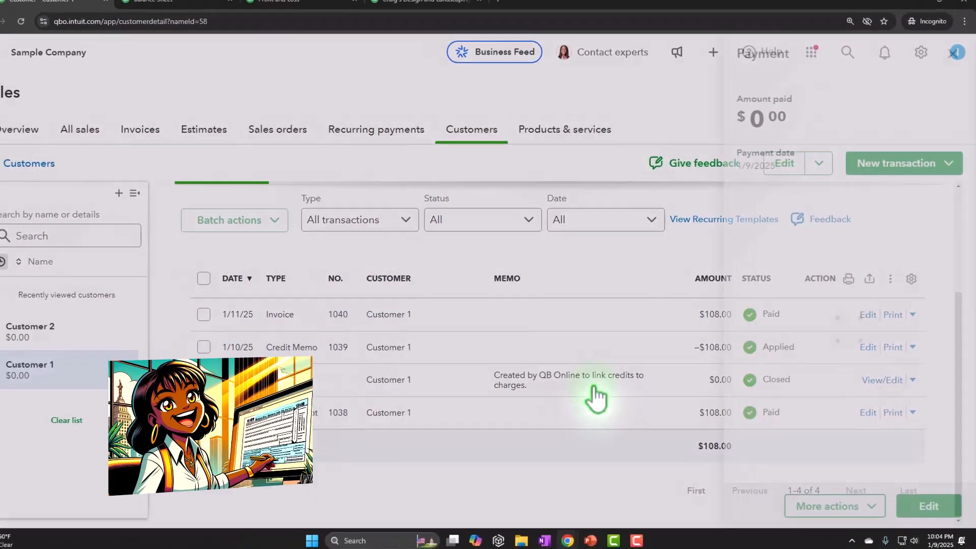
{"action": "left_click", "coordinate": [912, 505]}
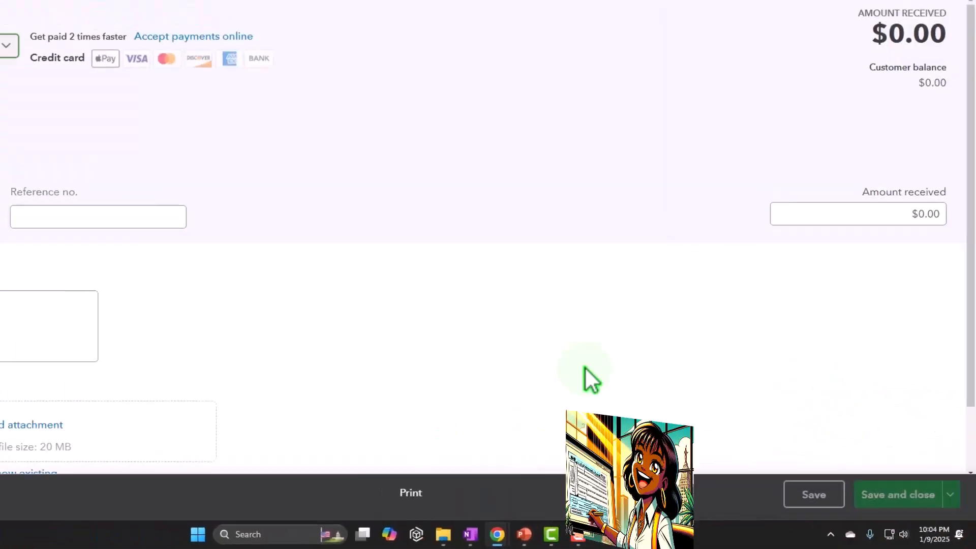
{"action": "scroll", "coordinate": [486, 361], "scroll_direction": "down", "scroll_amount": 5}
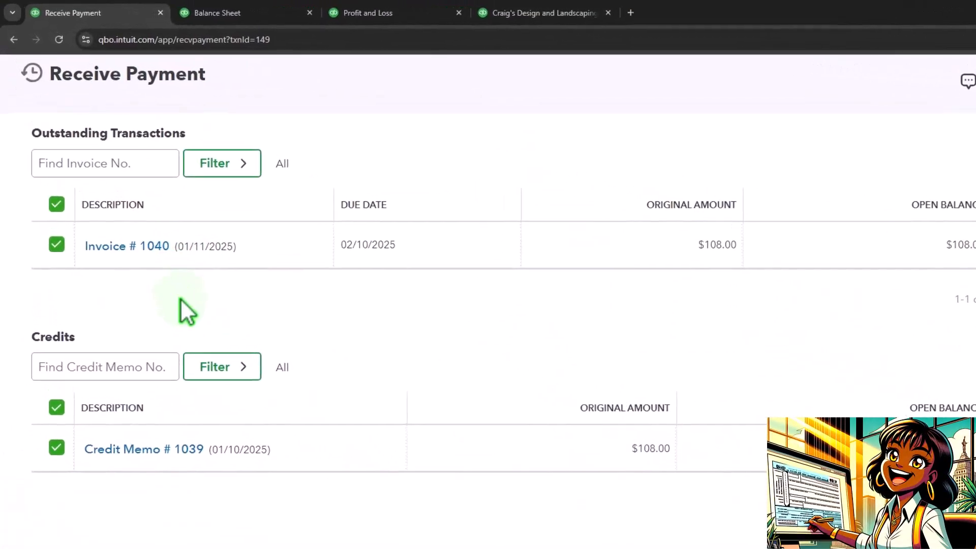
{"action": "scroll", "coordinate": [179, 443], "scroll_direction": "up", "scroll_amount": 5}
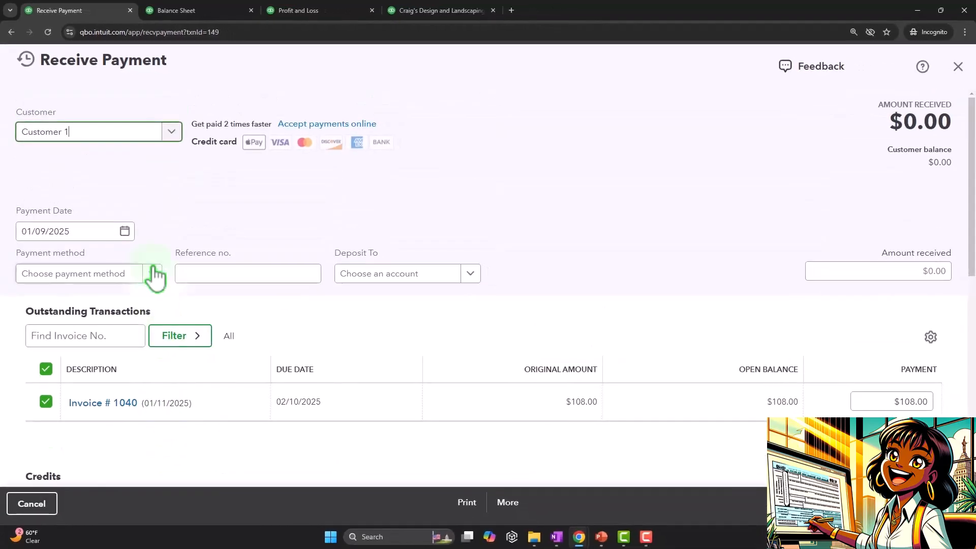
{"action": "left_click", "coordinate": [959, 67]}
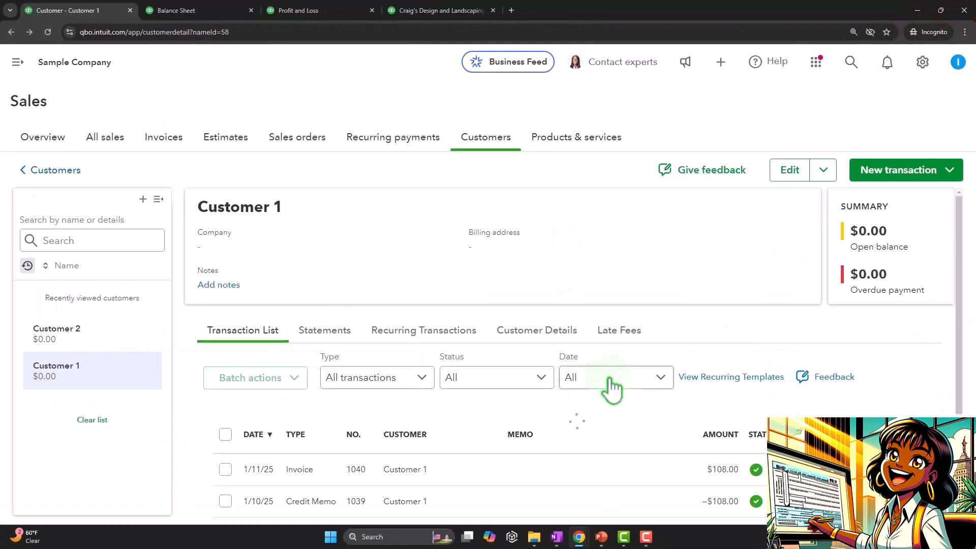
{"action": "scroll", "coordinate": [512, 446], "scroll_direction": "down", "scroll_amount": 3}
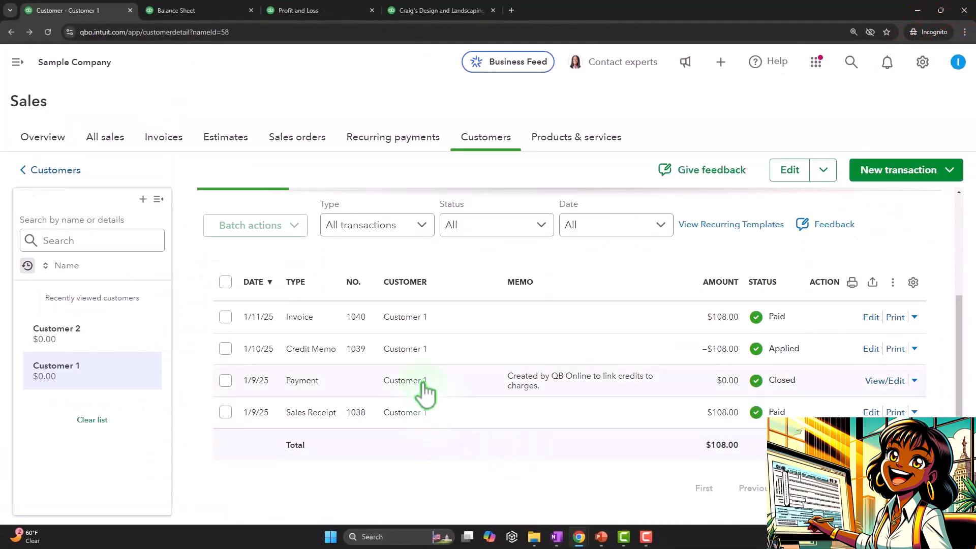